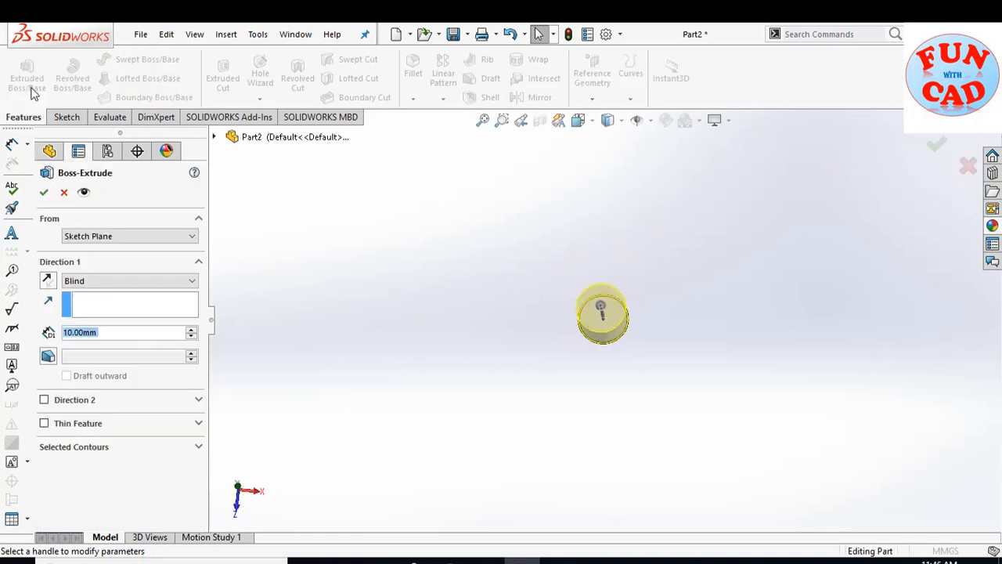
# Extrude the circular base profile to a blind depth of 3 mm.
pyautogui.write('3')
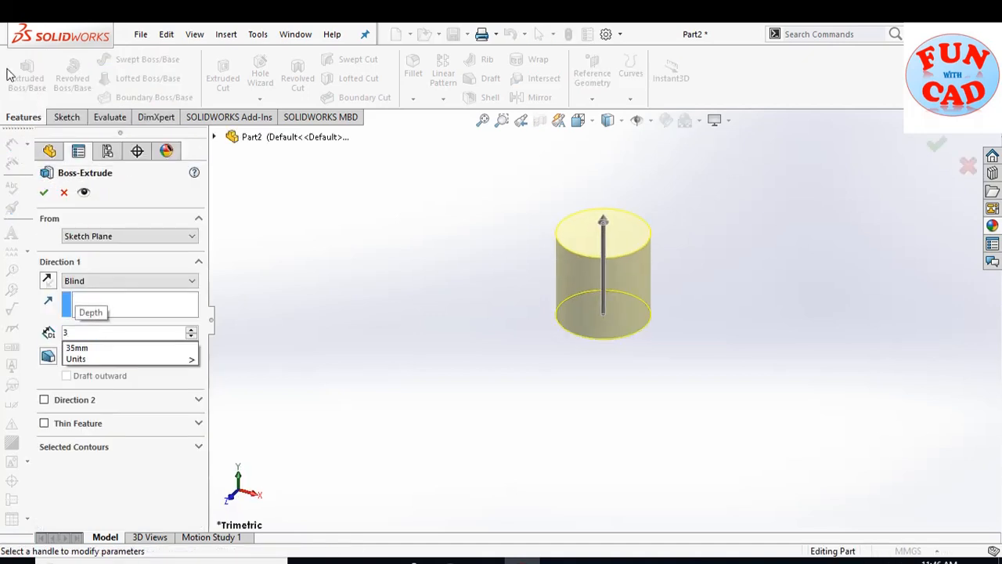
pyautogui.press('Return')
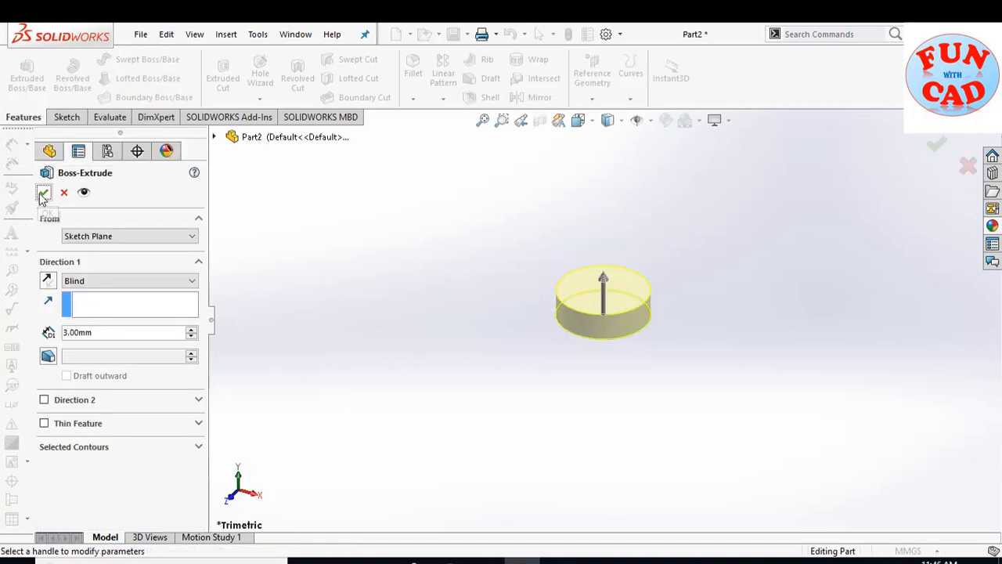
pyautogui.click(937, 145)
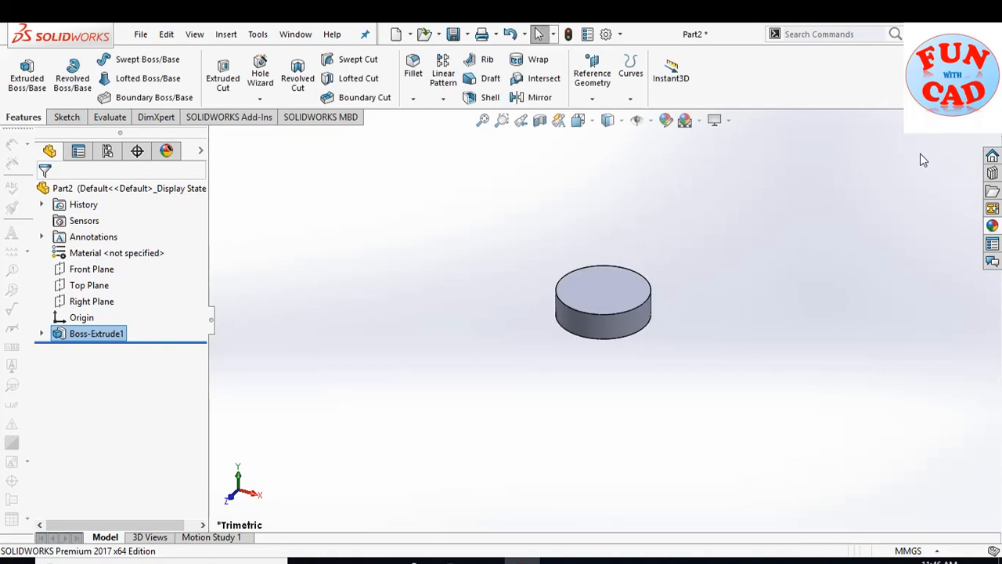
# On the disc's top face, sketch a horizontal straight slot from outside the disc to the origin, about 10.8 mm between centres and 3 mm wide.
pyautogui.click(67, 118)
pyautogui.click(621, 284)
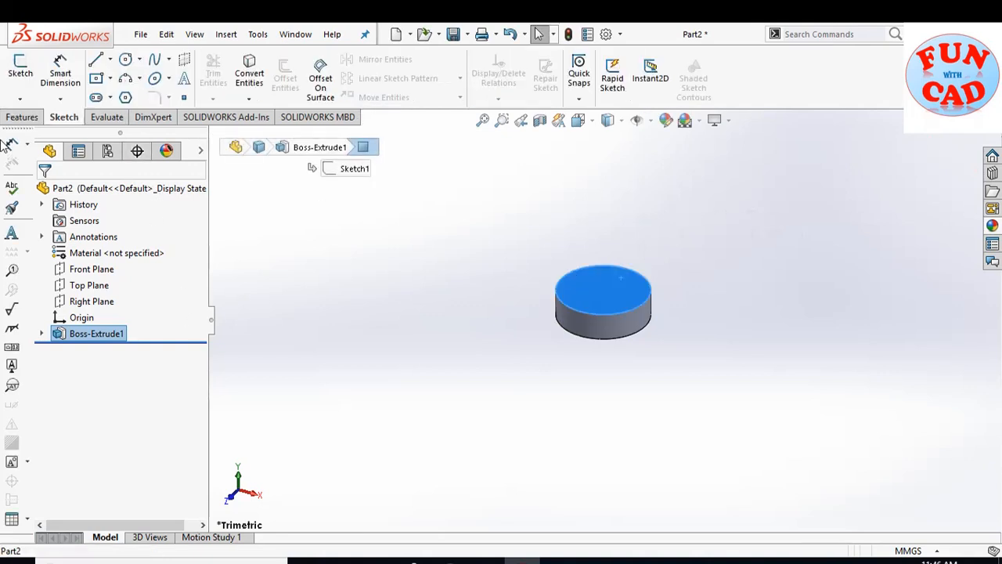
pyautogui.click(10, 78)
pyautogui.click(237, 479)
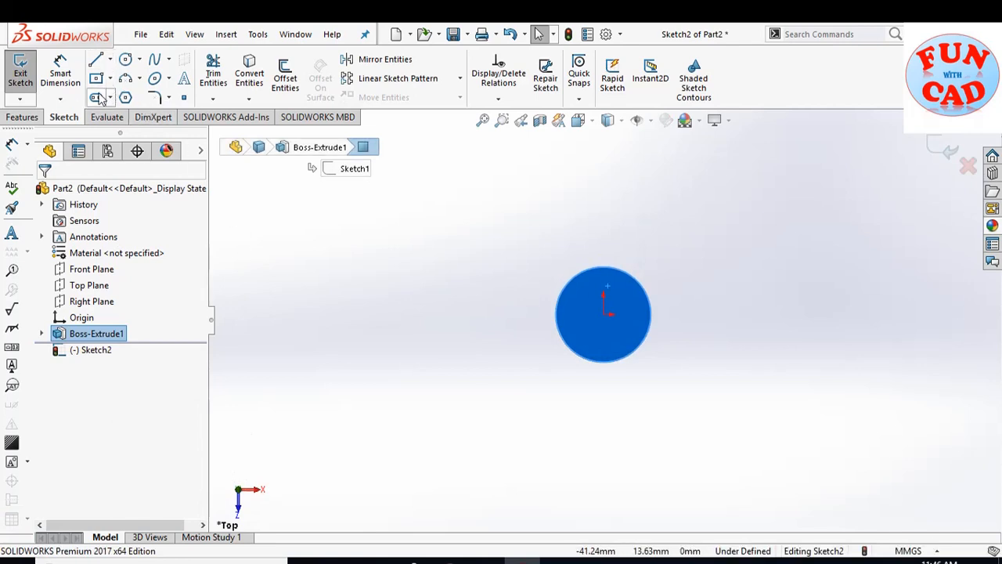
pyautogui.click(502, 315)
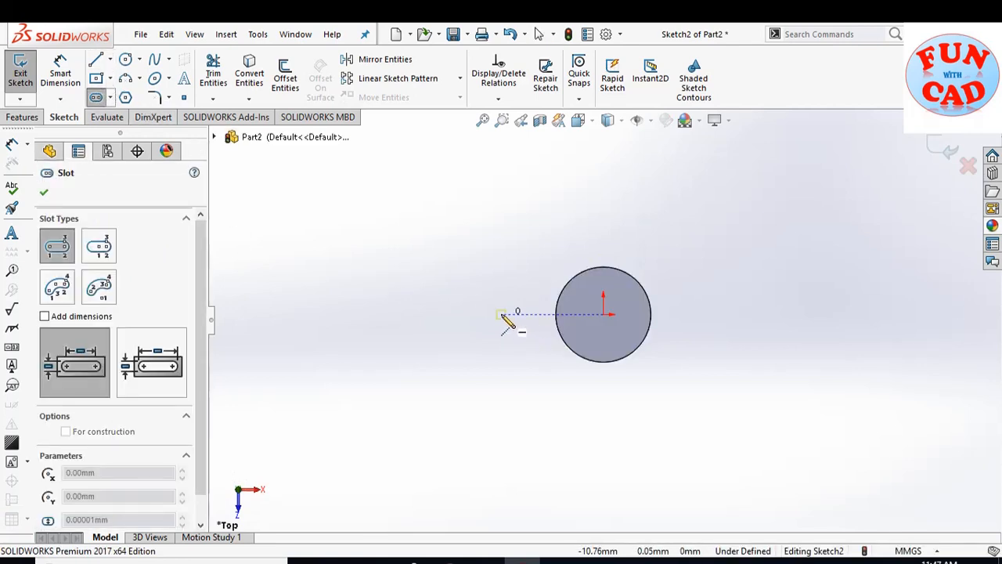
pyautogui.click(603, 314)
pyautogui.click(625, 300)
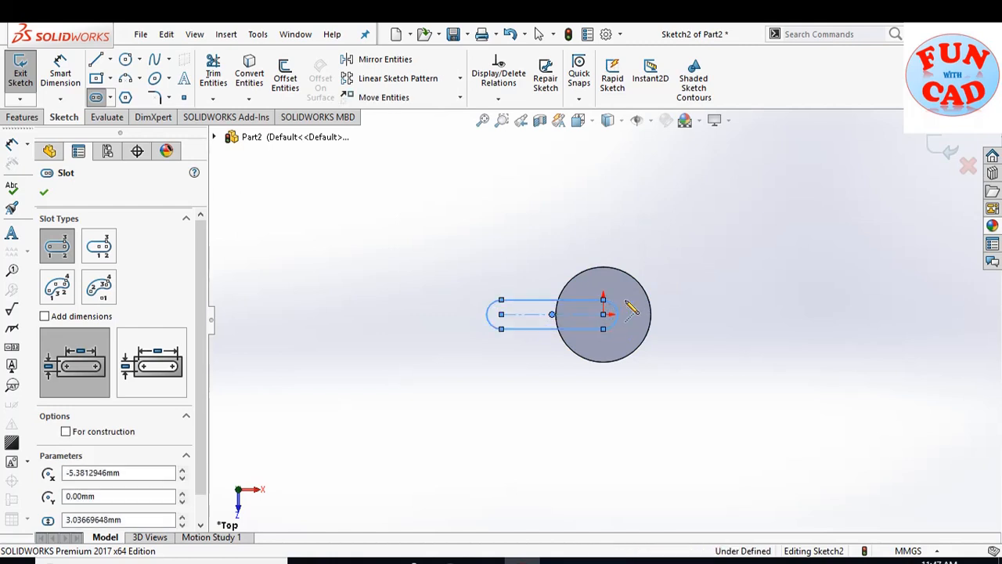
pyautogui.press('Escape')
# Dimension the slot to 10 mm between its arc centres with a 3 mm end radius, and finish the sketch.
pyautogui.click(74, 77)
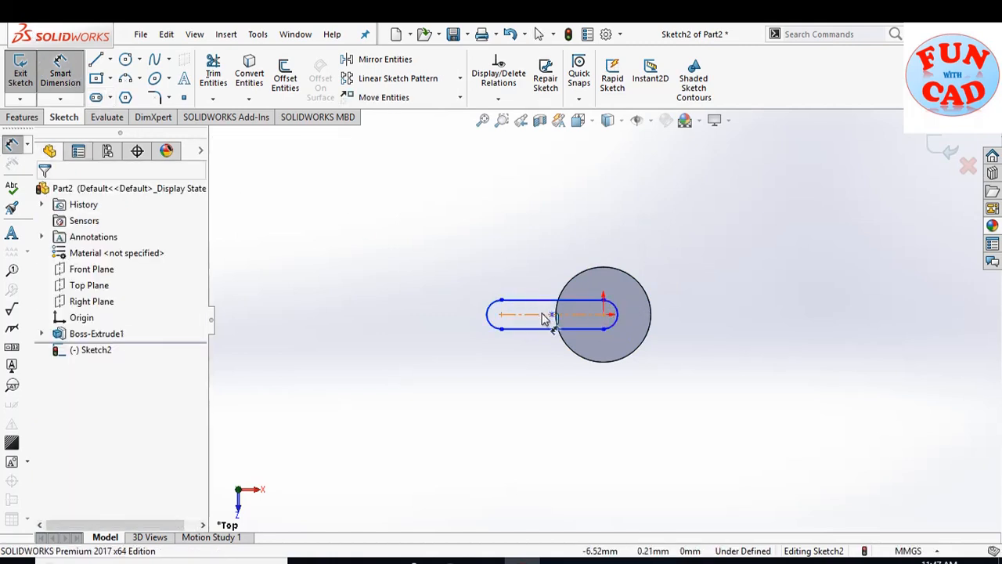
pyautogui.click(544, 314)
pyautogui.click(543, 268)
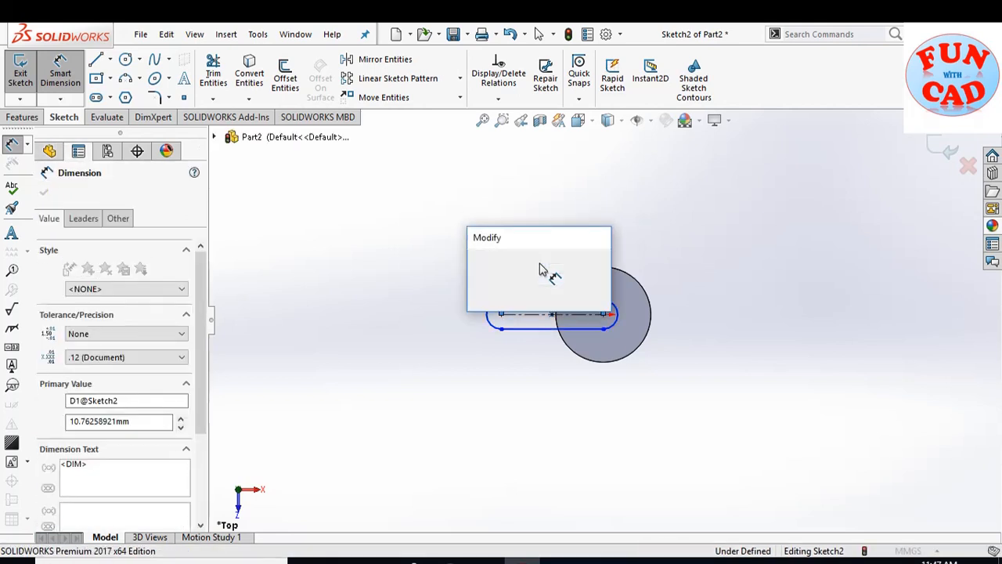
pyautogui.write('10')
pyautogui.press('Return')
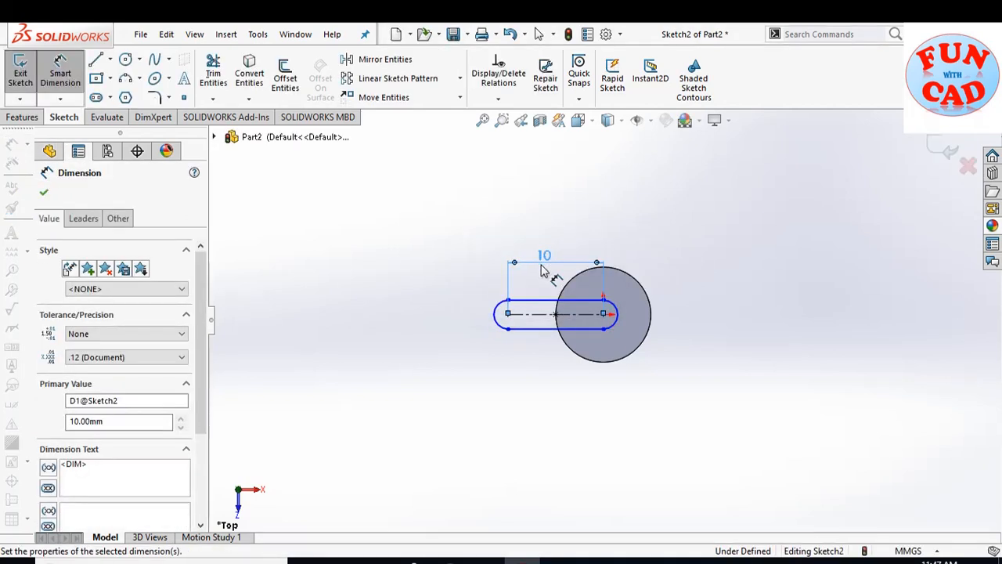
pyautogui.click(491, 315)
pyautogui.click(462, 307)
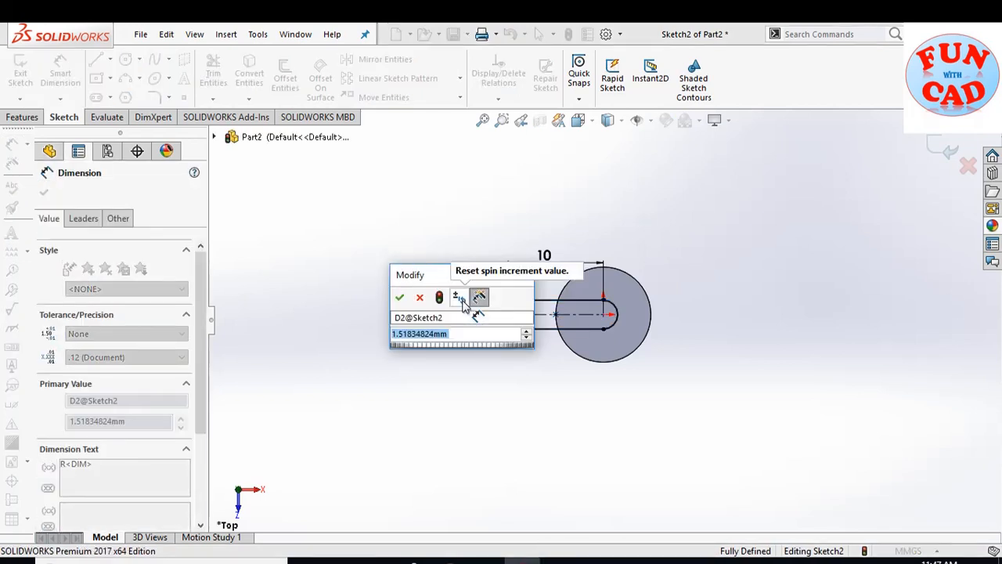
pyautogui.write('3')
pyautogui.press('Return')
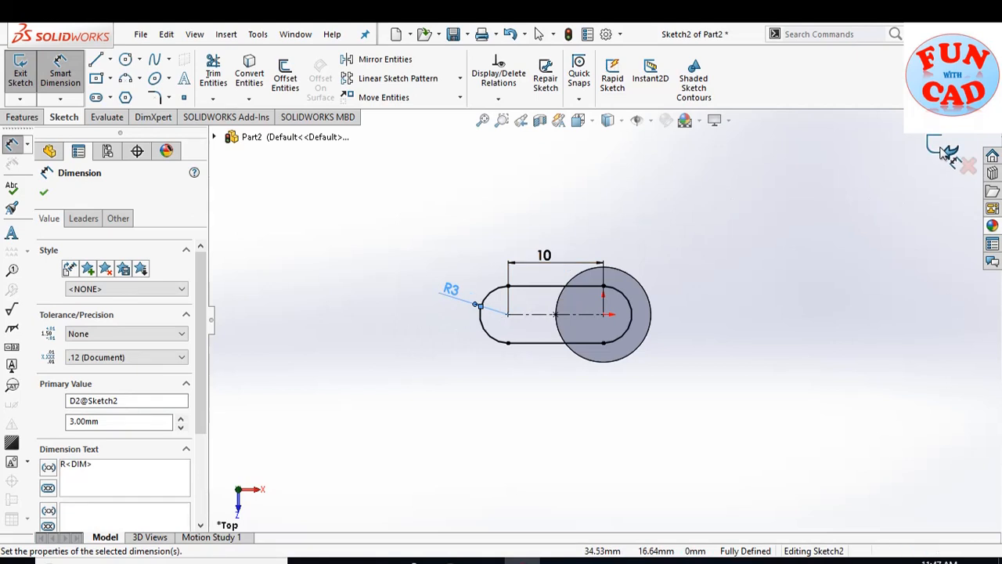
pyautogui.click(946, 151)
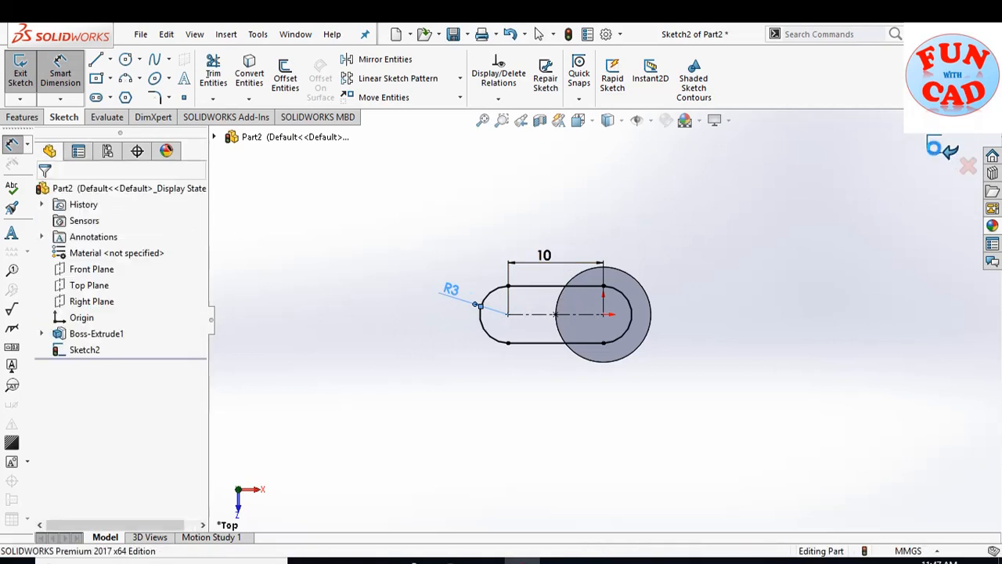
# Extrude the slot sketch 2 mm as a boss merged with the disc.
pyautogui.click(30, 117)
pyautogui.click(26, 72)
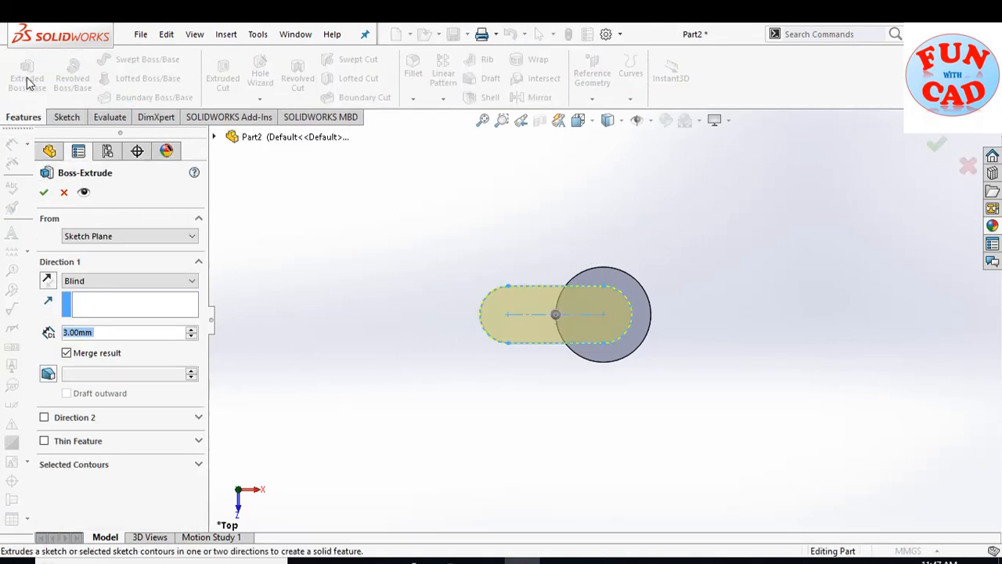
pyautogui.scroll(-1, 69, 330)
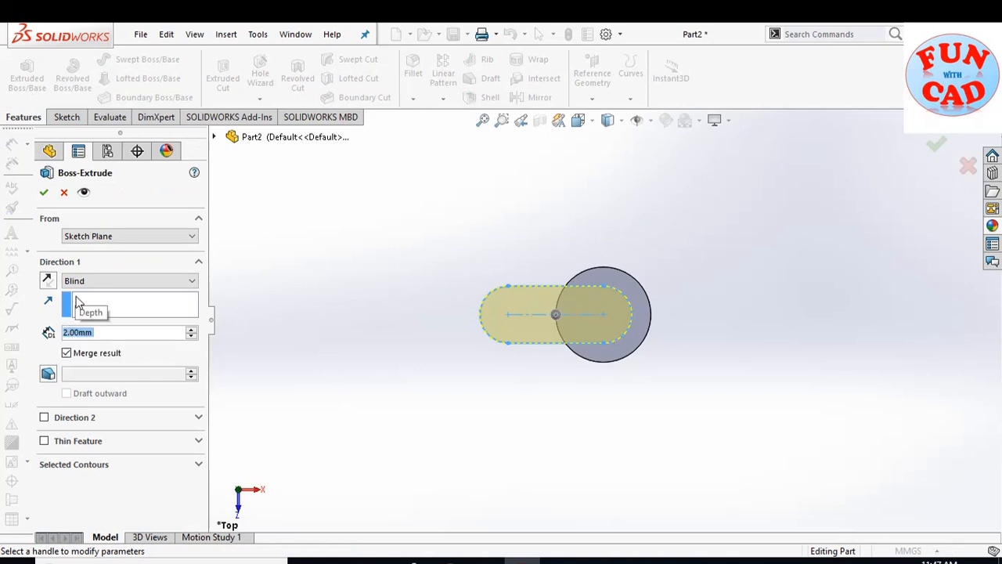
pyautogui.click(44, 194)
# On the arm's top face, sketch a circle about 6.28 mm in diameter, concentric with the arm's free rounded end.
pyautogui.click(63, 118)
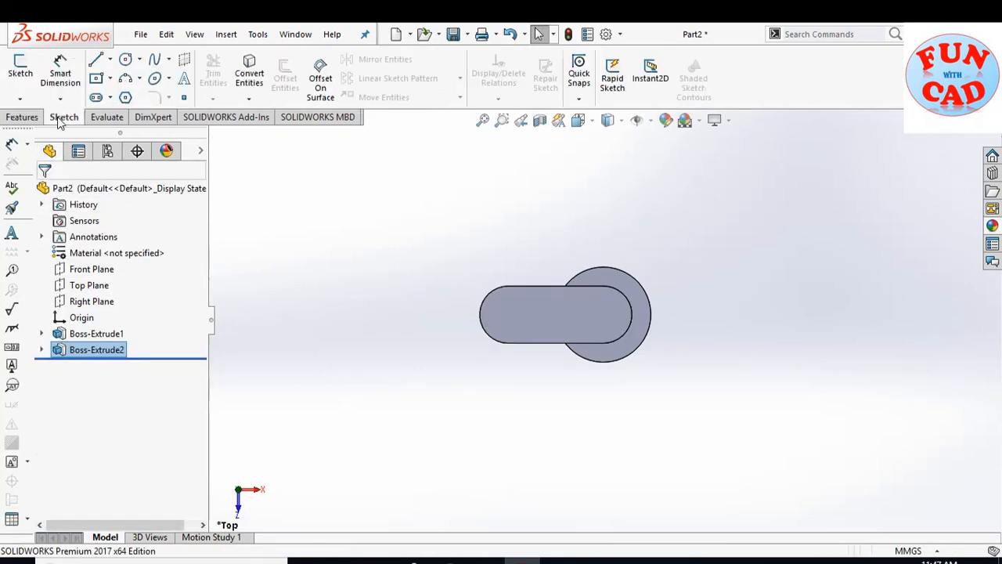
pyautogui.click(26, 82)
pyautogui.click(520, 321)
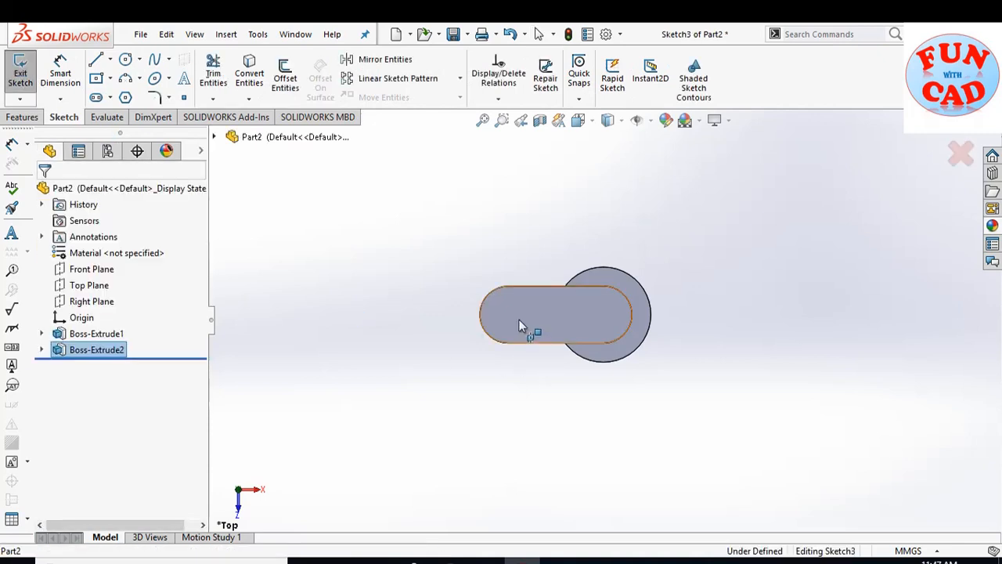
pyautogui.click(125, 61)
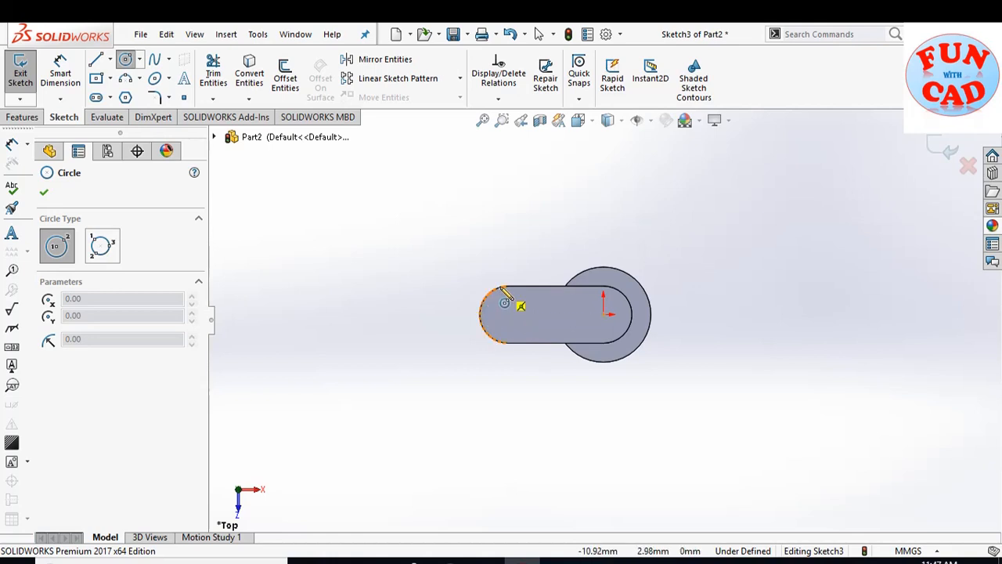
pyautogui.click(508, 314)
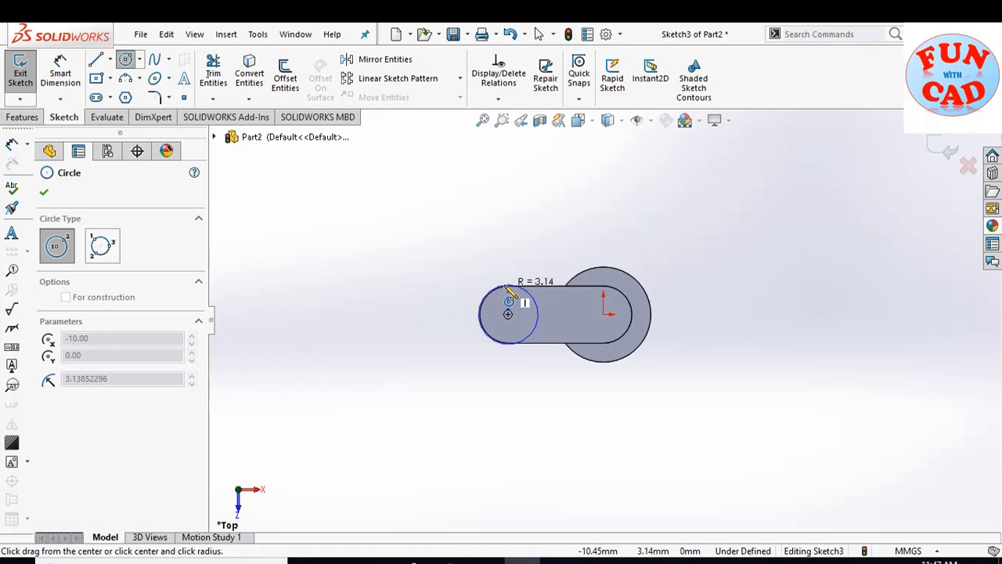
pyautogui.click(507, 286)
pyautogui.press('Escape')
# Set the circle's diameter to 6 mm and finish the sketch.
pyautogui.click(60, 72)
pyautogui.click(535, 307)
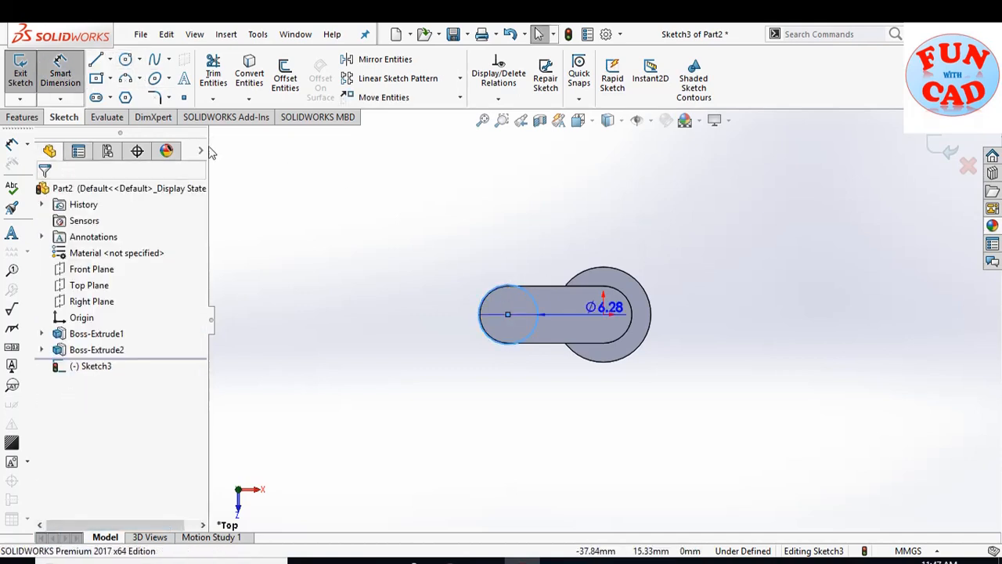
pyautogui.click(540, 257)
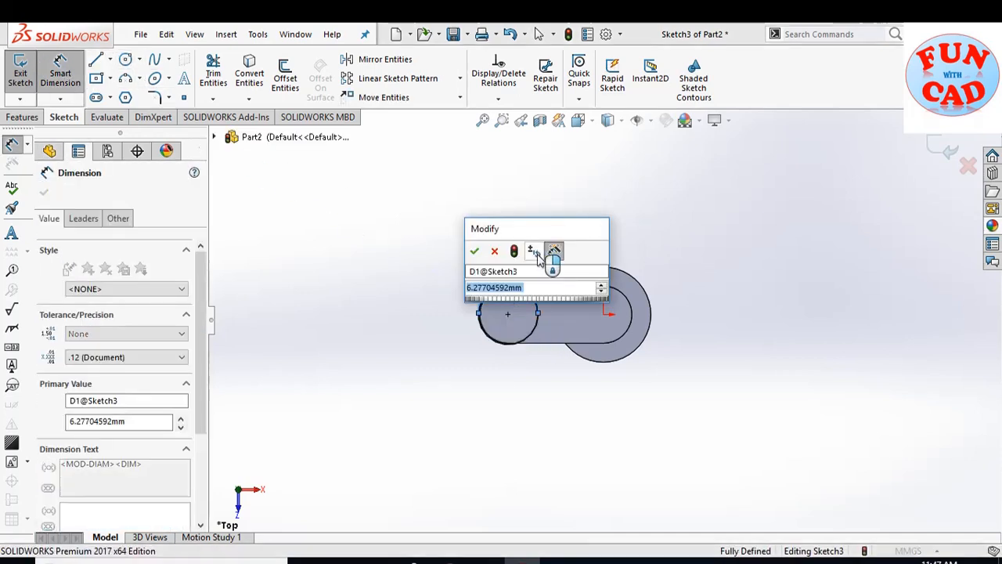
pyautogui.press('Return')
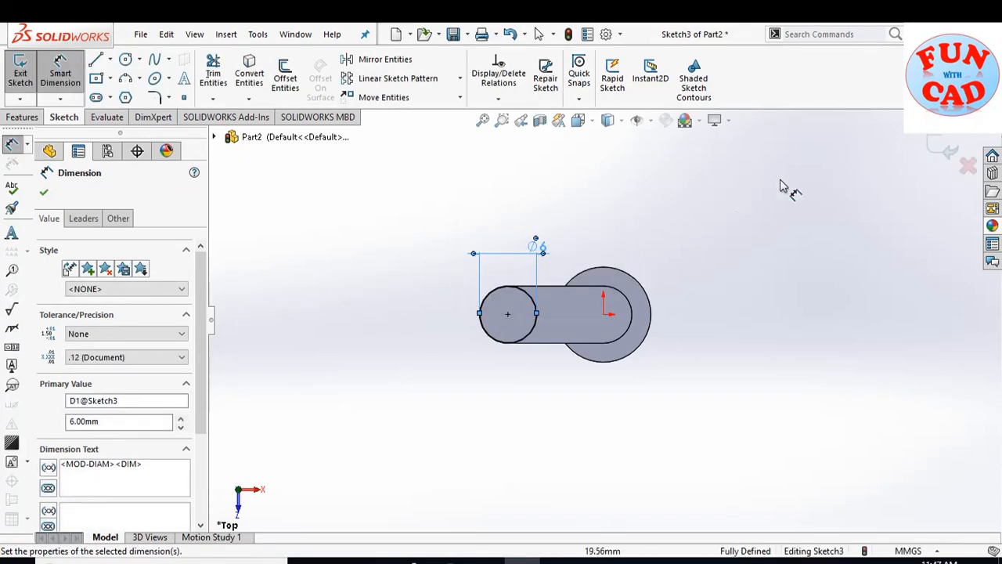
pyautogui.click(27, 93)
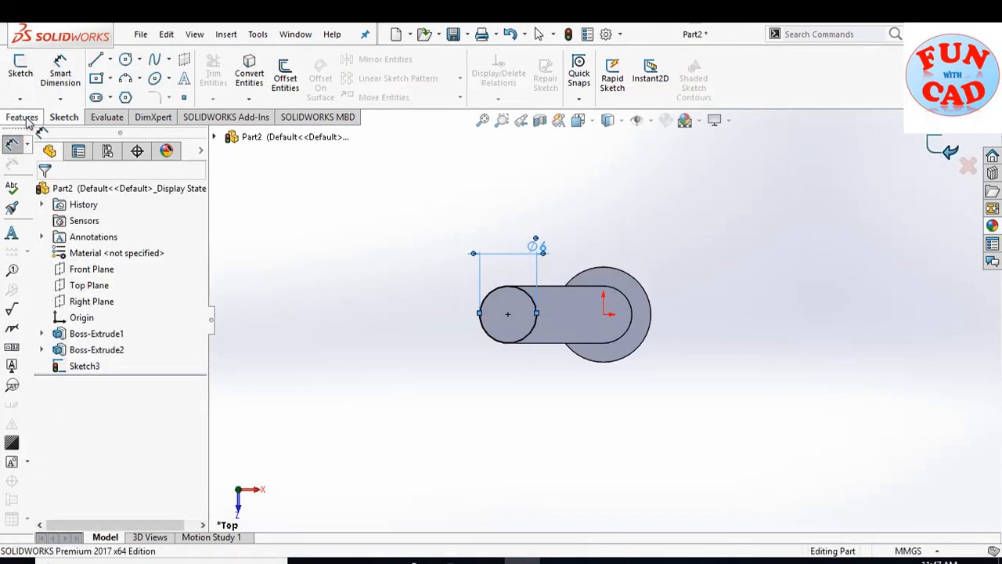
# Extrude the 6 mm circle 5 mm upward from the arm's end as a merged boss.
pyautogui.click(23, 118)
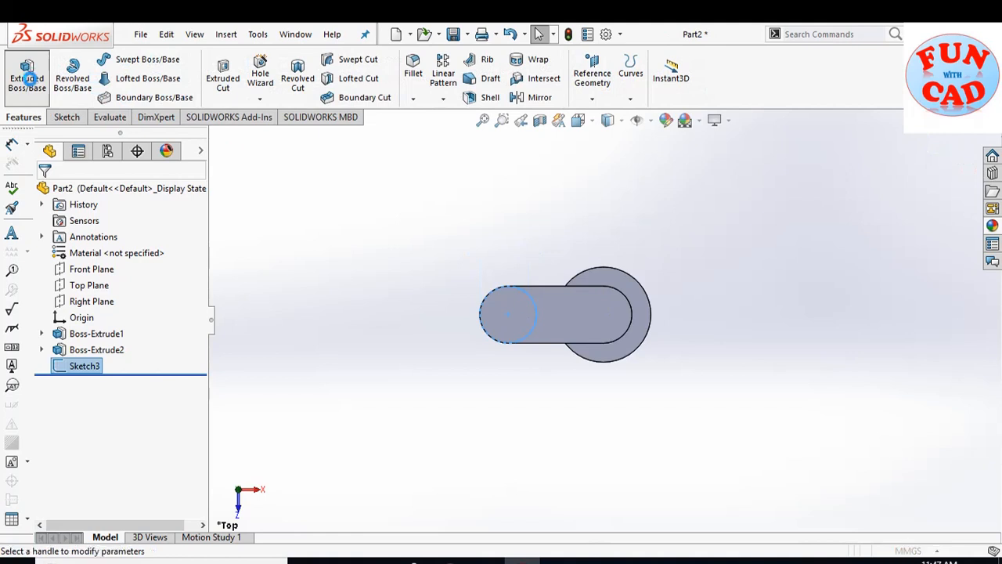
pyautogui.click(27, 78)
pyautogui.write('5')
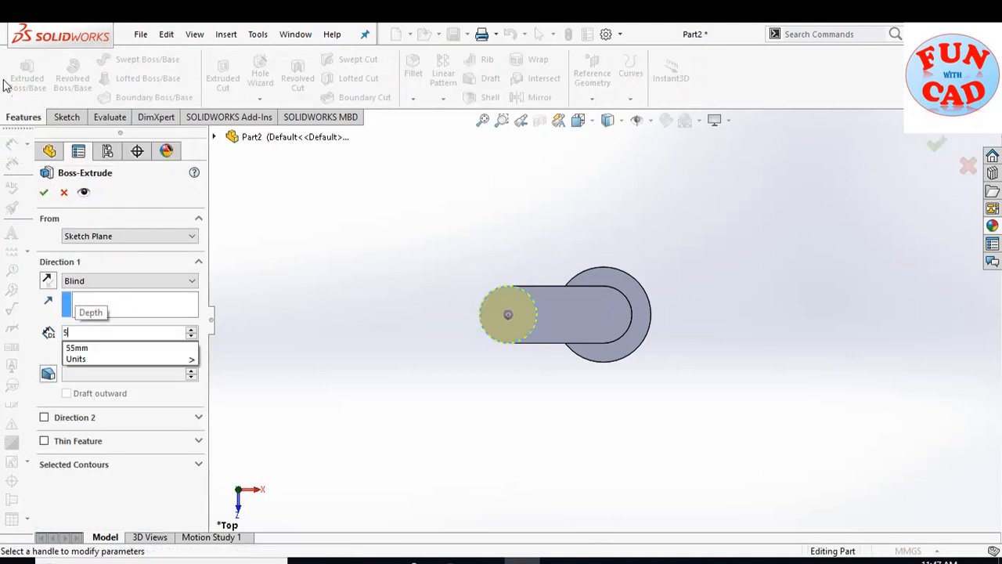
pyautogui.press('Return')
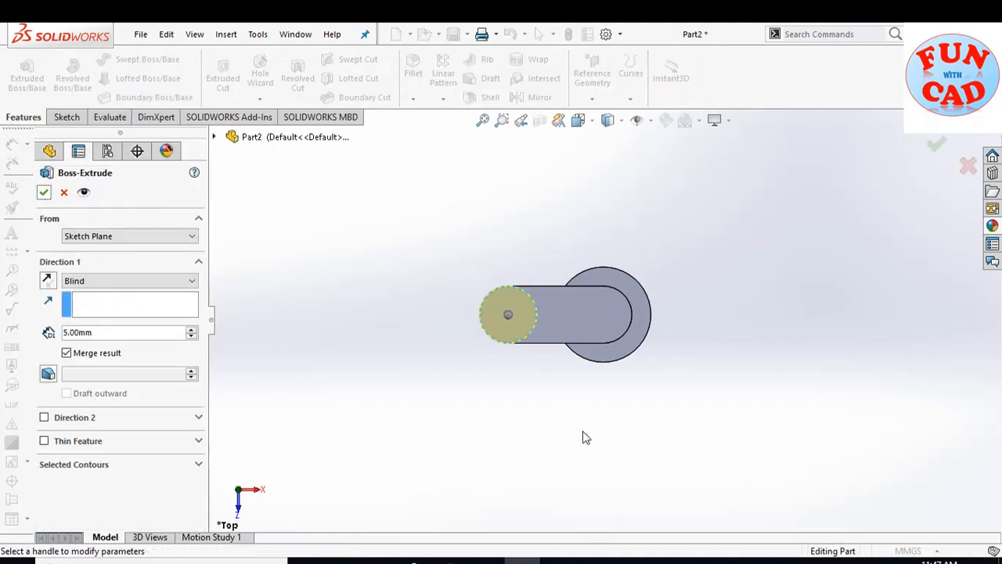
pyautogui.click(44, 192)
# Save the part under the file name SWITCH.
pyautogui.moveTo(572, 425); pyautogui.dragTo(570, 291, button='middle')
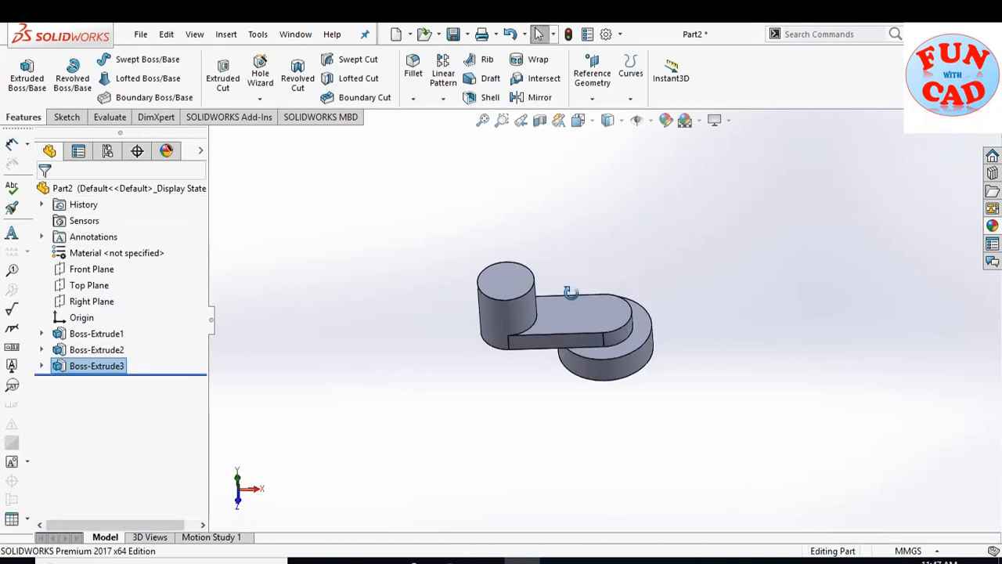
pyautogui.scroll(2, 571, 292)
pyautogui.click(452, 33)
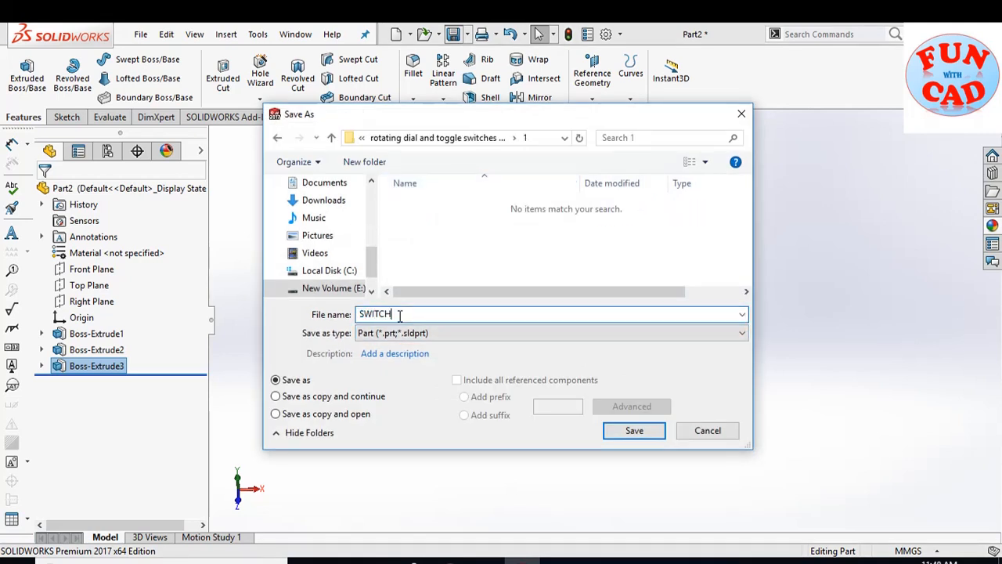
pyautogui.click(634, 431)
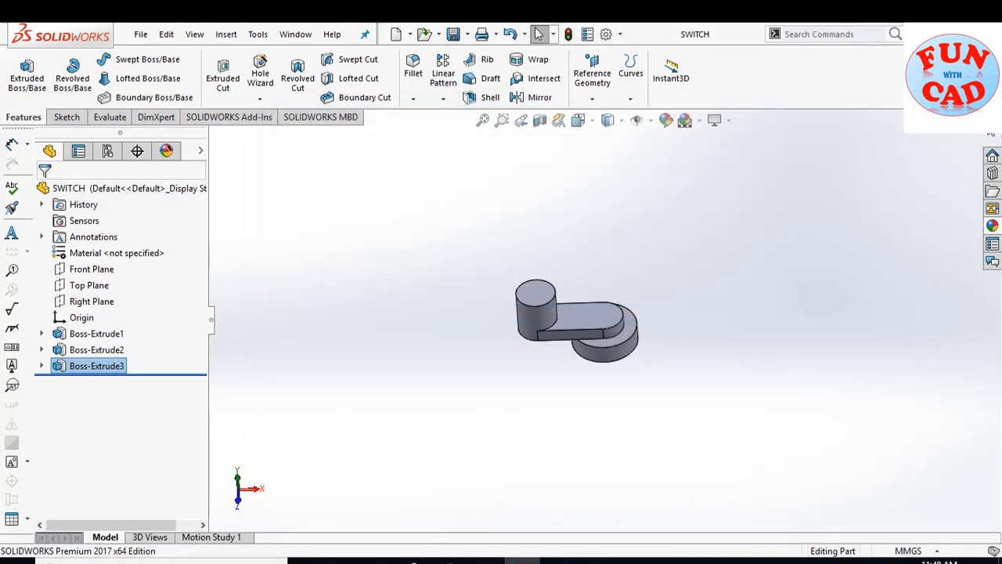
# Create a new part document and set its units to MMGS (millimeter, gram, second).
pyautogui.click(396, 35)
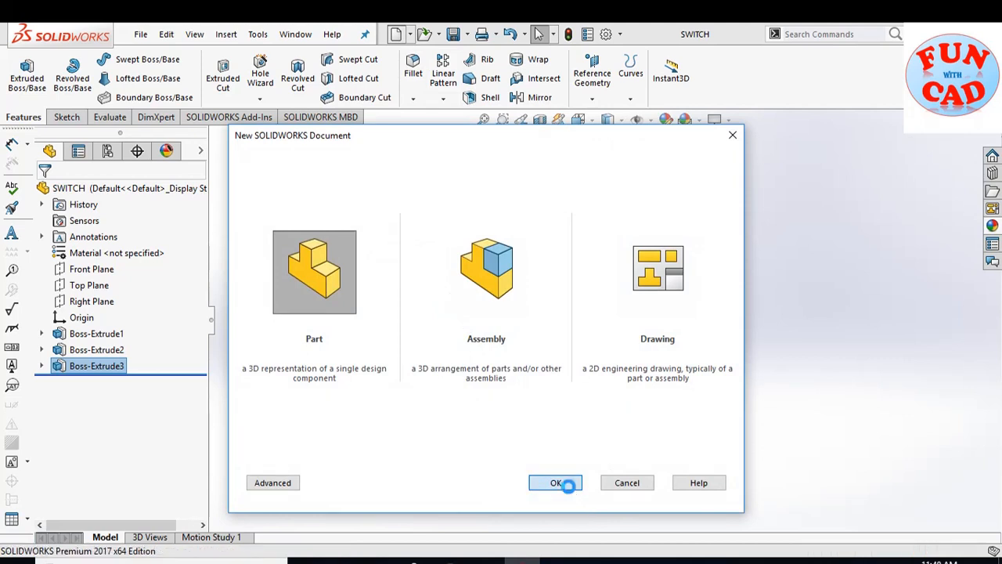
pyautogui.click(565, 482)
pyautogui.click(936, 551)
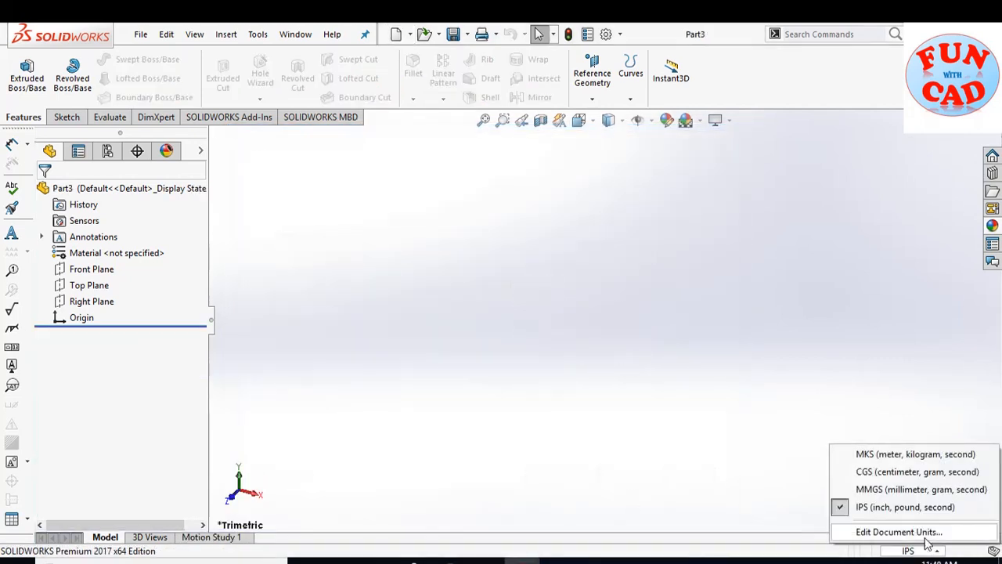
pyautogui.click(900, 488)
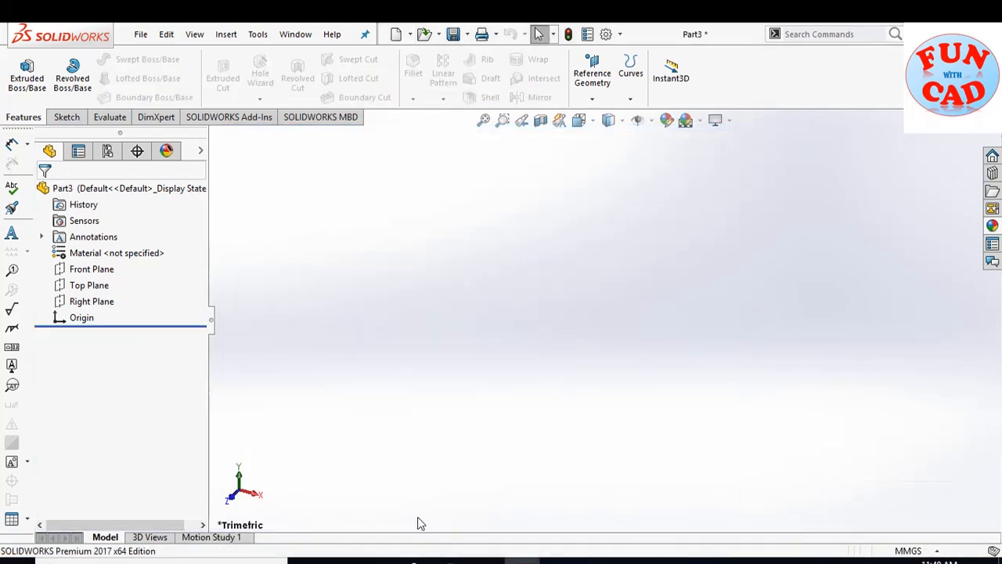
# Start a sketch on the Top Plane and draw a circle centred on the origin.
pyautogui.click(79, 286)
pyautogui.click(85, 265)
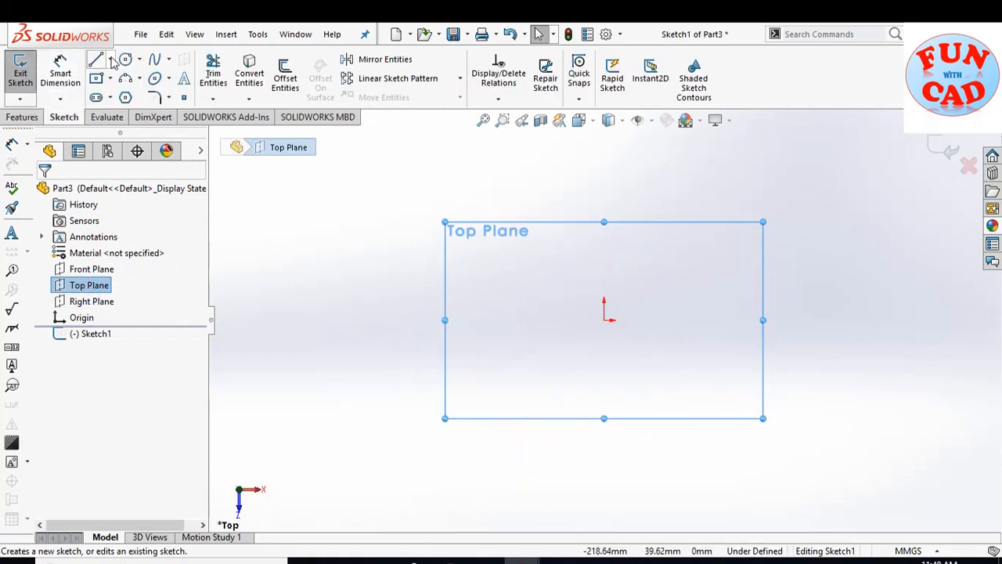
pyautogui.click(125, 61)
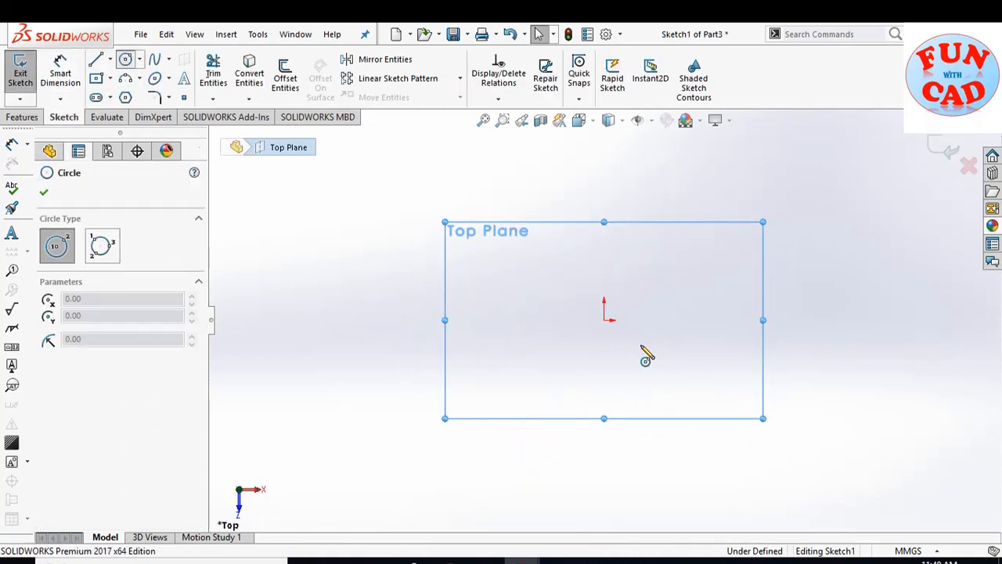
pyautogui.click(604, 320)
pyautogui.click(658, 356)
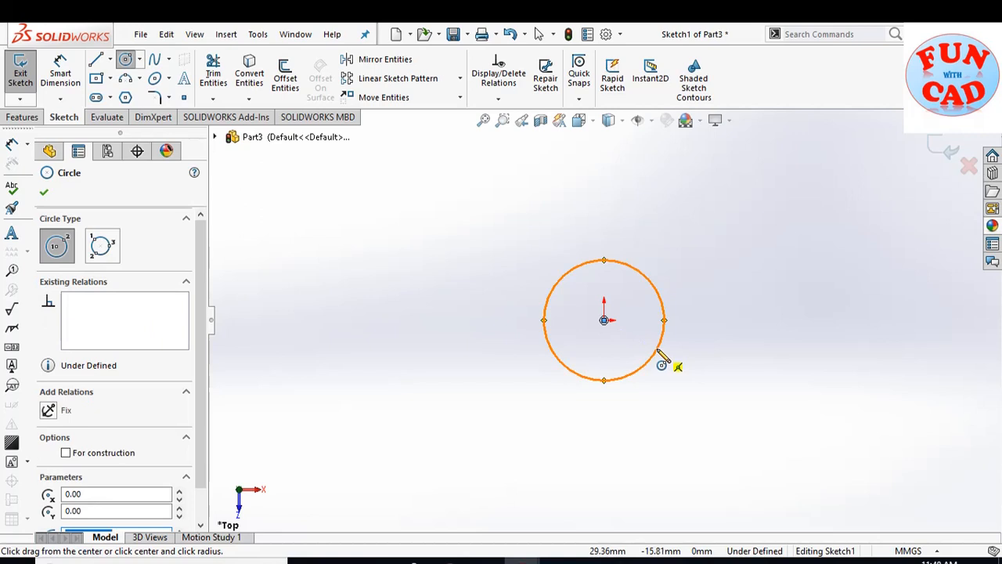
# Dimension the circle's diameter and set it to 30 mm.
pyautogui.press('Escape')
pyautogui.click(60, 72)
pyautogui.click(656, 283)
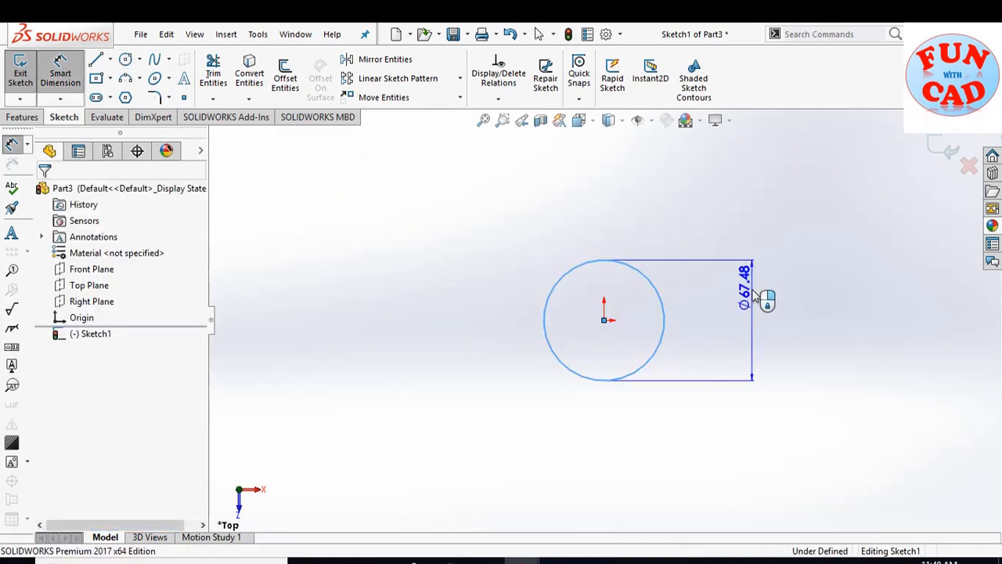
pyautogui.click(757, 297)
pyautogui.write('30')
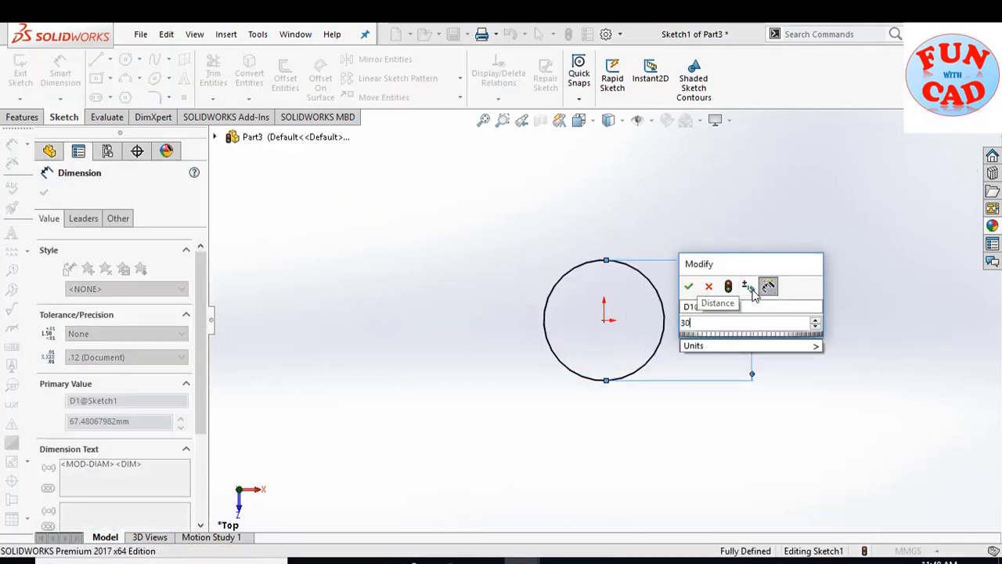
pyautogui.press('Return')
pyautogui.press('Escape')
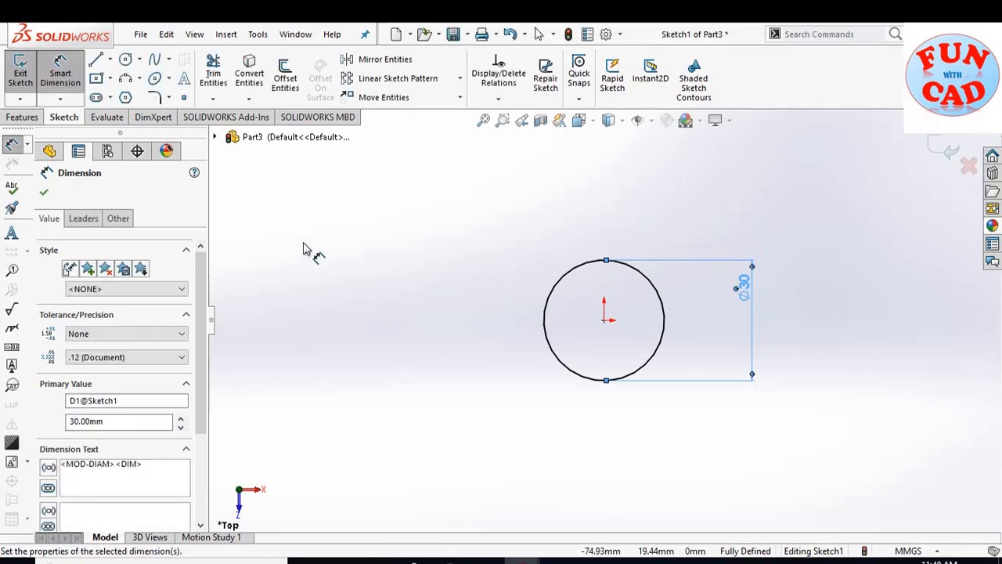
pyautogui.click(44, 192)
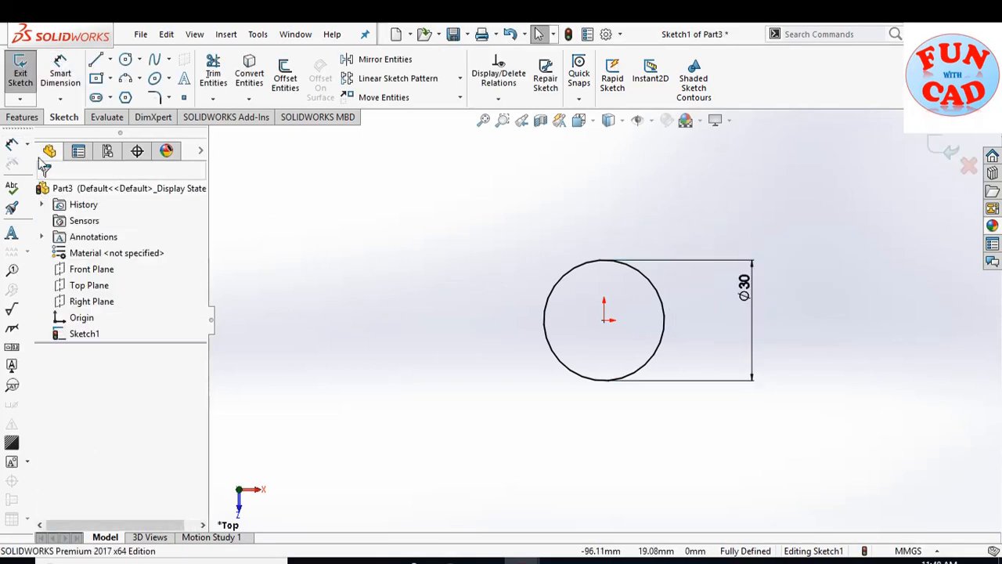
# Extrude the 30 mm circle upward as a blind boss with a depth of 25 mm.
pyautogui.click(23, 117)
pyautogui.click(28, 74)
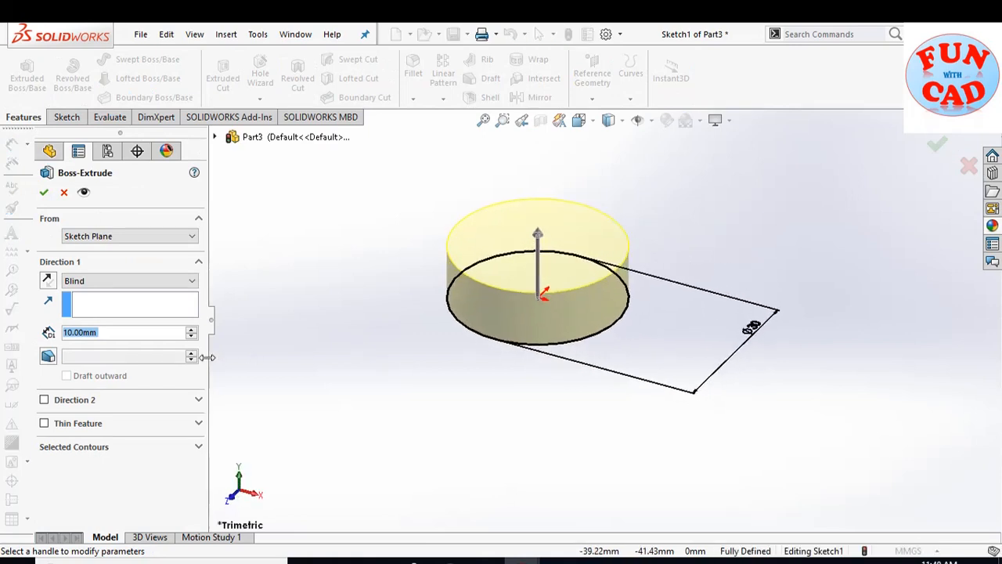
pyautogui.write('25')
pyautogui.press('Return')
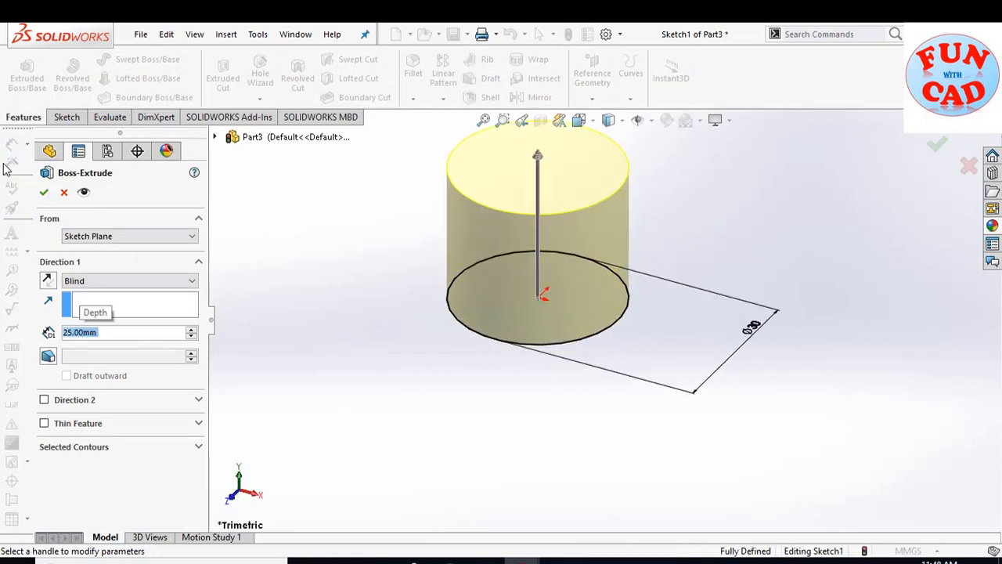
pyautogui.click(43, 194)
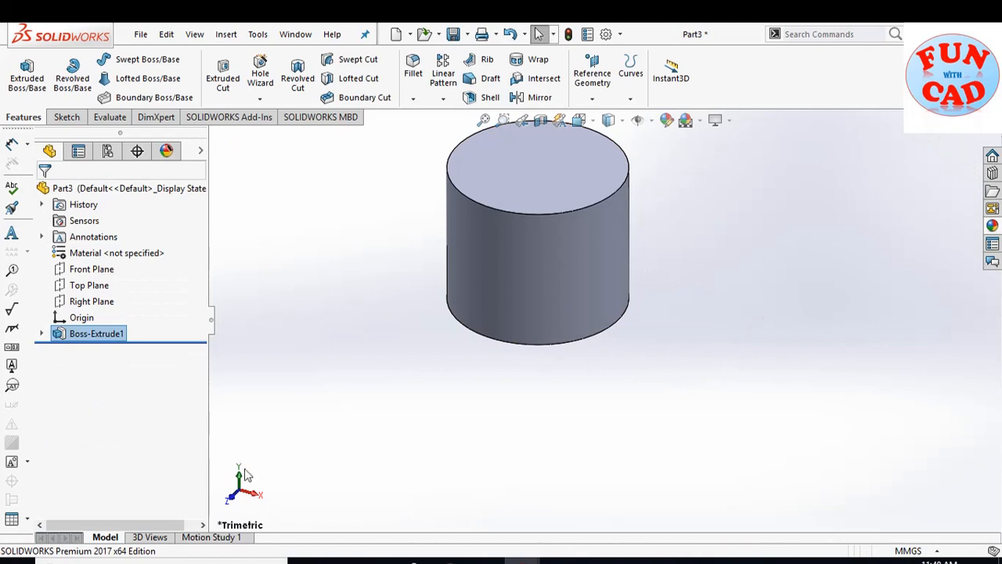
# Sketch two circles about 5.5 mm in diameter on the Top Plane, level with the origin and about 30 mm either side of it.
pyautogui.click(240, 480)
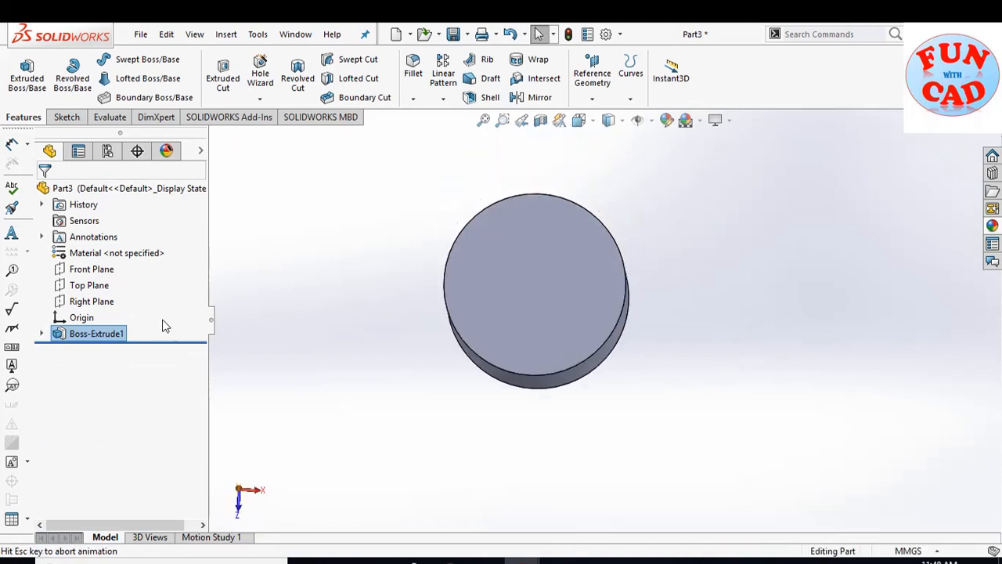
pyautogui.click(89, 285)
pyautogui.click(97, 258)
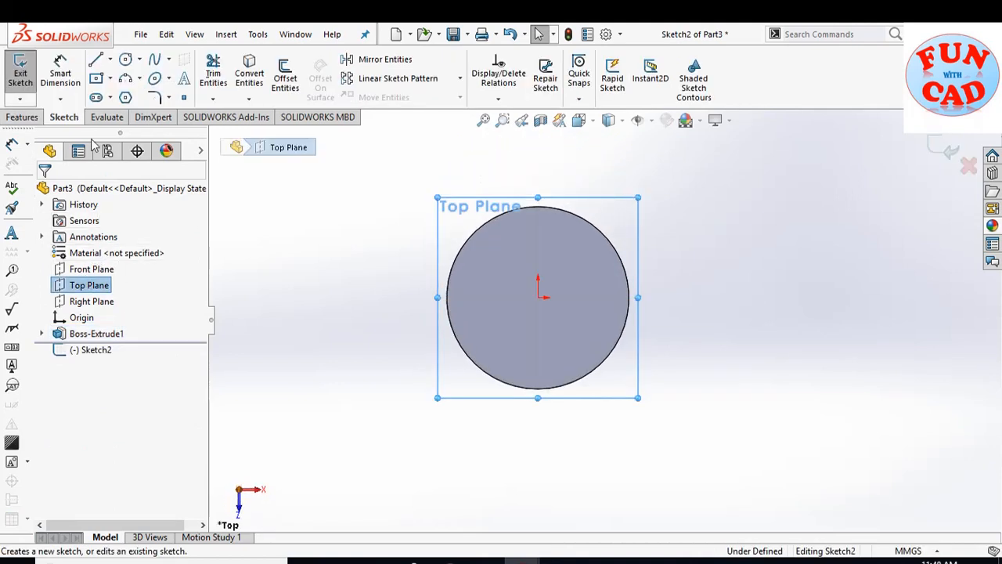
pyautogui.click(126, 61)
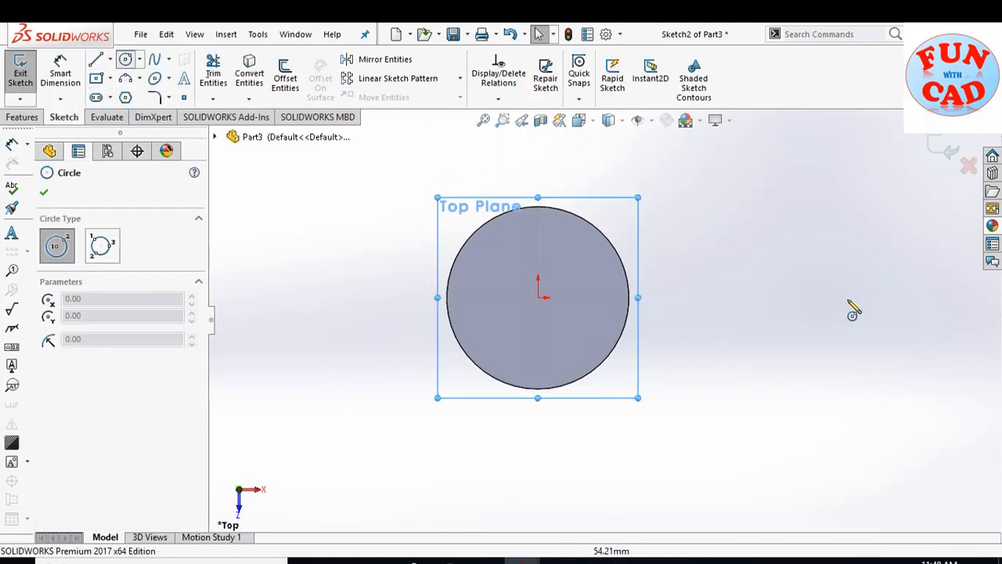
pyautogui.click(720, 298)
pyautogui.click(733, 311)
pyautogui.press('Escape')
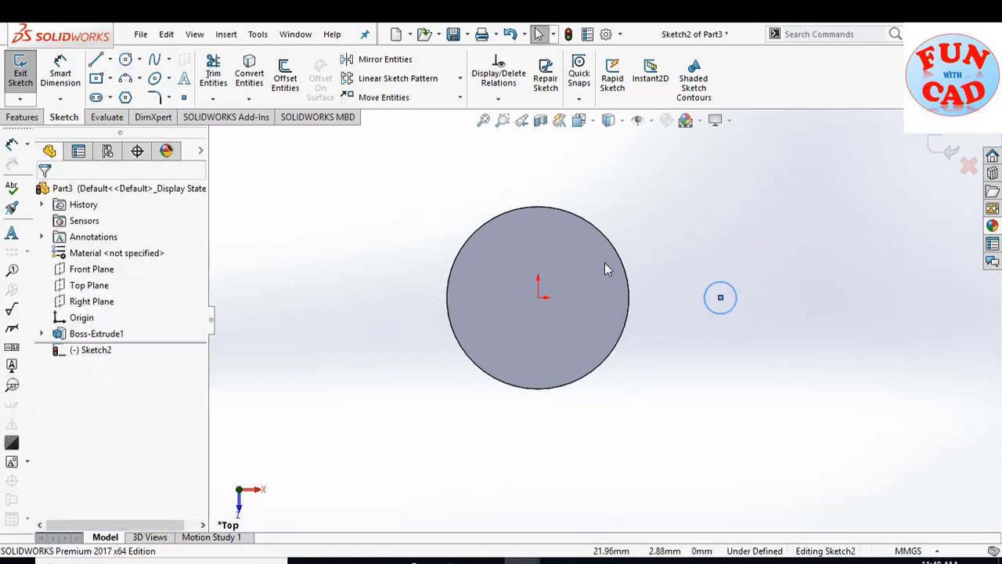
pyautogui.click(127, 62)
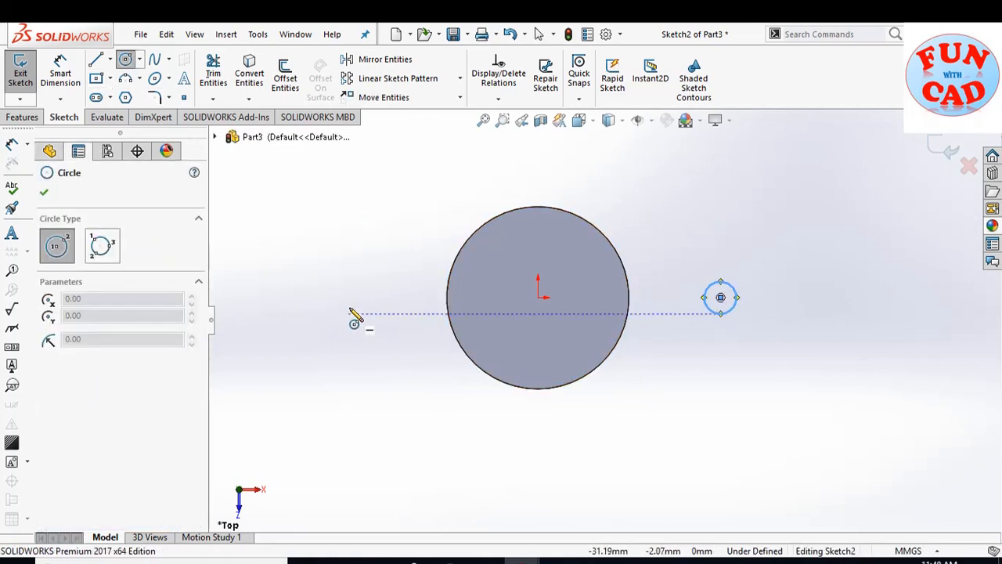
pyautogui.click(350, 297)
pyautogui.click(361, 310)
pyautogui.press('Escape')
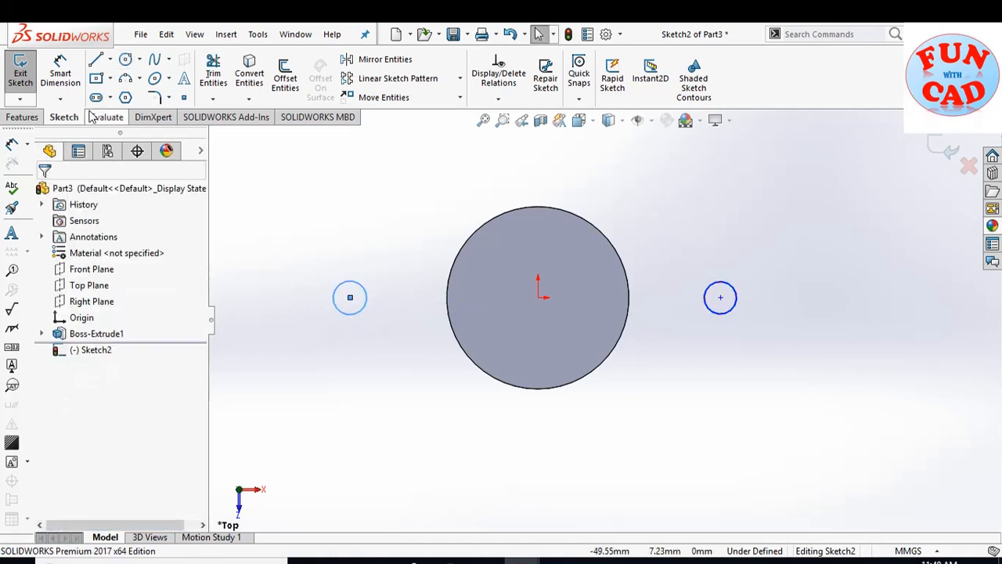
# Dimension both small circles and set each diameter to 10 mm.
pyautogui.click(60, 72)
pyautogui.click(352, 313)
pyautogui.click(375, 392)
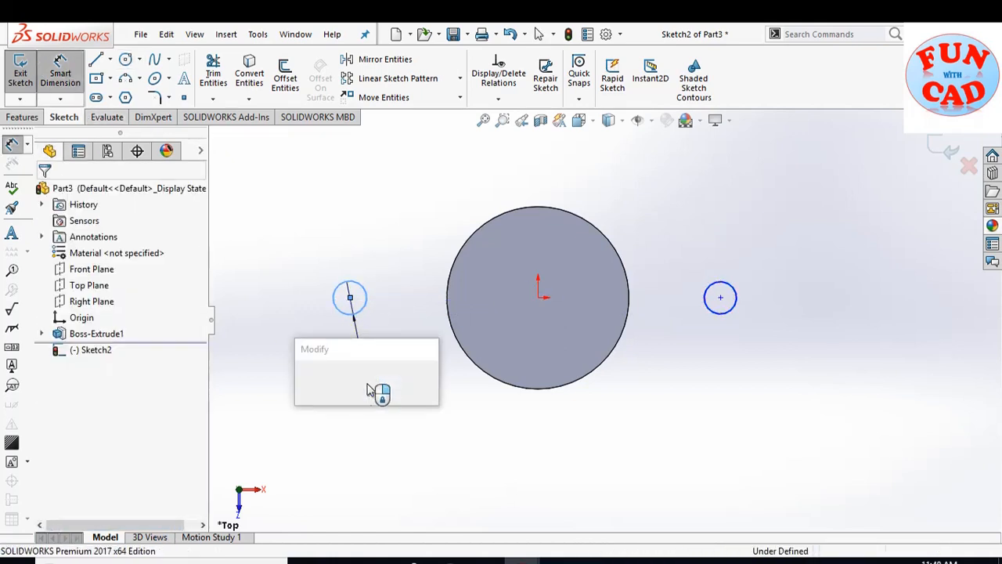
pyautogui.write('5')
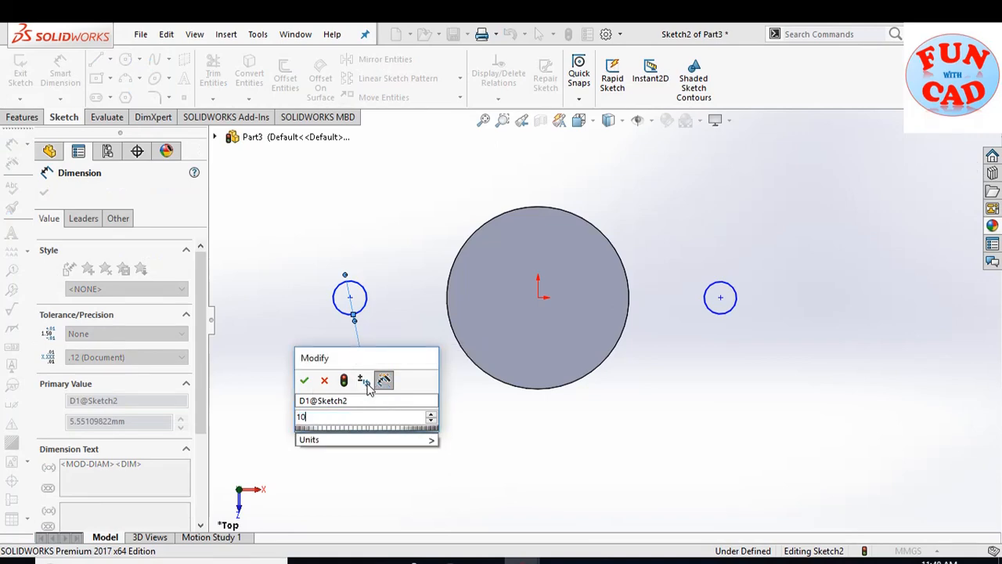
pyautogui.press('Return')
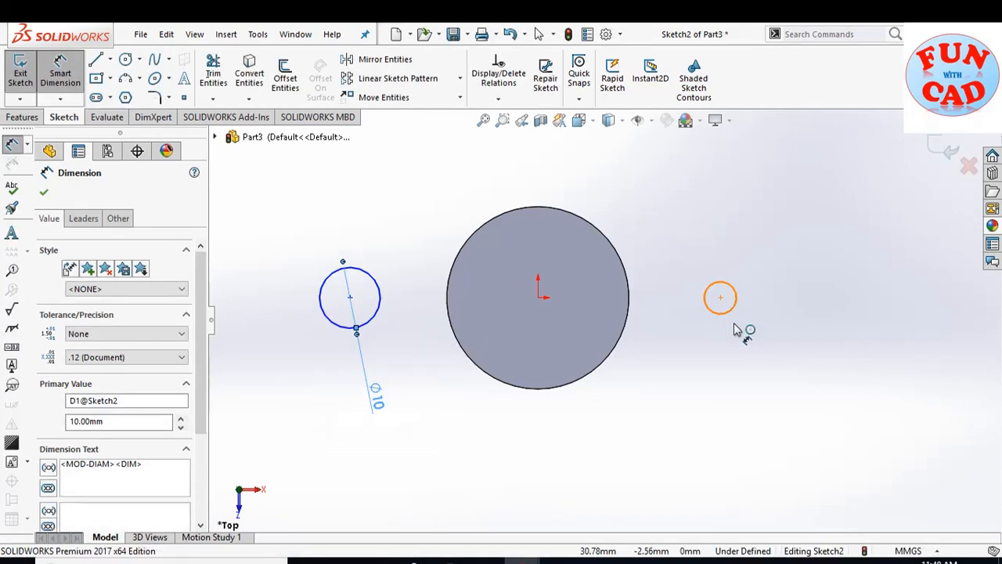
pyautogui.click(733, 315)
pyautogui.click(775, 395)
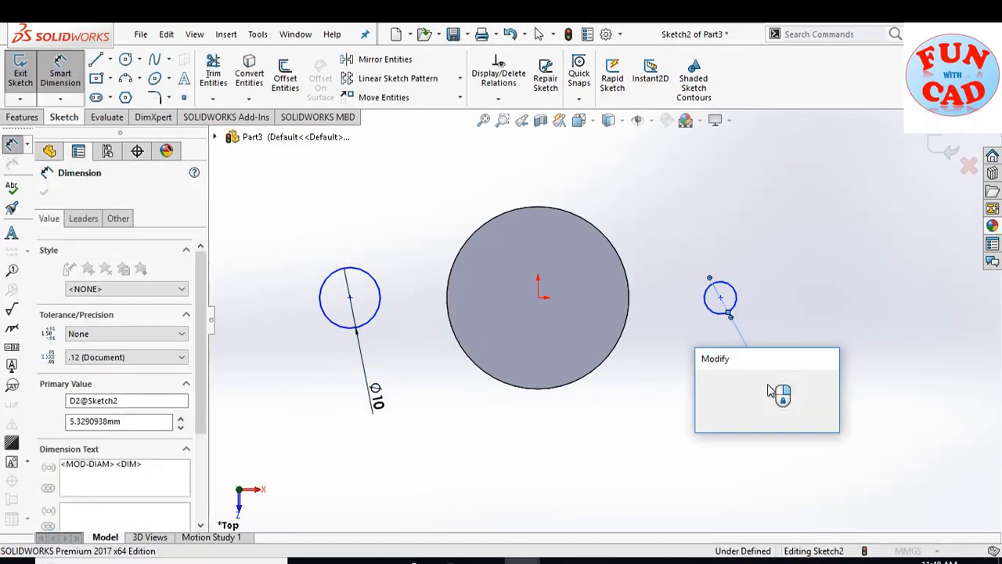
pyautogui.write('10')
pyautogui.press('Return')
pyautogui.press('Escape')
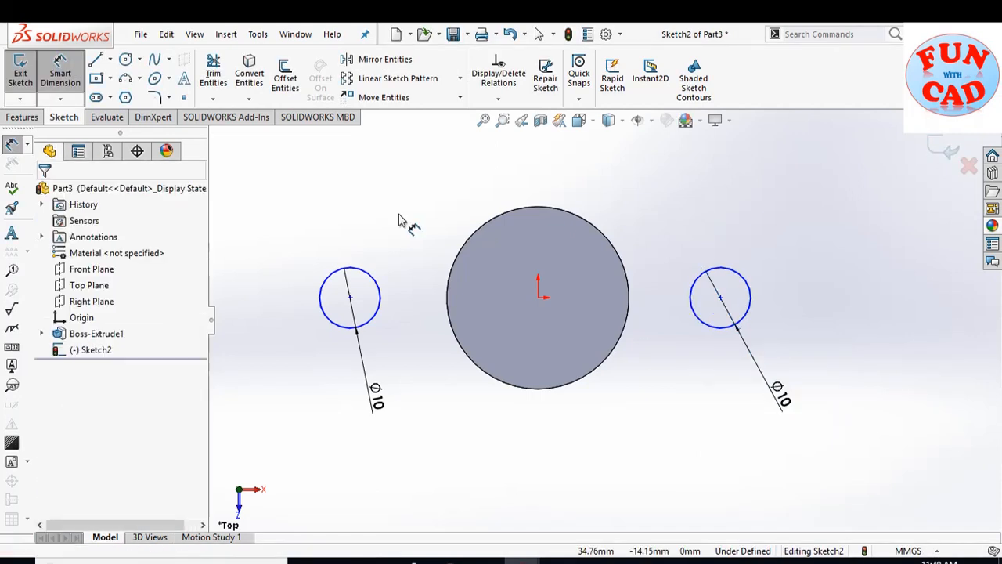
# Dimension the horizontal distance from the origin to each small circle's centre and set both to 55 mm.
pyautogui.click(60, 72)
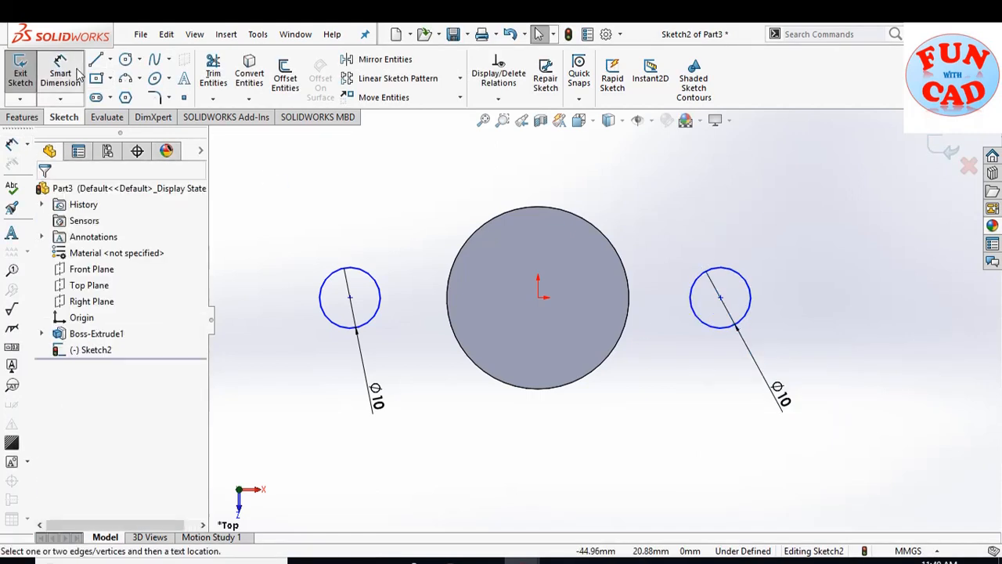
pyautogui.click(538, 298)
pyautogui.click(720, 297)
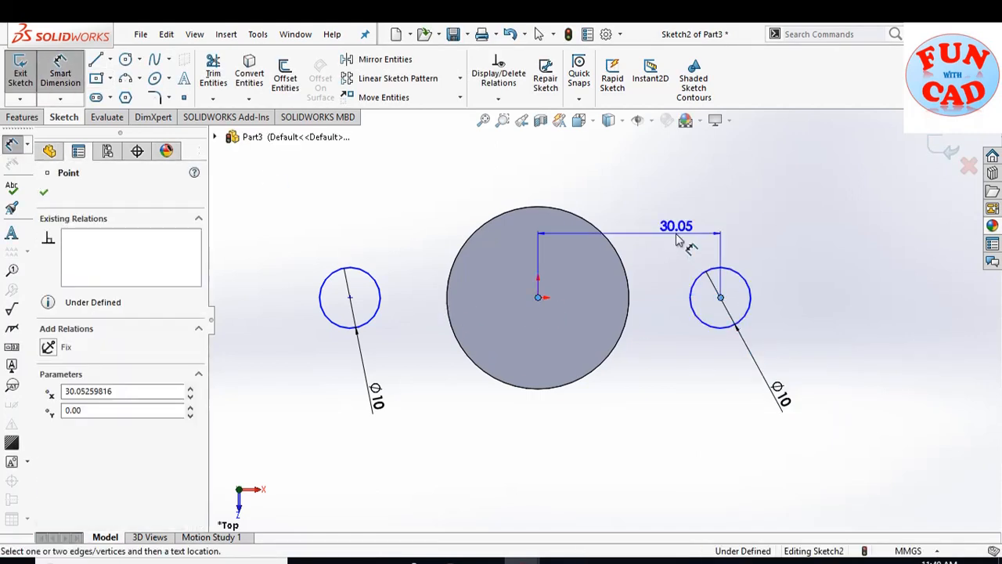
pyautogui.click(673, 232)
pyautogui.write('35')
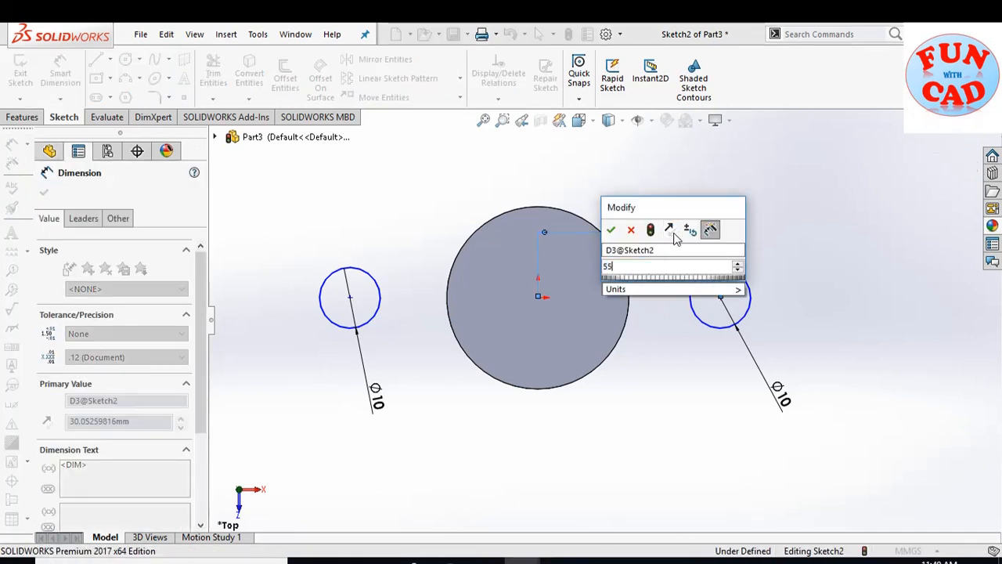
pyautogui.press('Return')
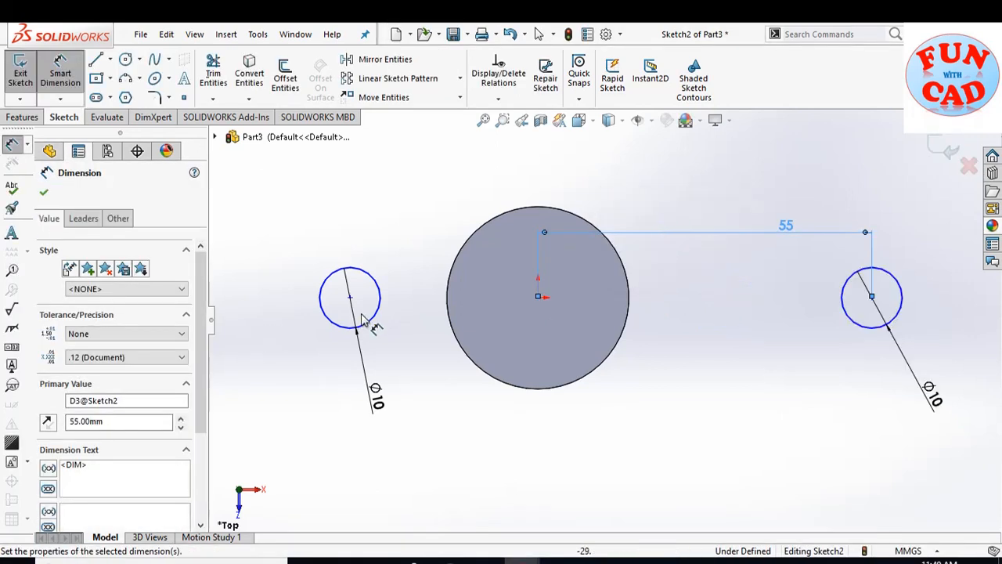
pyautogui.click(537, 297)
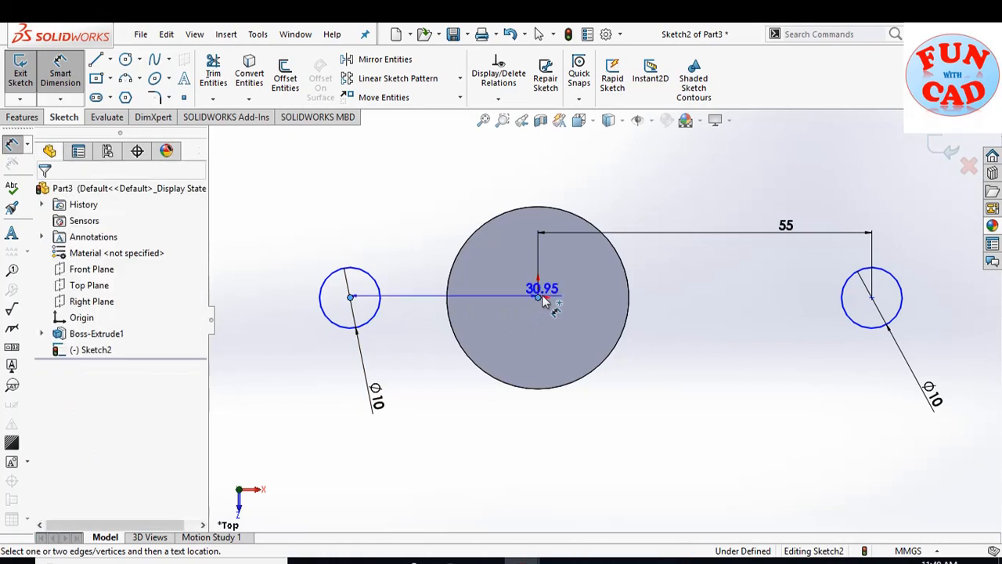
pyautogui.click(418, 263)
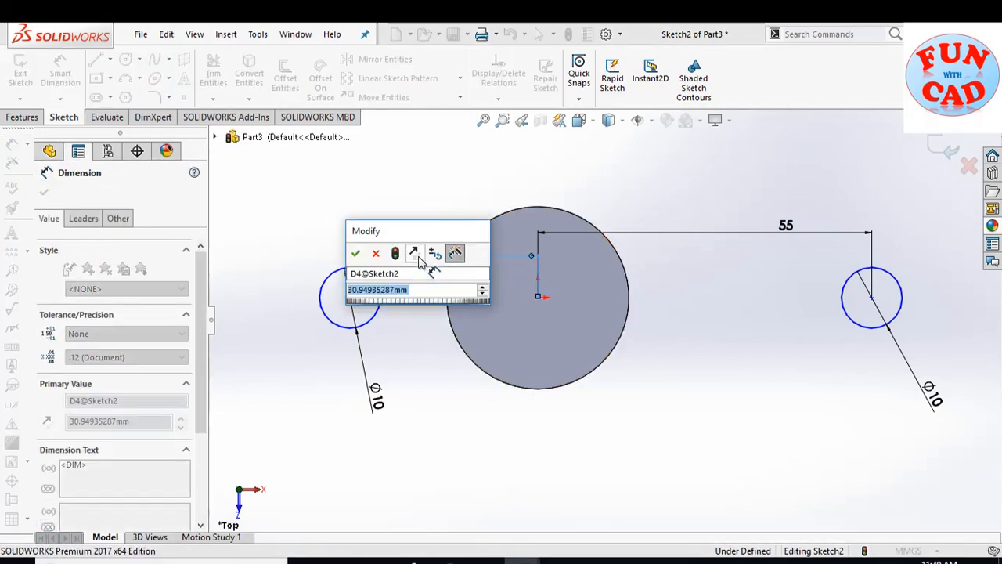
pyautogui.write('55')
pyautogui.press('Return')
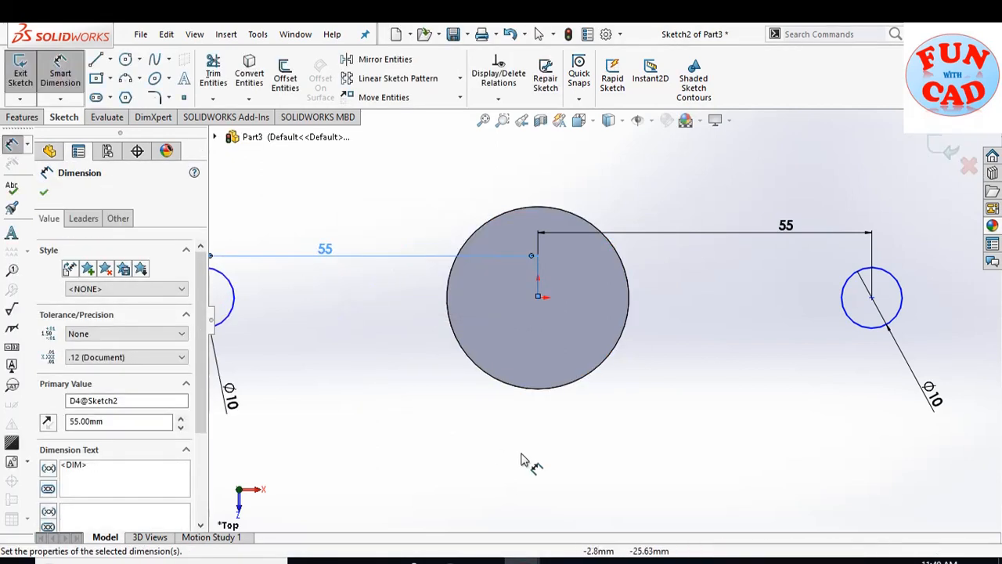
pyautogui.press('f')
pyautogui.click(43, 192)
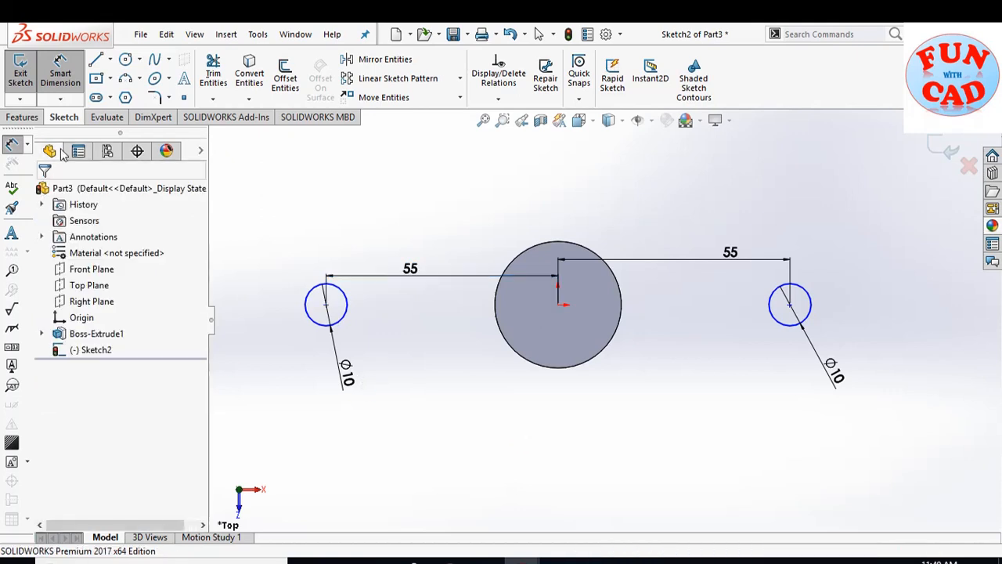
# Extrude the two 10 mm circles as a blind boss 5 mm deep with Merge result on.
pyautogui.click(21, 73)
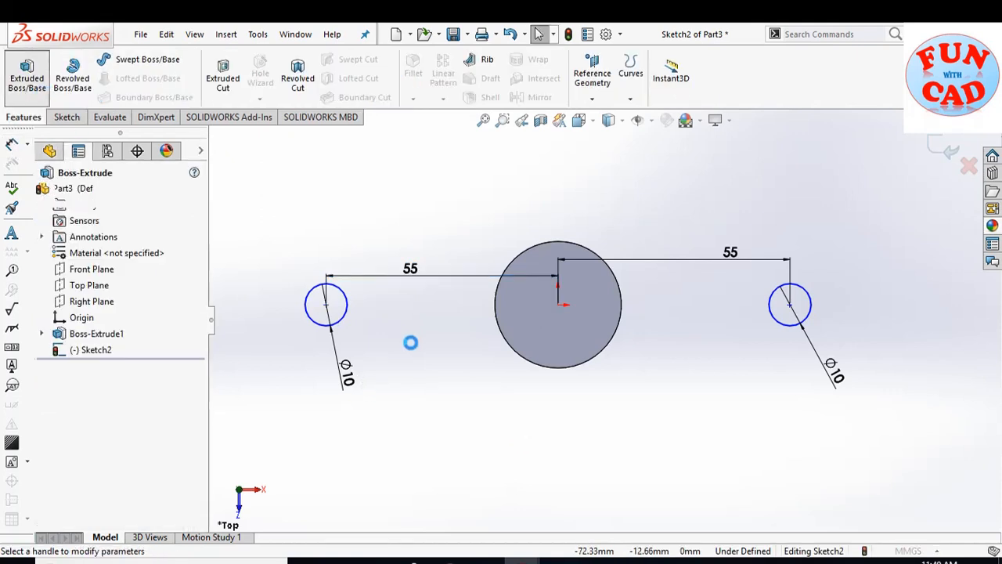
pyautogui.write('5')
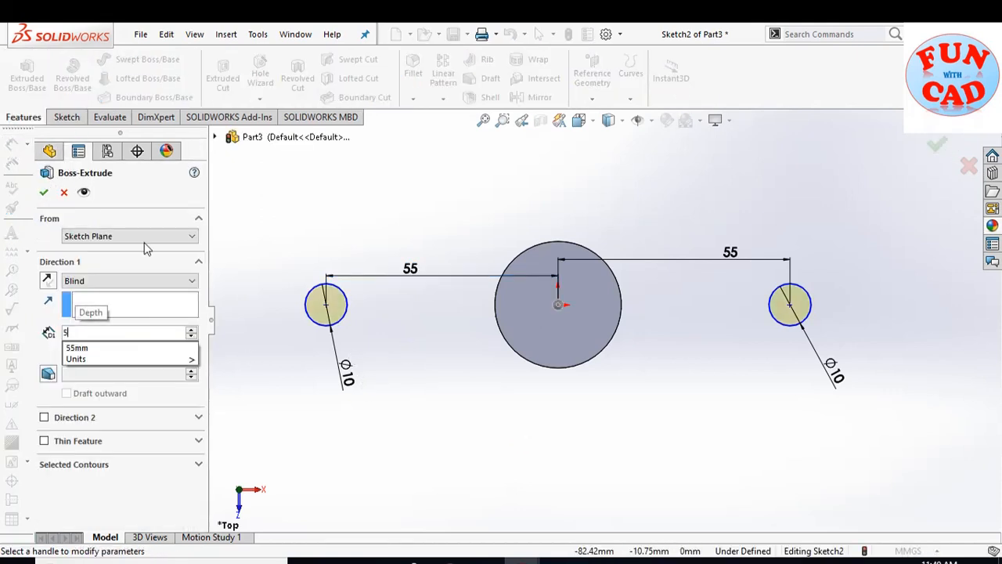
pyautogui.press('Return')
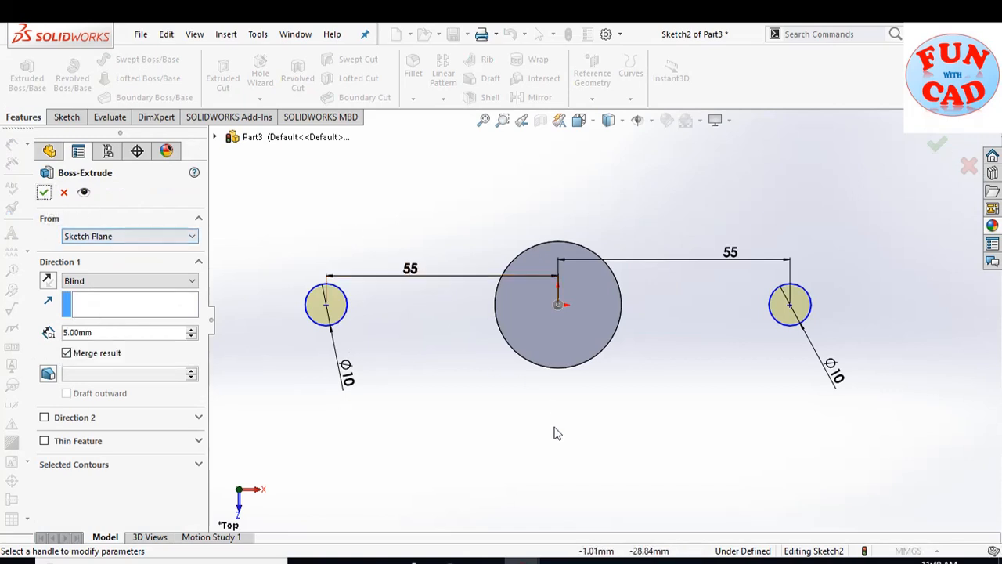
pyautogui.click(44, 192)
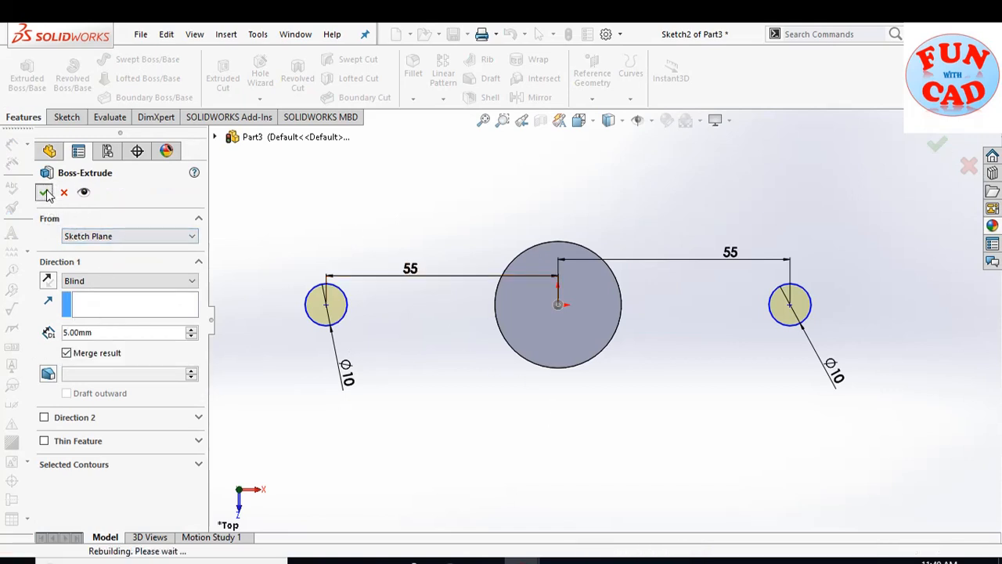
# Save the part under the file name BASE in the same folder as SWITCH.
pyautogui.moveTo(555, 436); pyautogui.dragTo(546, 348, button='middle')
pyautogui.scroll(3, 546, 352)
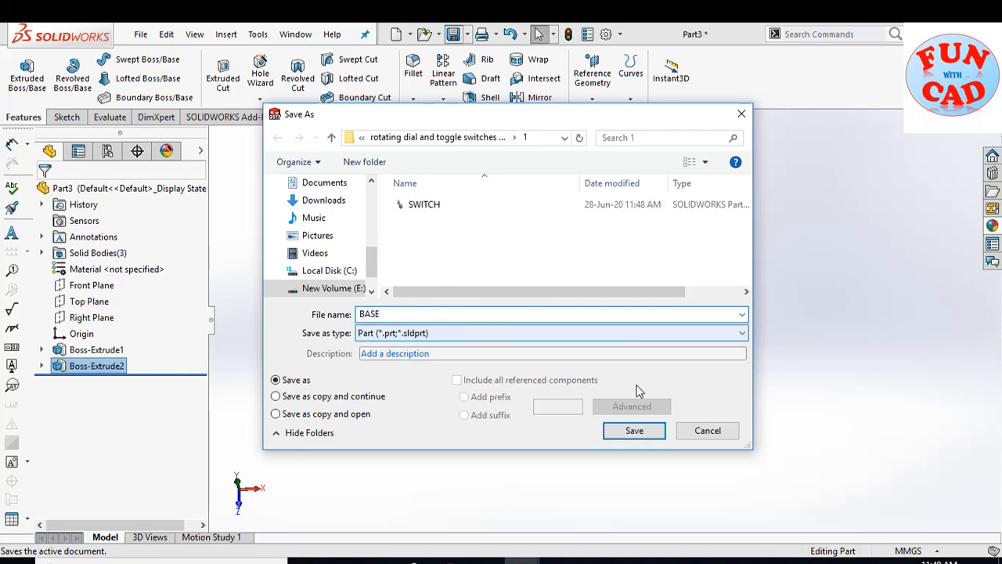
pyautogui.click(644, 431)
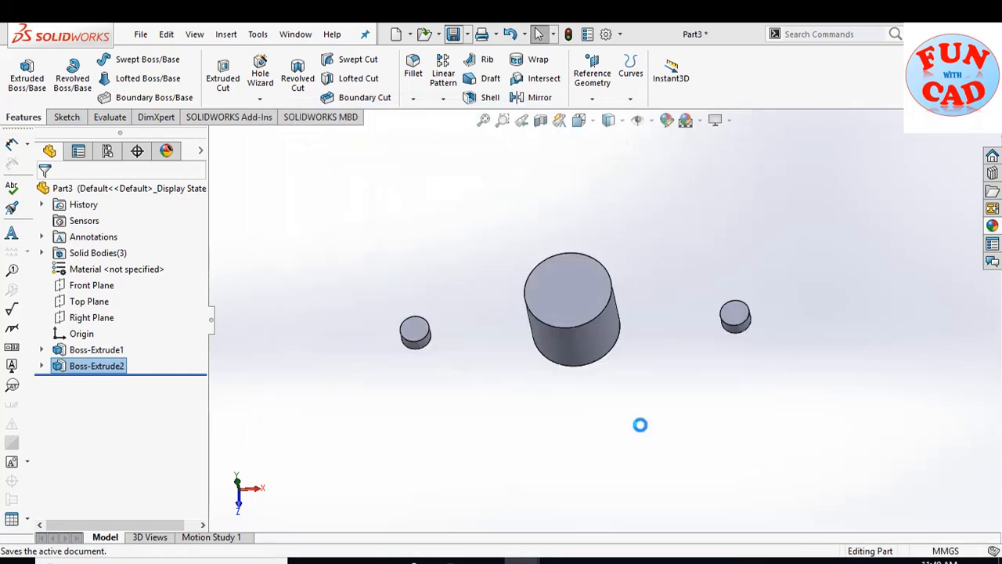
# Create another new part document and set its units to MMGS (millimeter, gram, second).
pyautogui.click(396, 35)
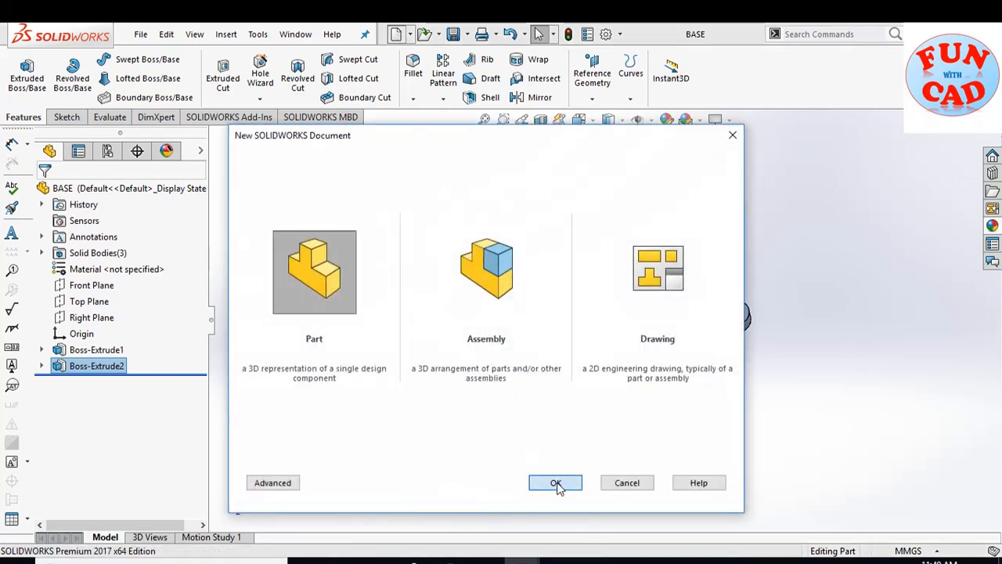
pyautogui.click(556, 483)
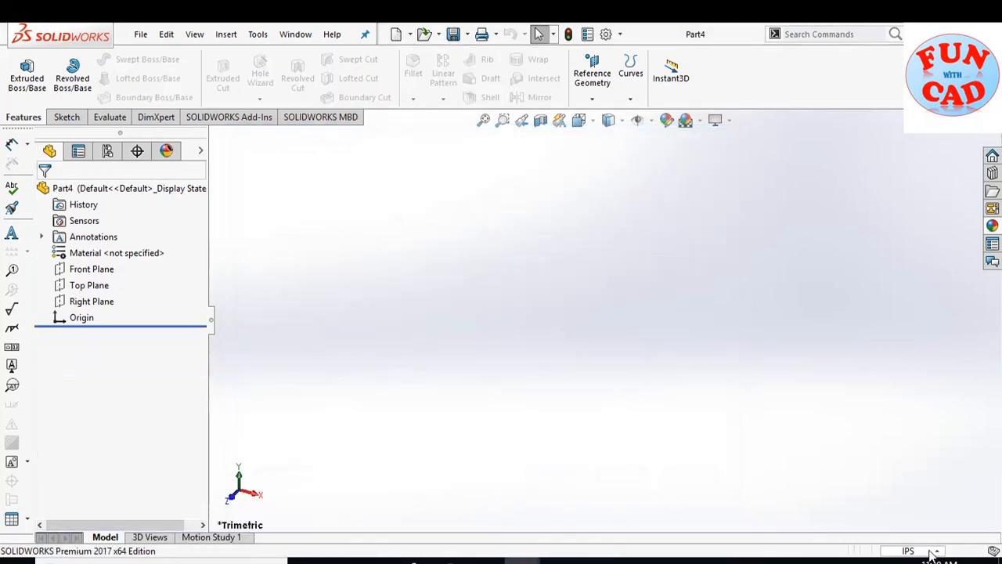
pyautogui.click(908, 550)
pyautogui.click(912, 490)
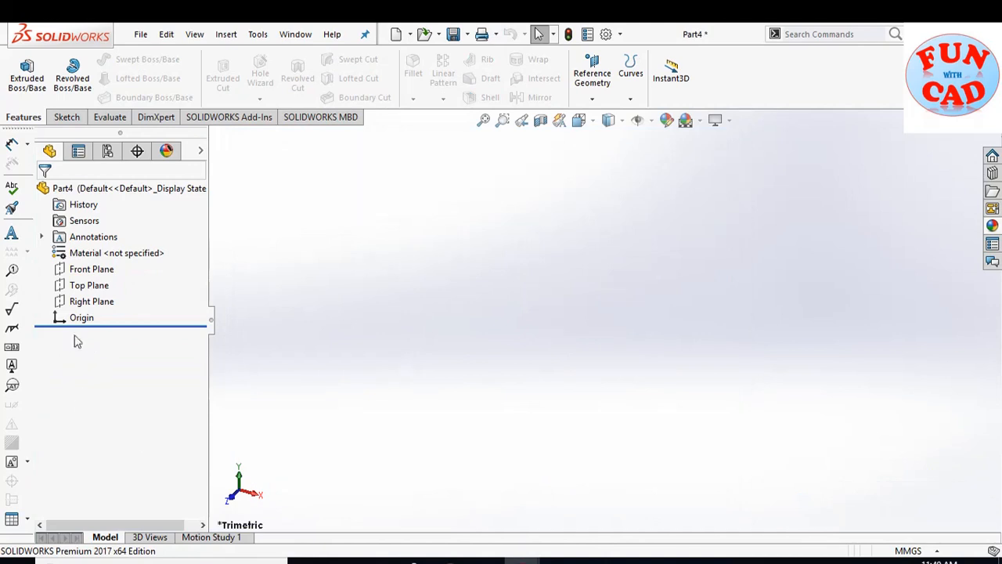
# Sketch two concentric circles about 29 mm and 178 mm in diameter on the Top Plane, centred on the origin.
pyautogui.click(89, 285)
pyautogui.click(102, 267)
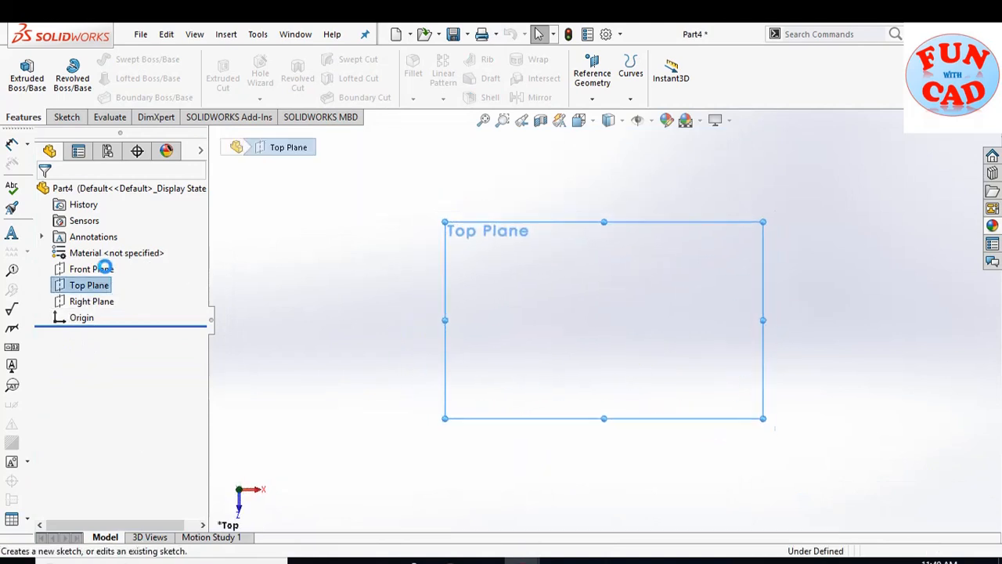
pyautogui.click(125, 60)
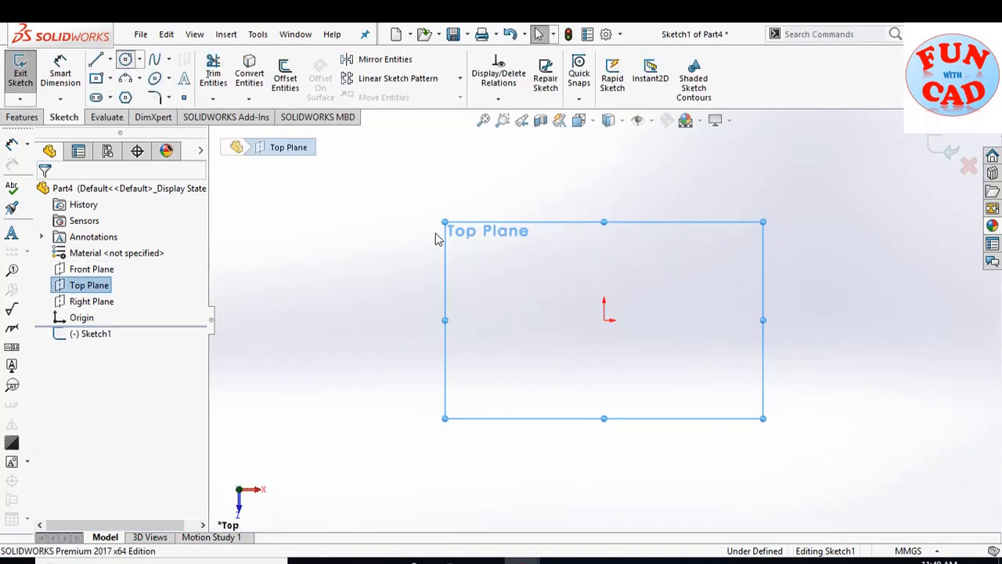
pyautogui.click(604, 320)
pyautogui.click(631, 345)
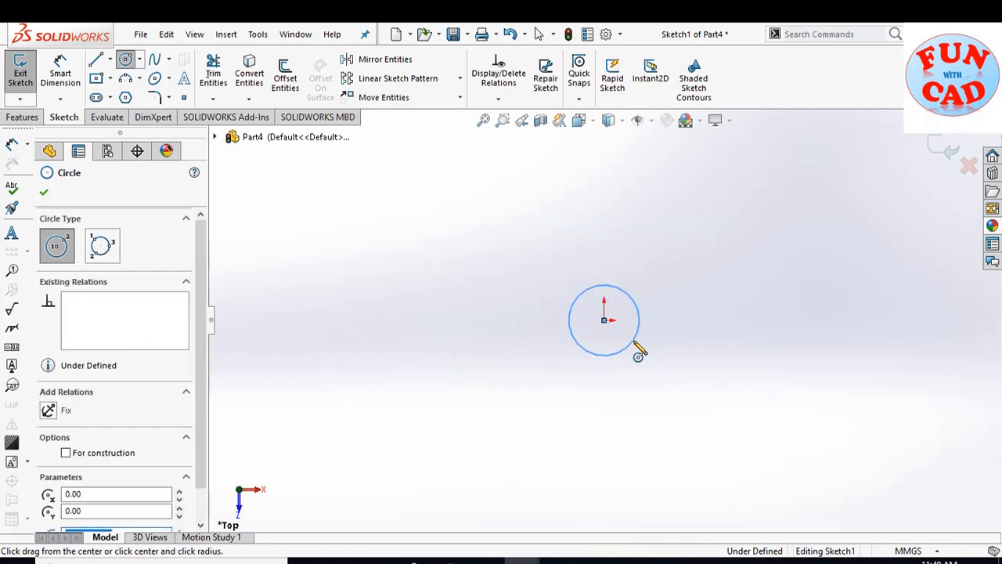
pyautogui.press('Escape')
pyautogui.click(125, 60)
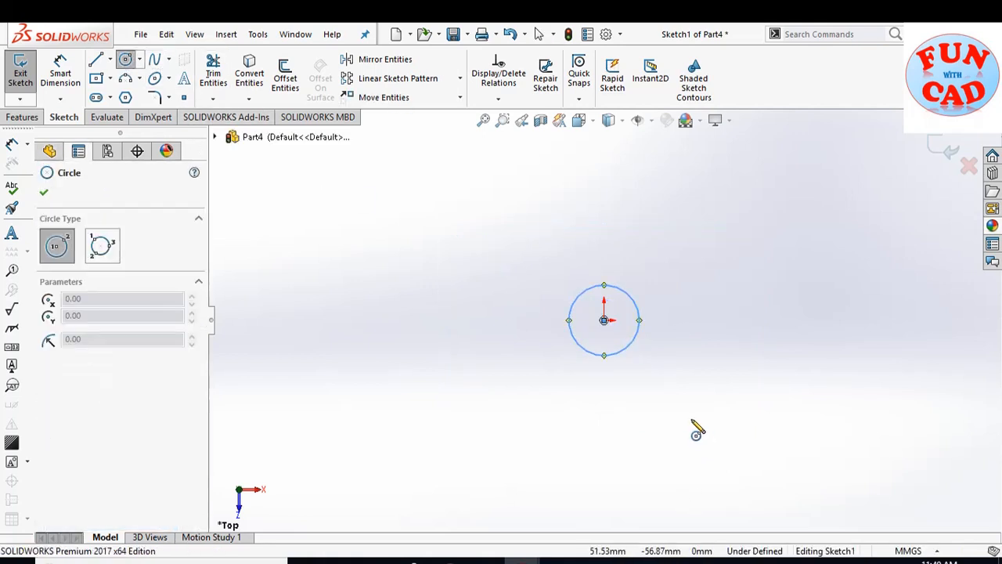
pyautogui.click(604, 320)
pyautogui.click(751, 394)
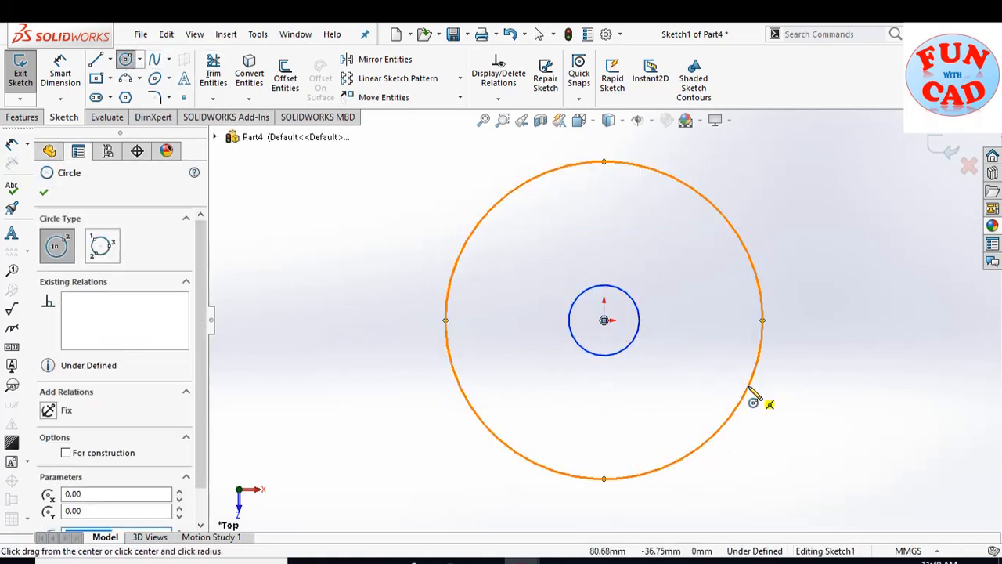
pyautogui.press('Escape')
# Dimension the outer circle's diameter as 130 mm and the inner circle's diameter as 30 mm.
pyautogui.click(60, 73)
pyautogui.click(757, 290)
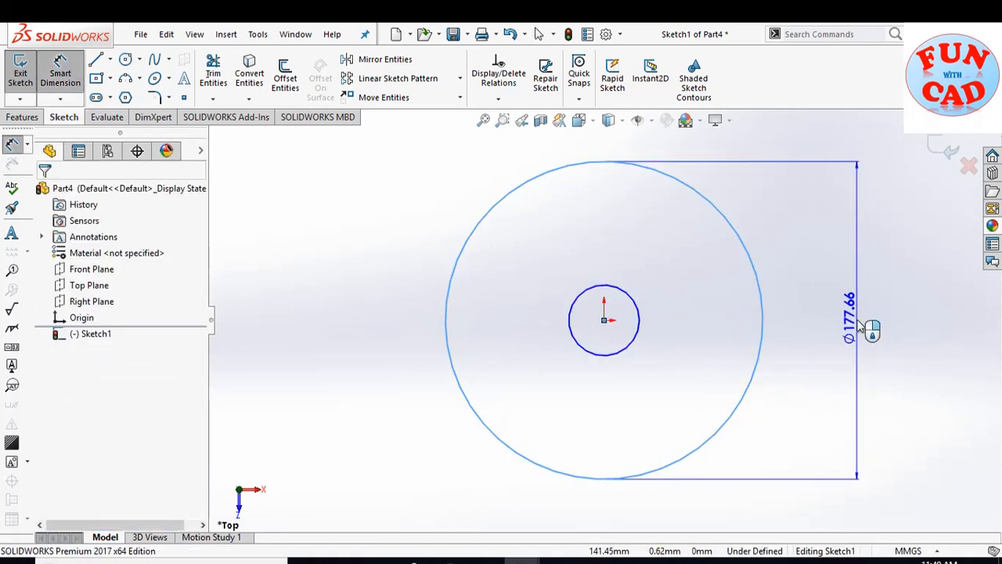
pyautogui.click(867, 328)
pyautogui.write('1')
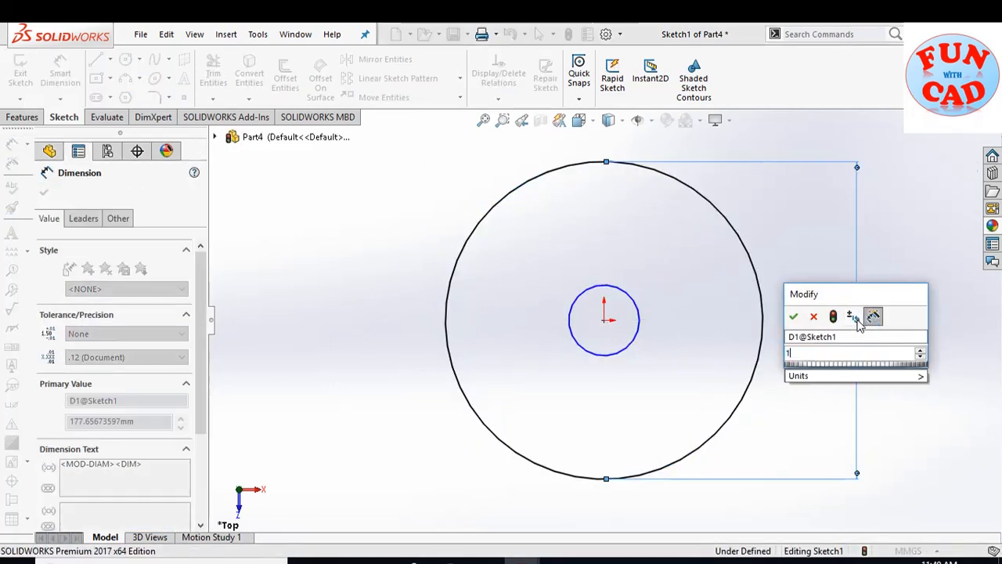
pyautogui.write('30')
pyautogui.press('Return')
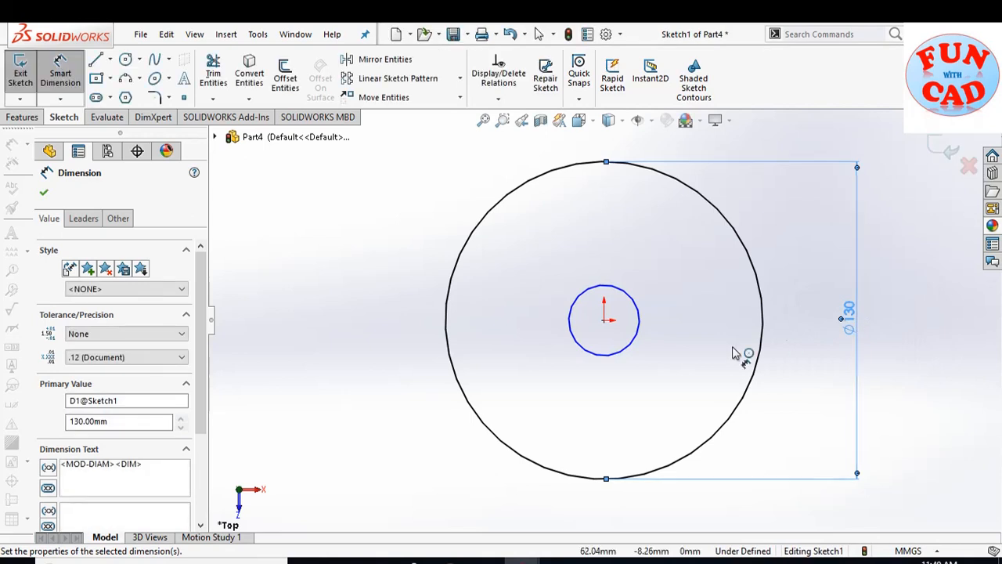
pyautogui.click(639, 332)
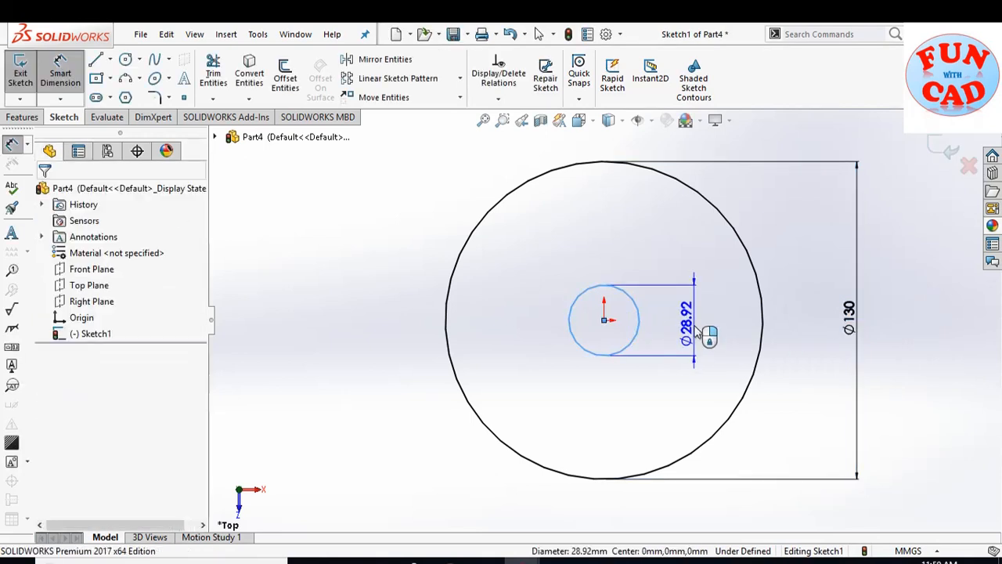
pyautogui.click(707, 335)
pyautogui.write('30')
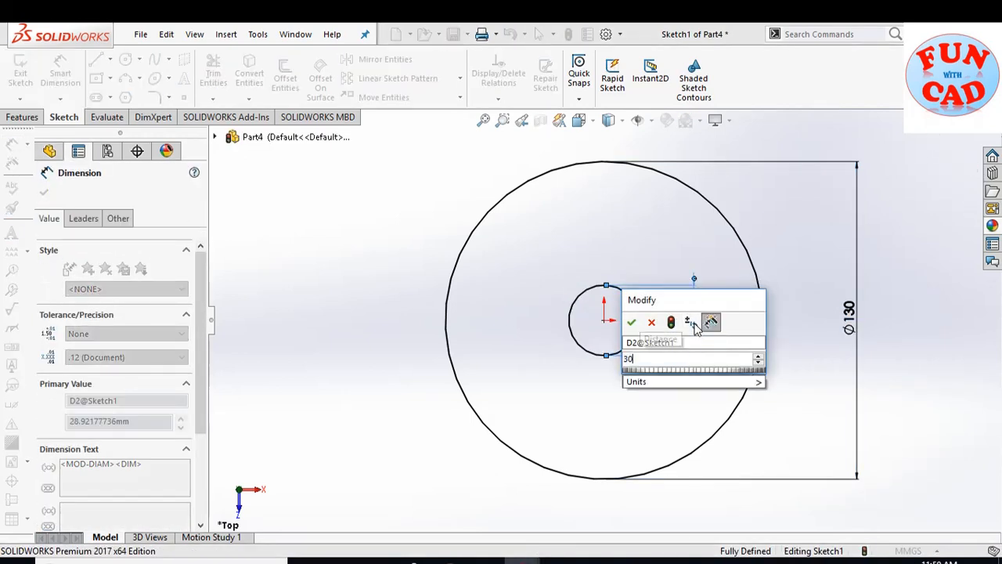
pyautogui.press('Return')
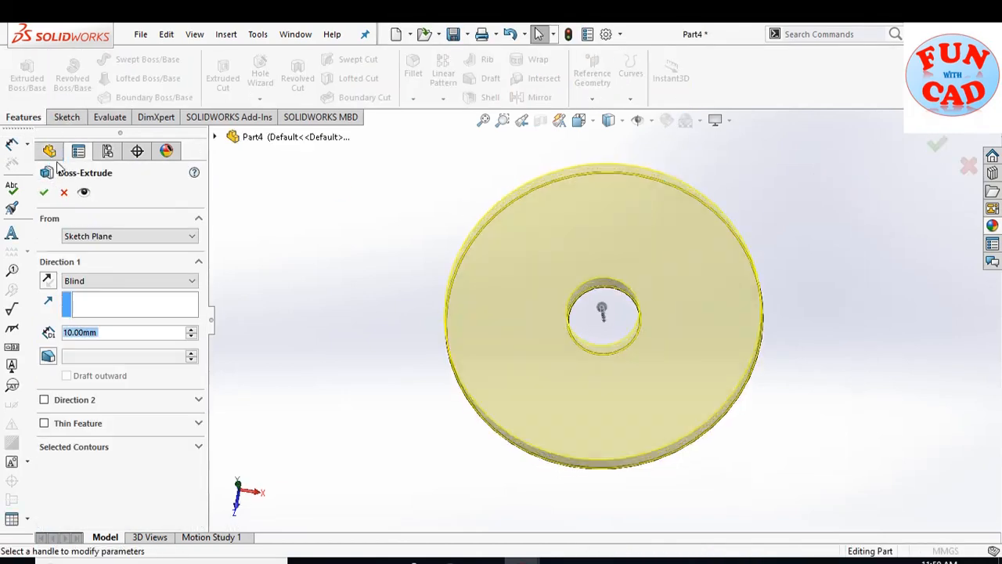
# Extrude the ring profile as a blind boss 3 mm deep.
pyautogui.write('3')
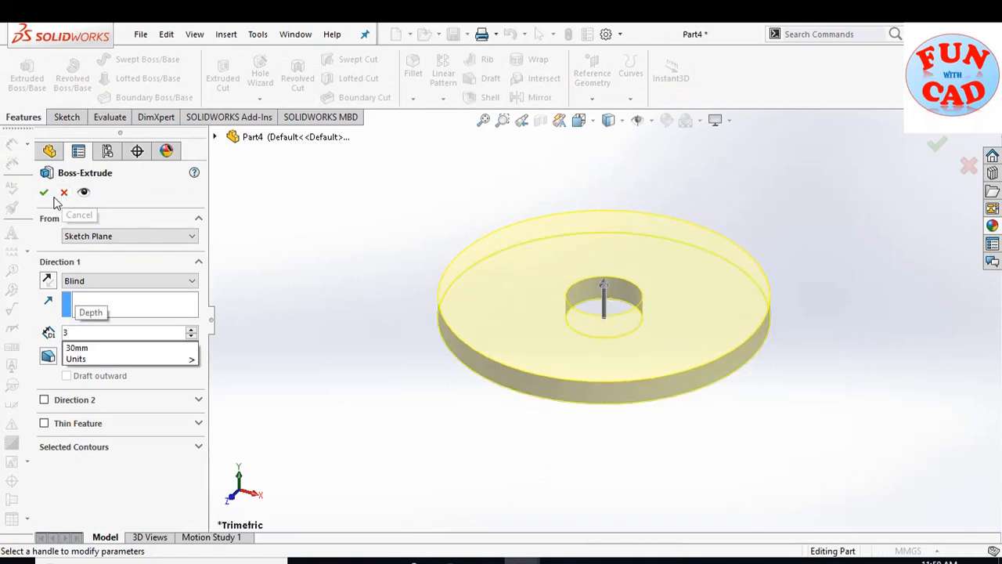
pyautogui.press('Return')
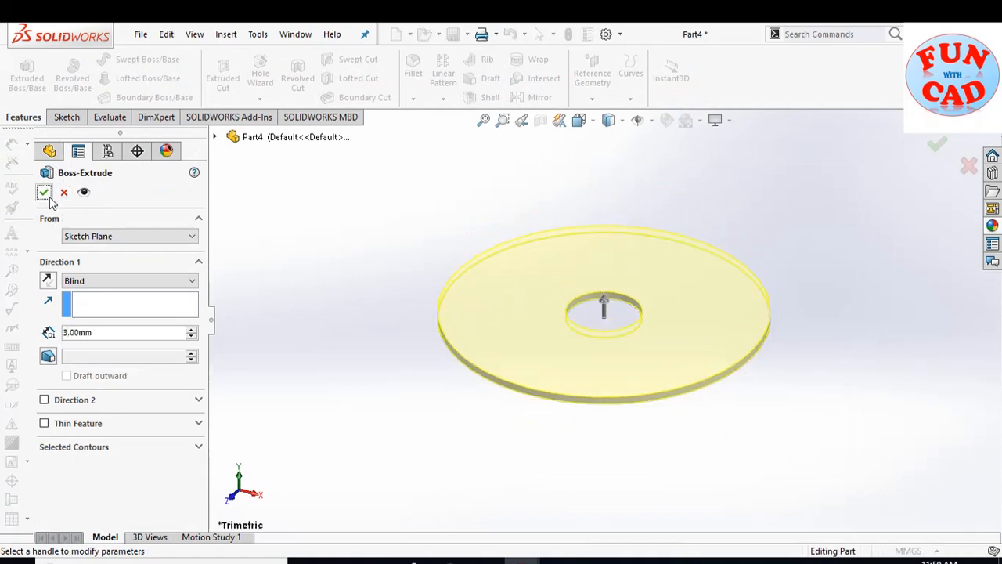
pyautogui.click(45, 193)
# Sketch two origin-centred circles on the disc's top face, one matching the hole edge and one about 41 mm in diameter around it.
pyautogui.click(240, 479)
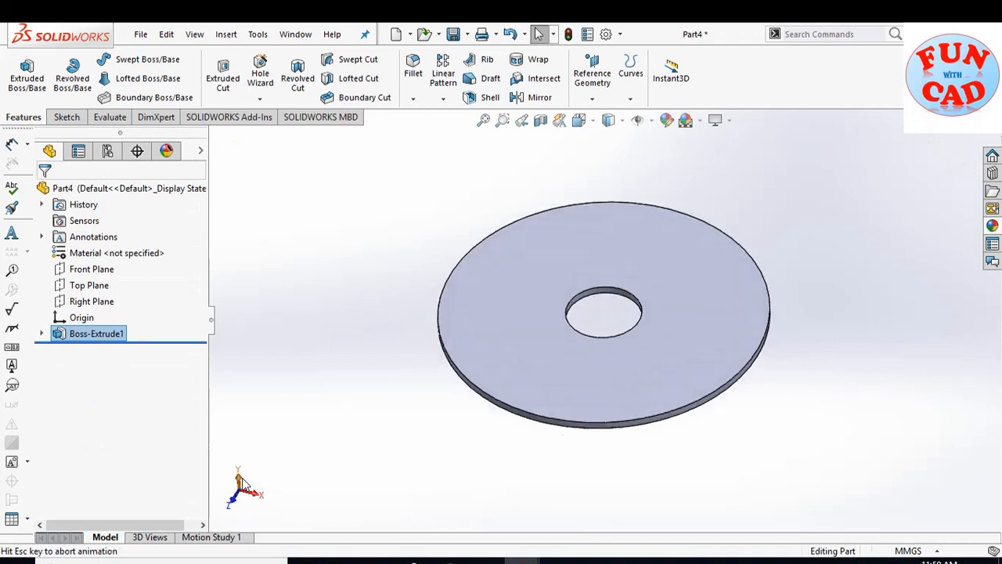
pyautogui.click(66, 117)
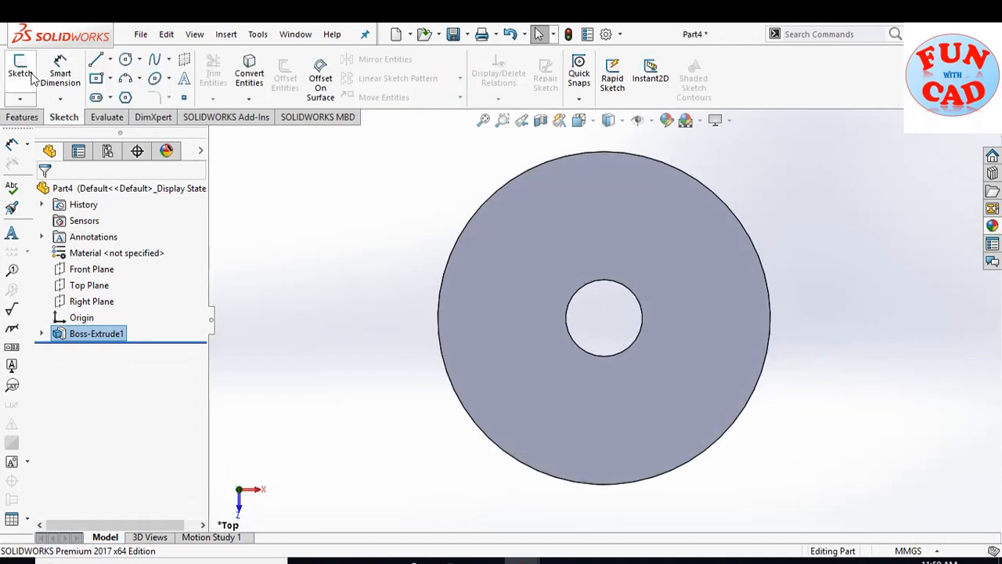
pyautogui.click(21, 70)
pyautogui.click(682, 233)
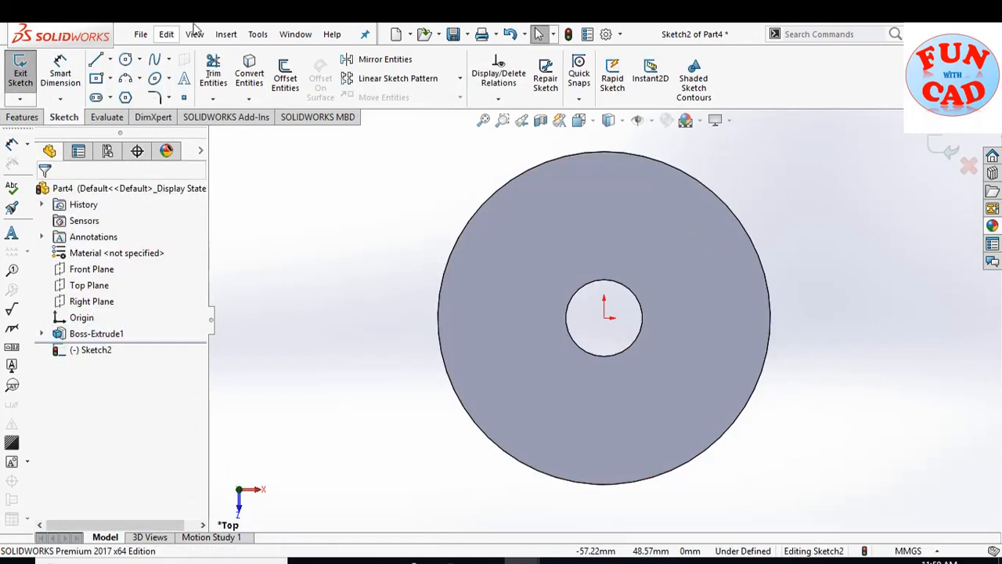
pyautogui.click(125, 60)
pyautogui.click(604, 317)
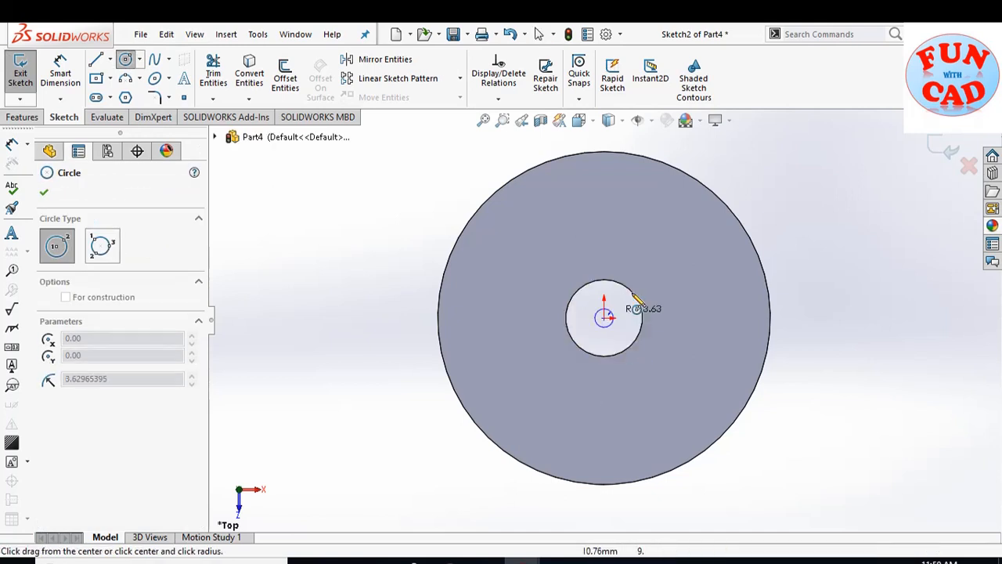
pyautogui.click(638, 301)
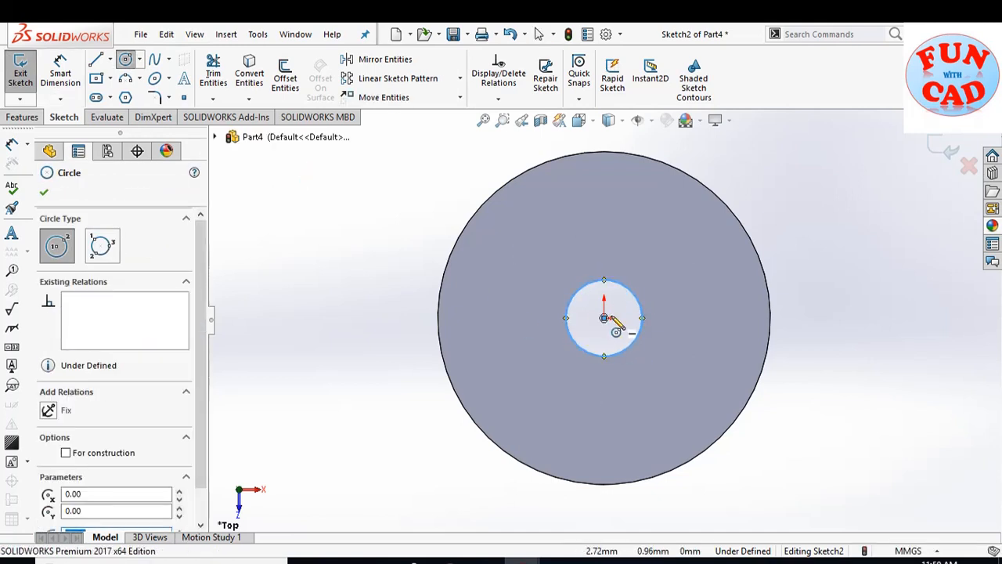
pyautogui.click(604, 317)
pyautogui.click(638, 280)
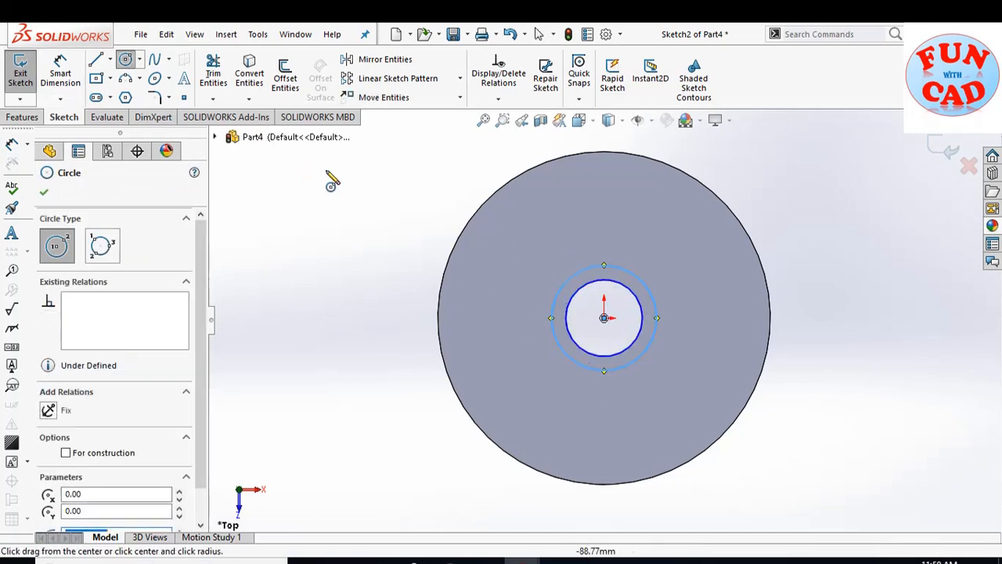
# Dimension the larger sketched circle's diameter as 40 mm and exit the sketch.
pyautogui.click(63, 76)
pyautogui.click(552, 313)
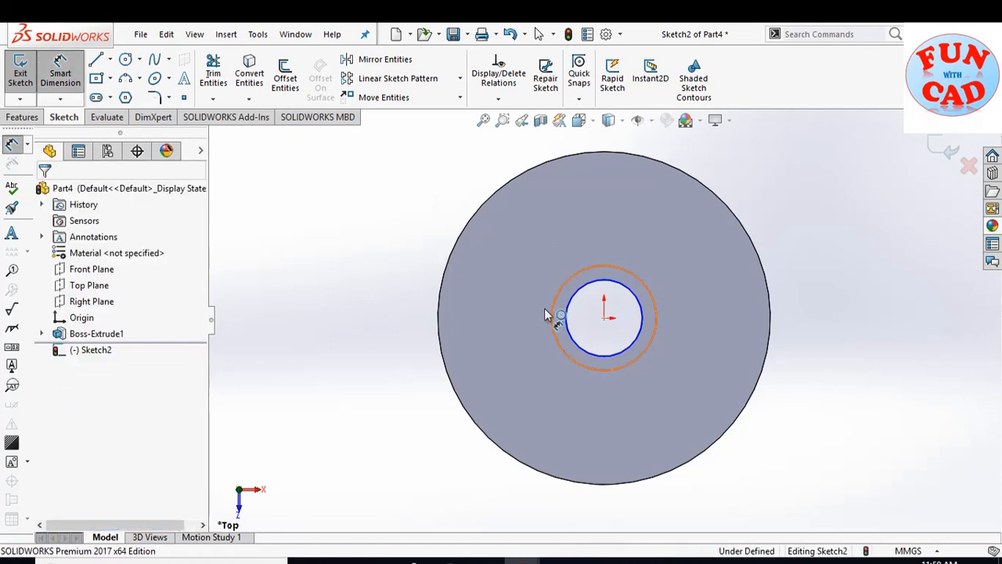
pyautogui.click(411, 311)
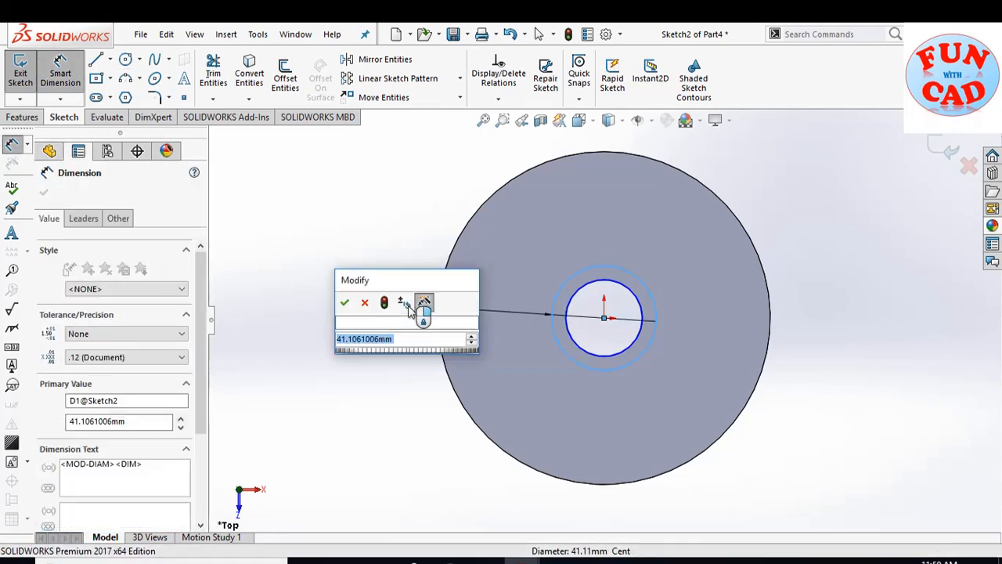
pyautogui.write('40')
pyautogui.press('Return')
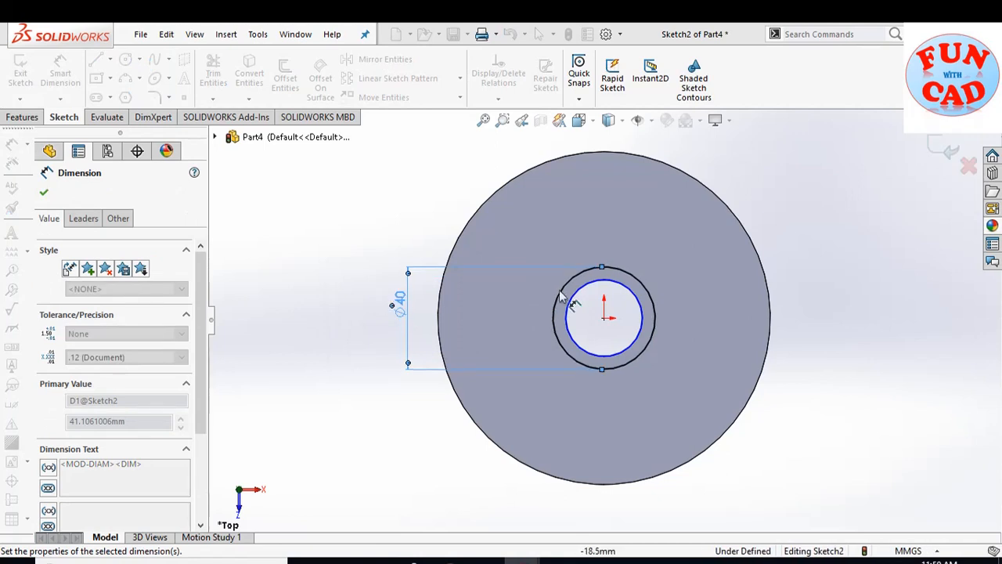
pyautogui.click(949, 153)
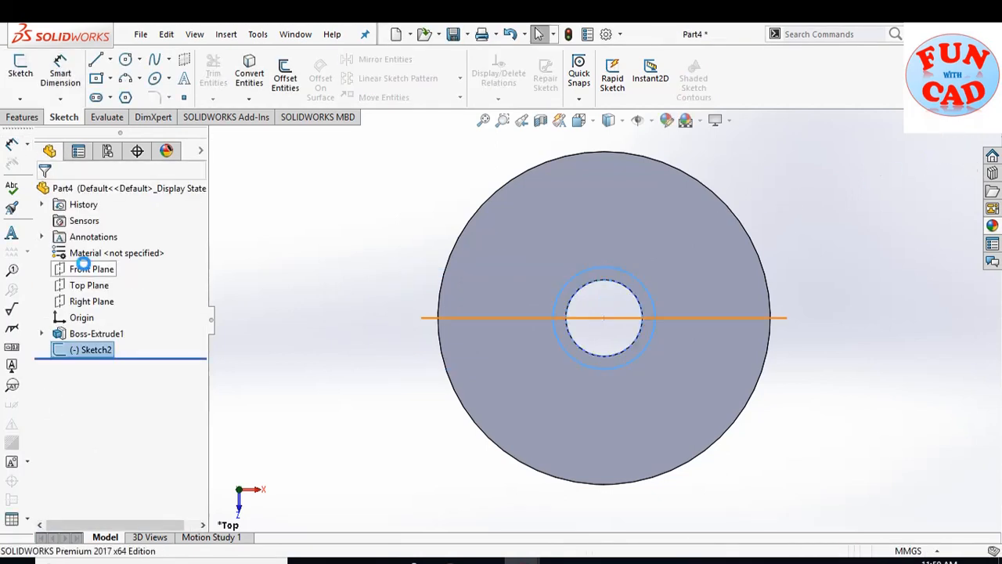
# Extrude the ring around the hole as a blind boss 10 mm deep with Merge result on.
pyautogui.click(23, 117)
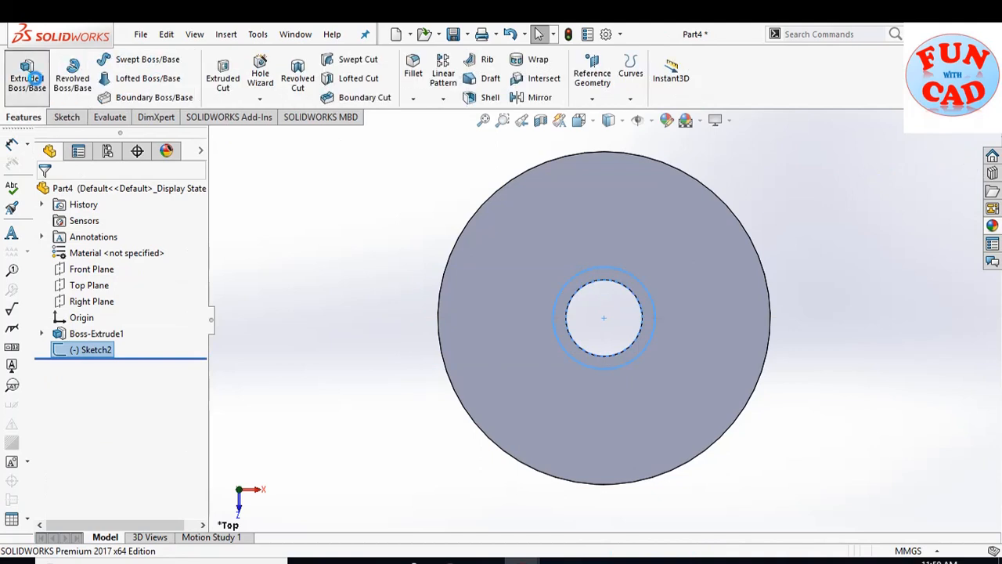
pyautogui.click(27, 91)
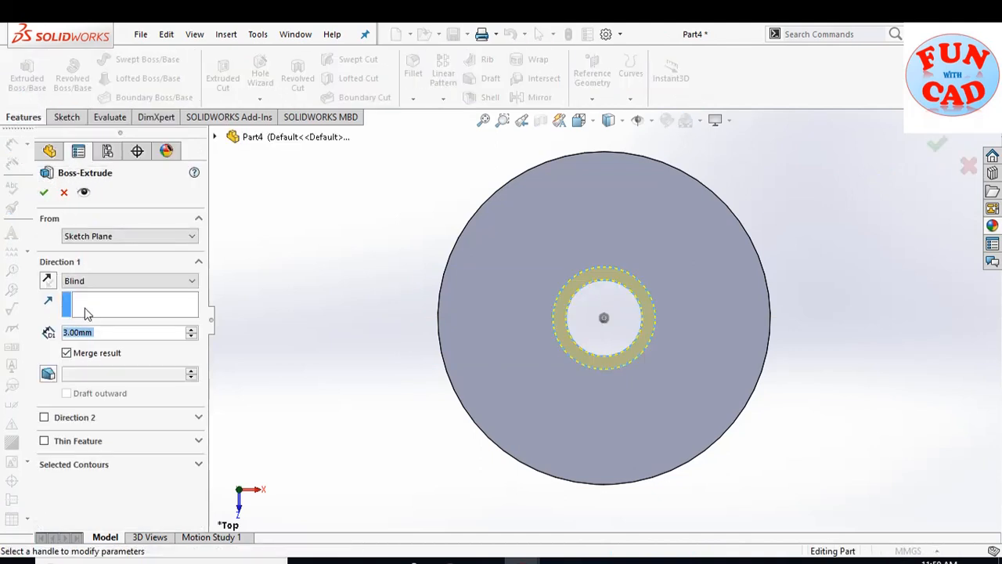
pyautogui.write('10')
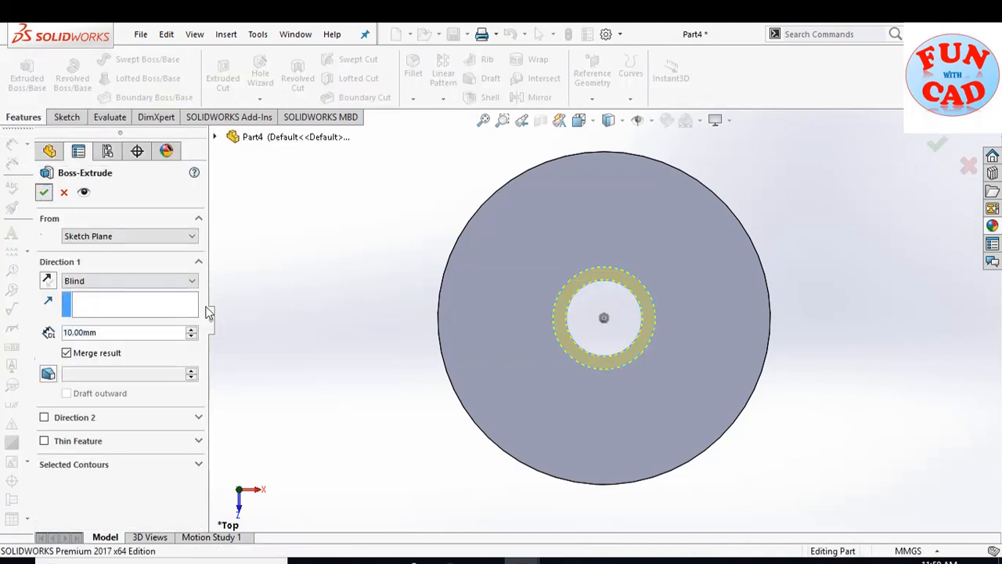
pyautogui.press('Return')
# Save the part under the file name DIAL in the same folder as BASE and SWITCH.
pyautogui.moveTo(322, 362); pyautogui.dragTo(535, 269, button='middle')
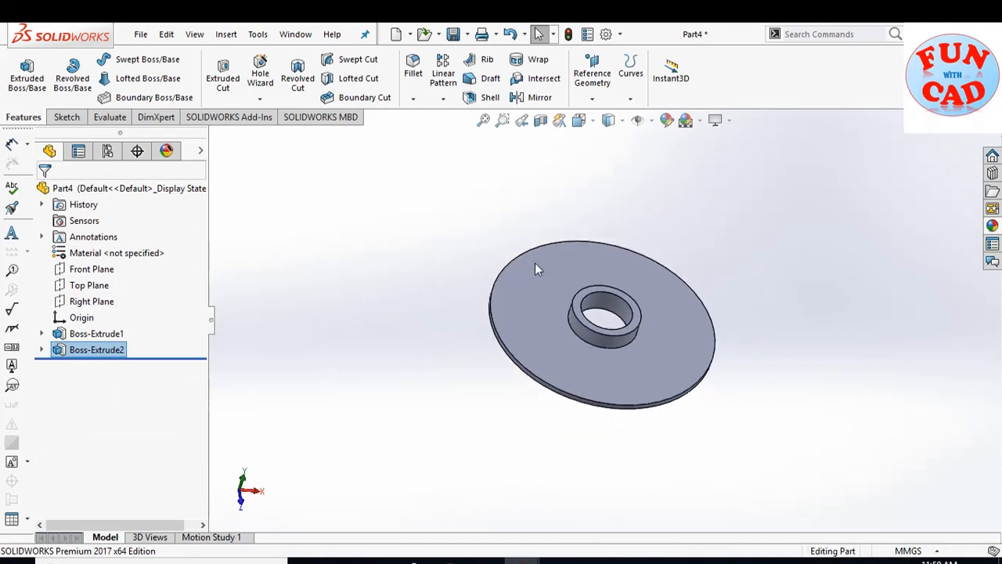
pyautogui.scroll(-3, 535, 269)
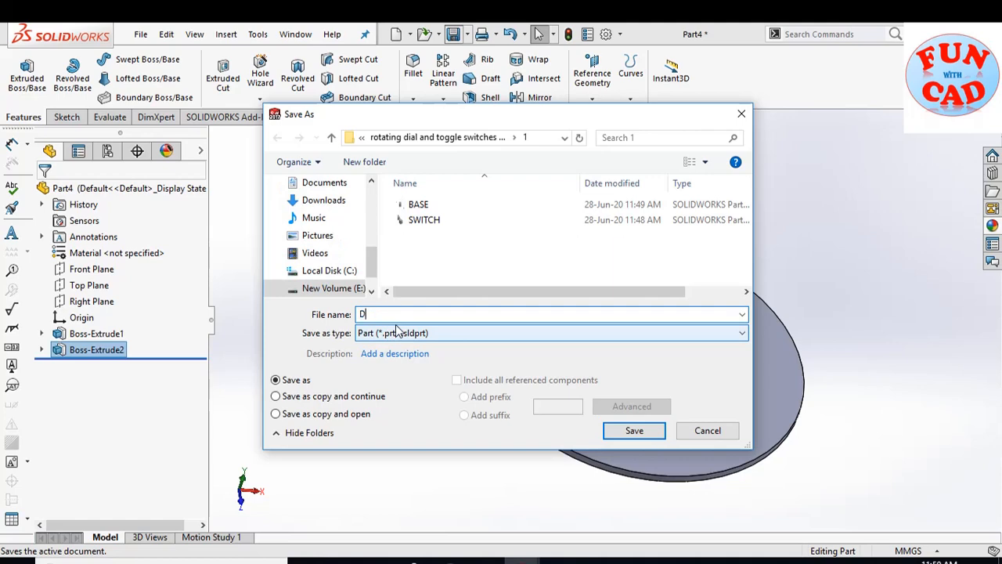
pyautogui.click(635, 434)
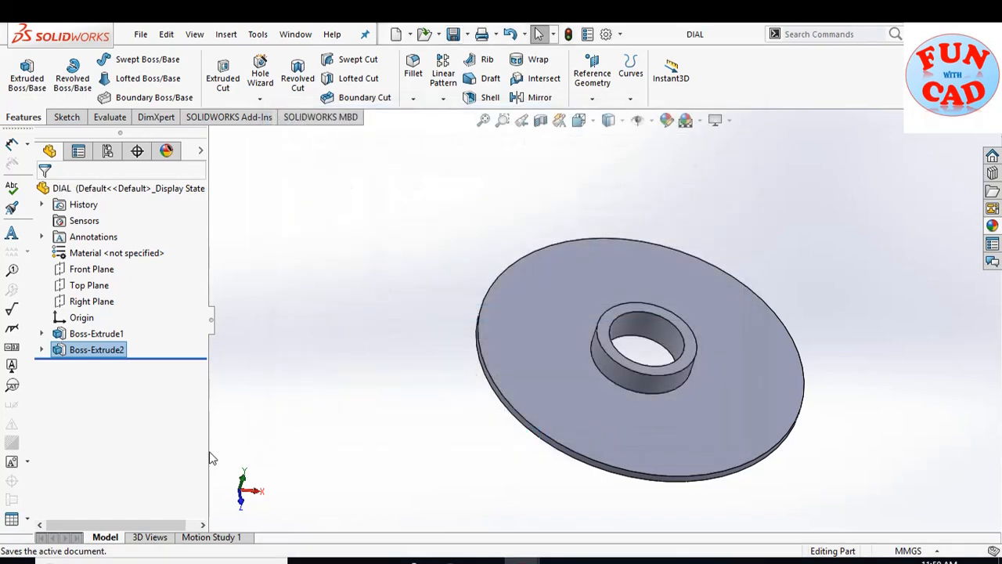
# Start a sketch on the disc's top face and draw a horizontal centerline about 52 mm long from the origin in the positive X direction.
pyautogui.hotkey('ctrl', '5')
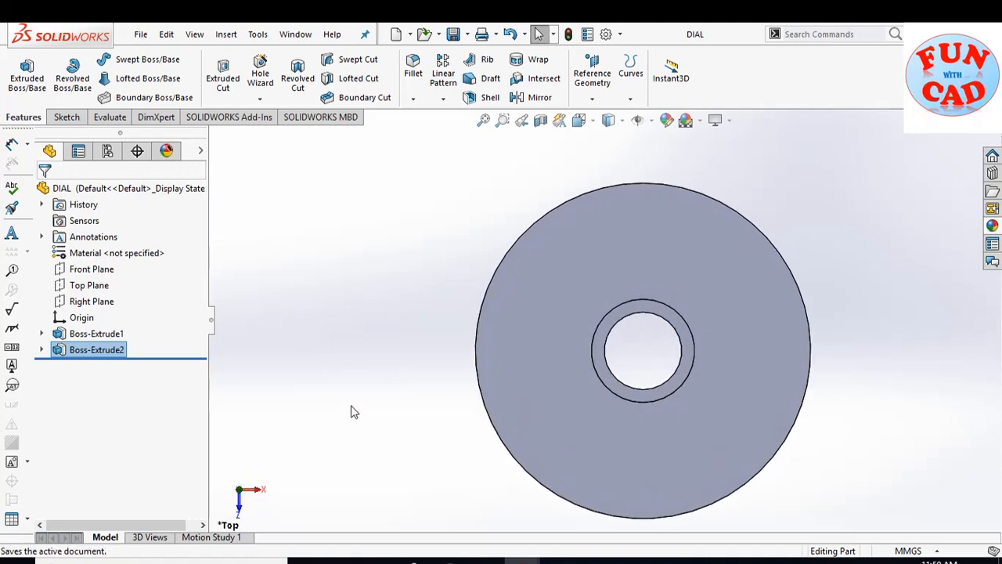
pyautogui.click(68, 117)
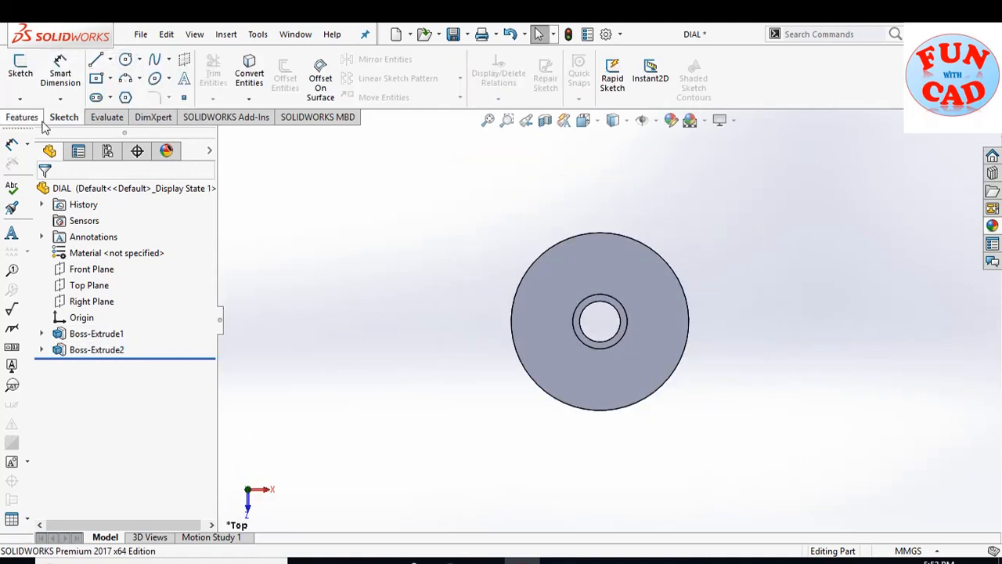
pyautogui.click(20, 91)
pyautogui.click(551, 287)
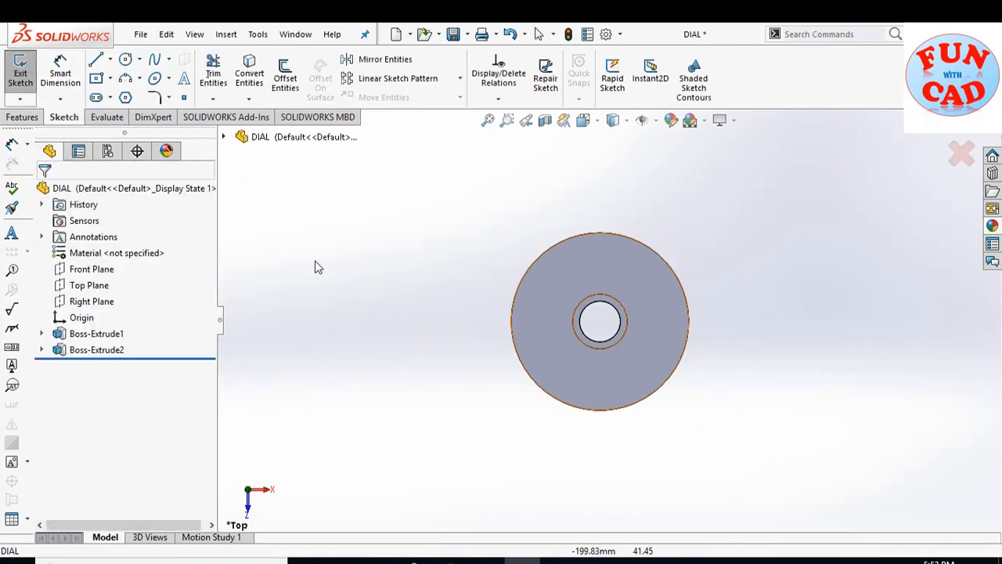
pyautogui.click(109, 65)
pyautogui.click(137, 94)
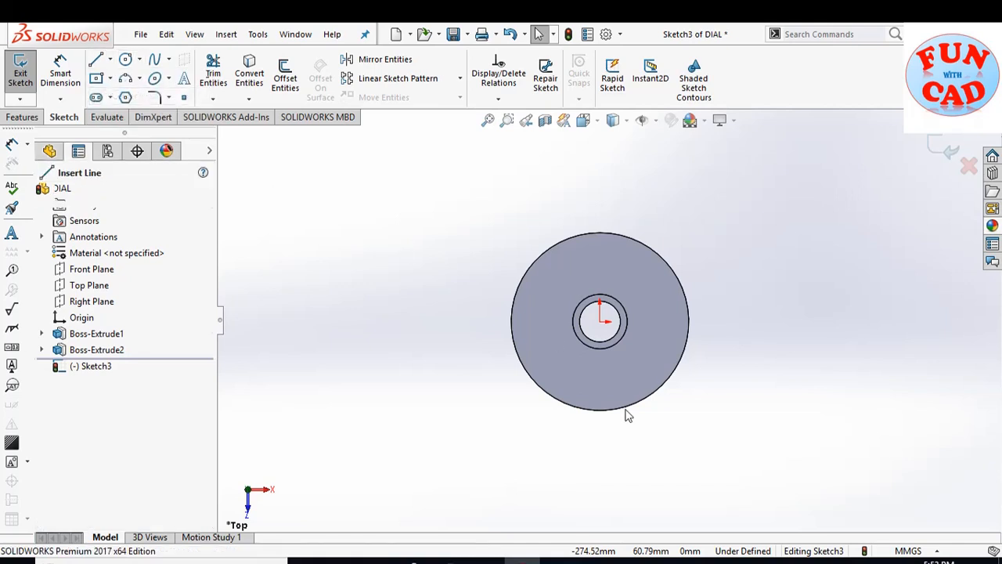
pyautogui.click(599, 321)
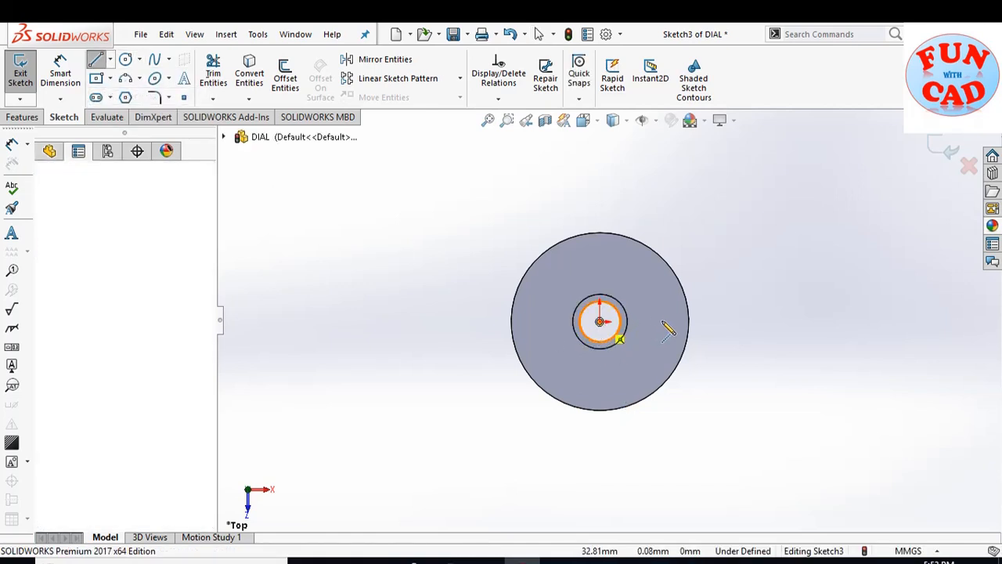
pyautogui.click(673, 321)
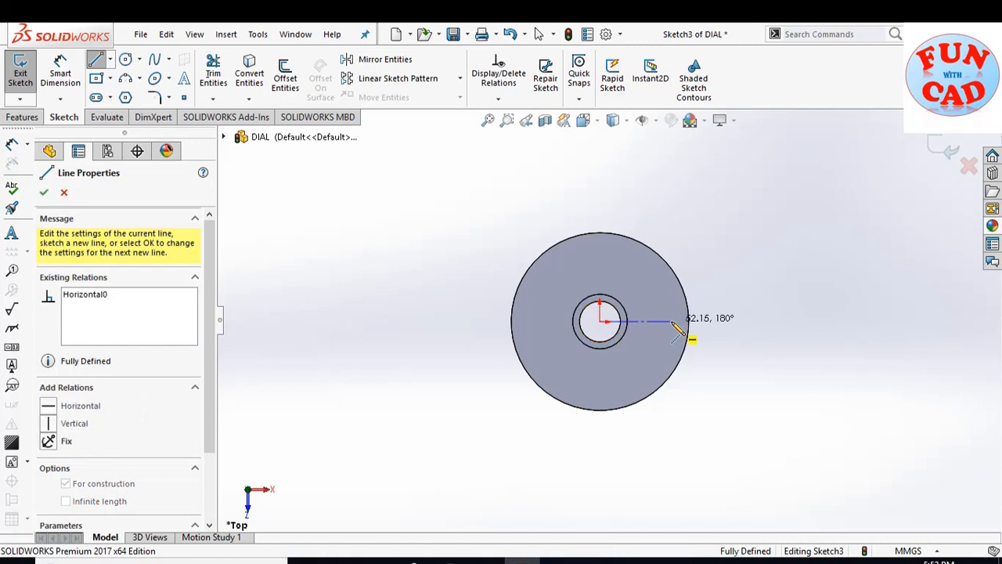
# Sketch a circle of about 2.4 mm radius centered on the horizontal centerline, about 31 mm from the origin.
pyautogui.scroll(-4, 673, 322)
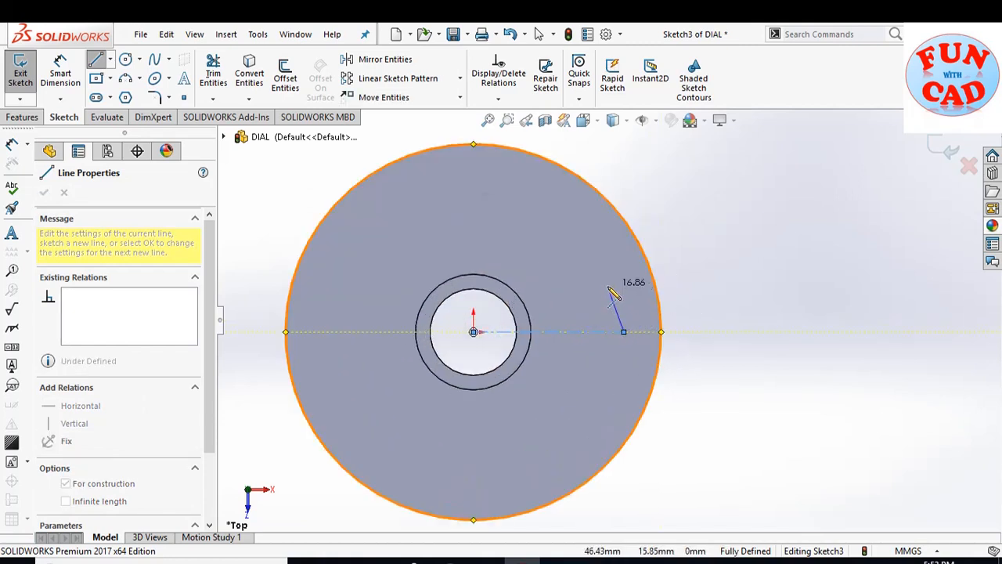
pyautogui.press('Escape')
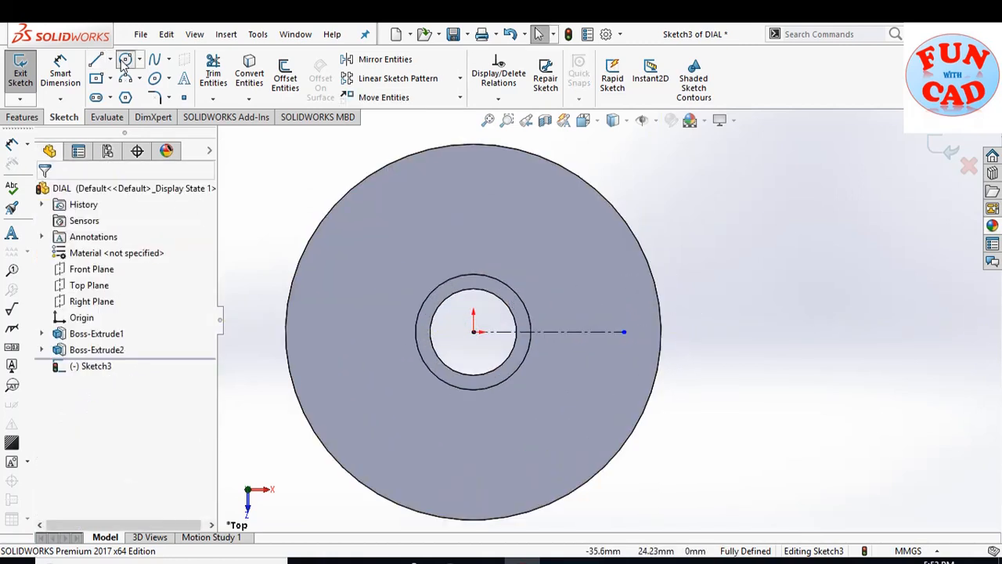
pyautogui.click(123, 62)
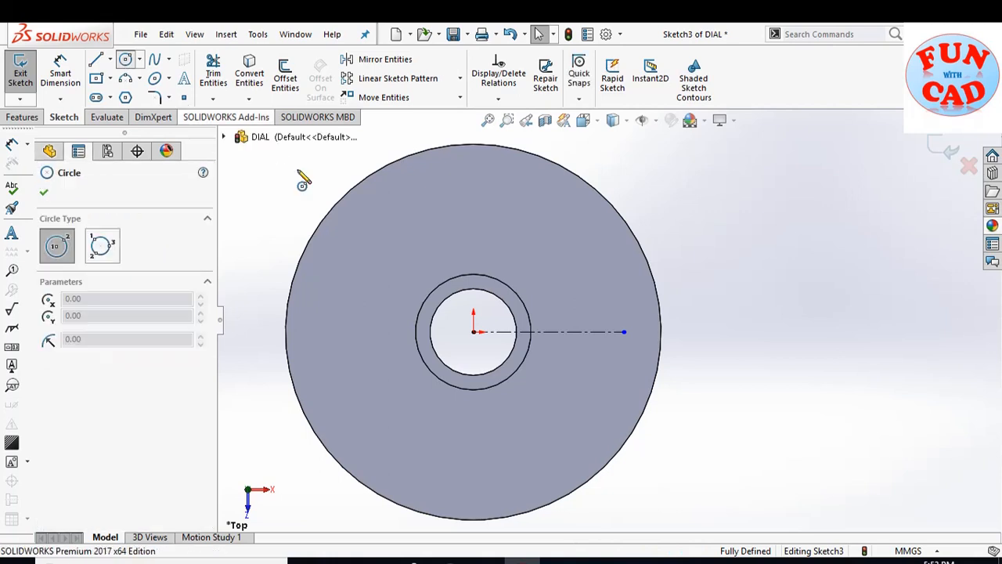
pyautogui.click(564, 332)
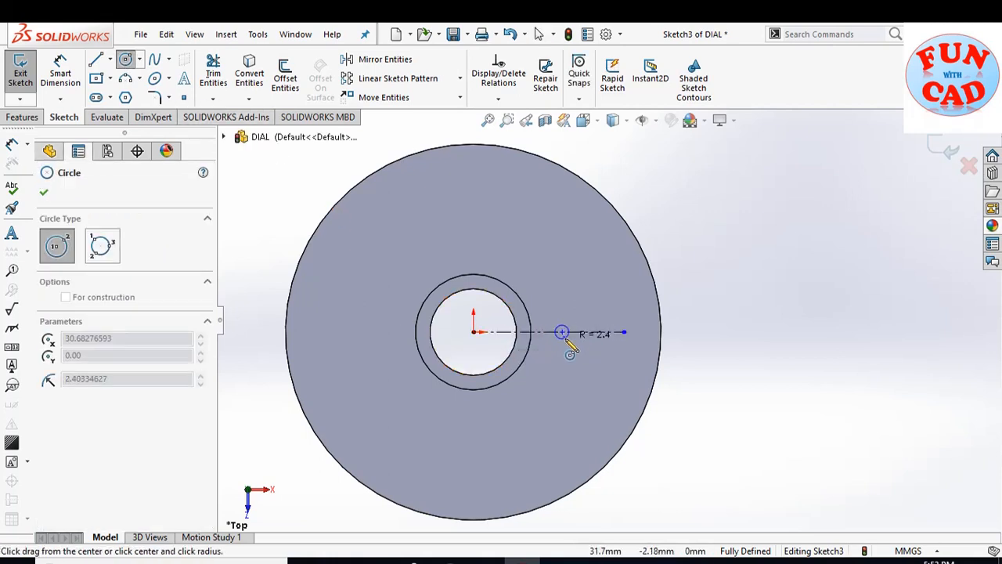
pyautogui.click(569, 343)
pyautogui.press('Escape')
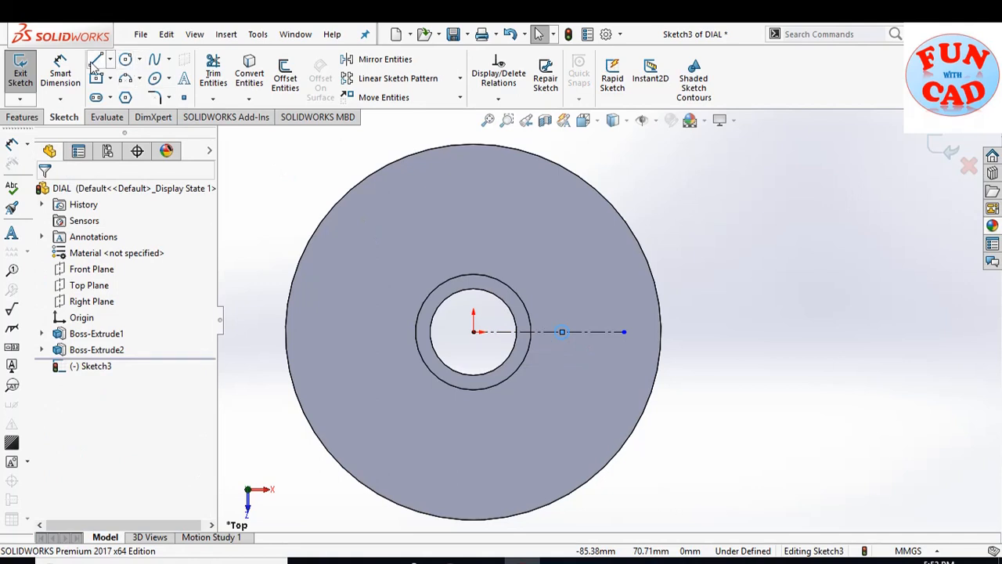
# Draw a vertical centerline about 14 mm long downward from the outer end of the horizontal centerline.
pyautogui.click(111, 61)
pyautogui.click(132, 94)
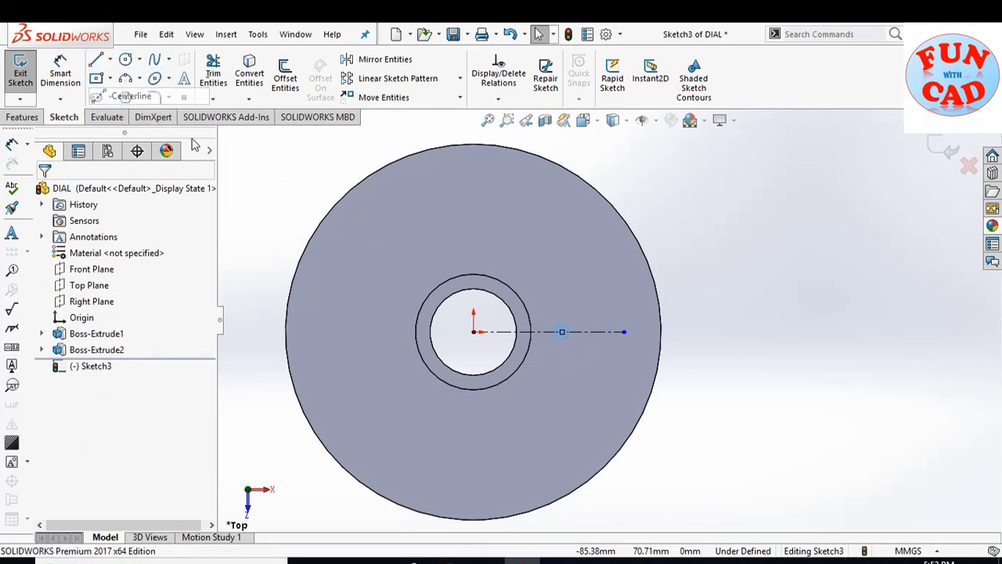
pyautogui.click(624, 332)
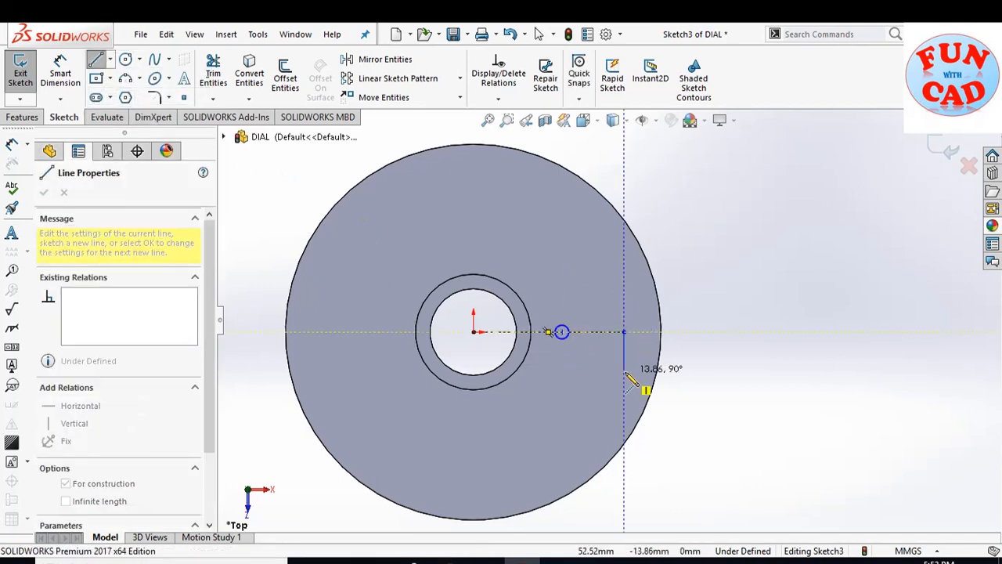
pyautogui.click(624, 371)
pyautogui.press('Escape')
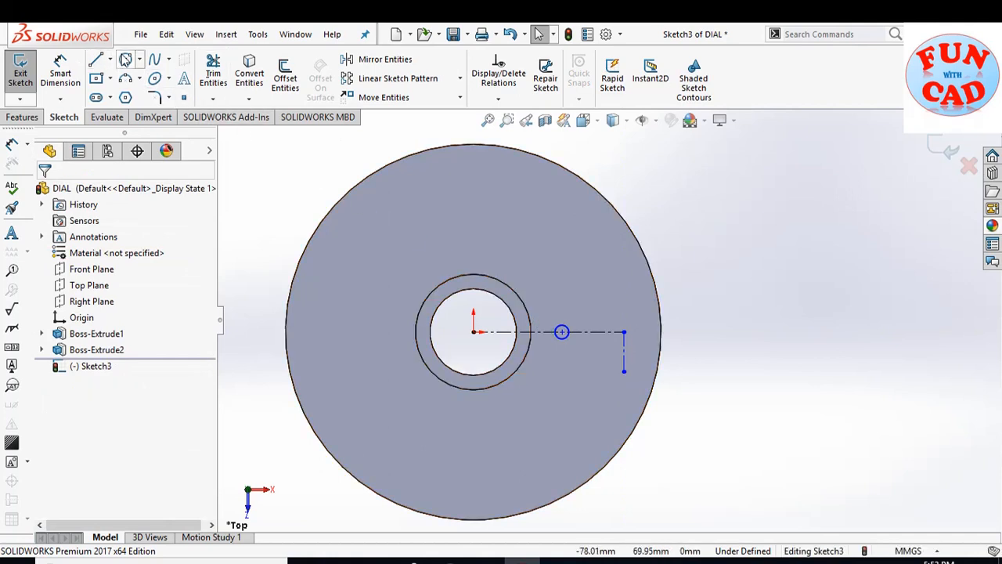
# Sketch a circle about 9.9 mm in diameter centered on the lower end of the vertical centerline.
pyautogui.click(125, 61)
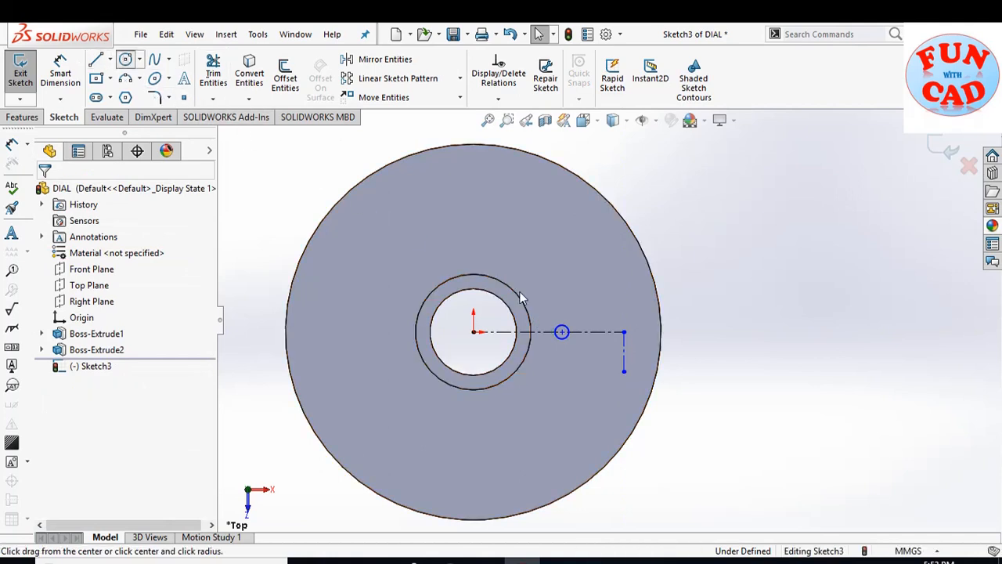
pyautogui.click(623, 370)
pyautogui.press('Escape')
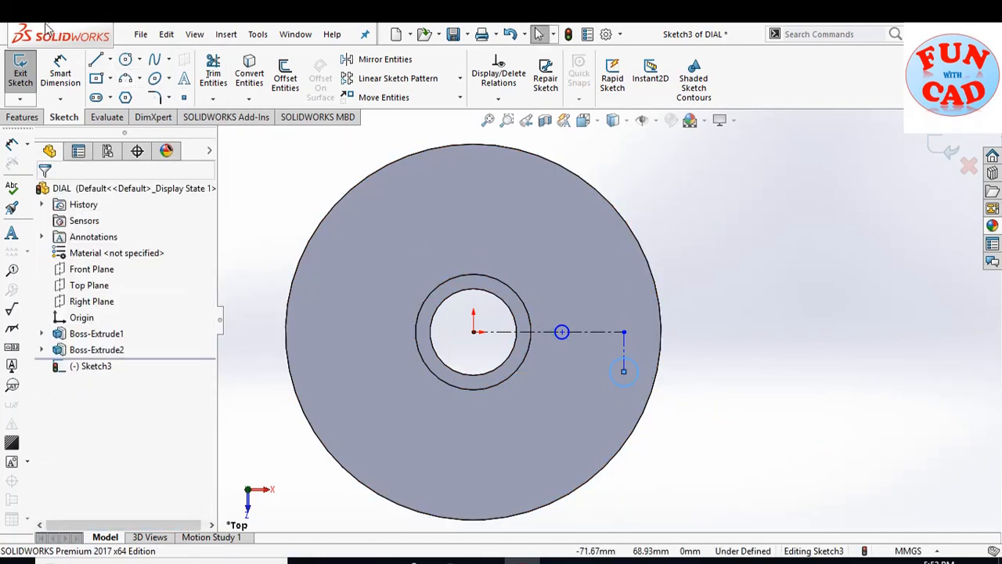
# Dimension the diameters of both small circles, at the vertical centerline's end and on the horizontal centerline, as 6 mm.
pyautogui.click(51, 84)
pyautogui.click(628, 359)
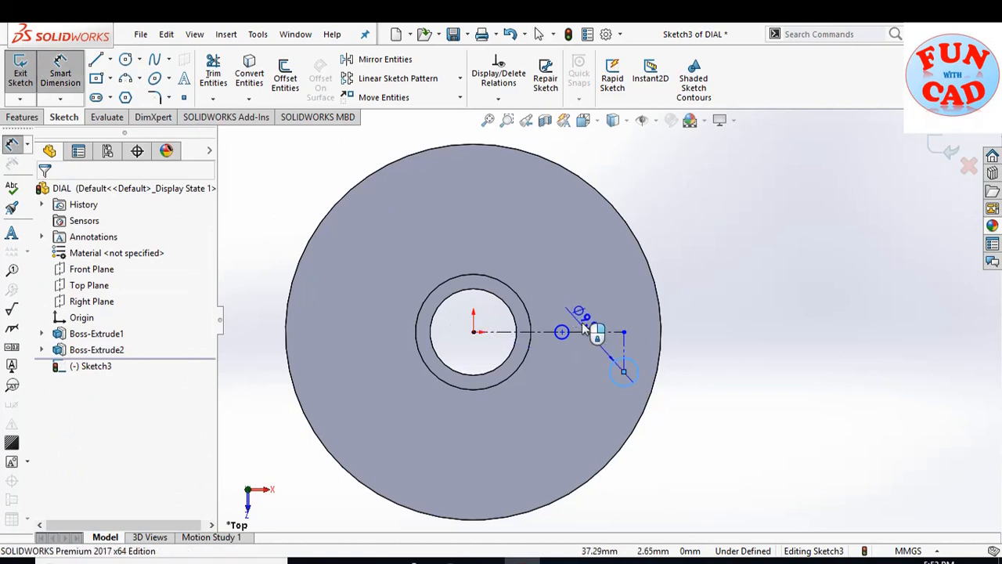
pyautogui.click(718, 378)
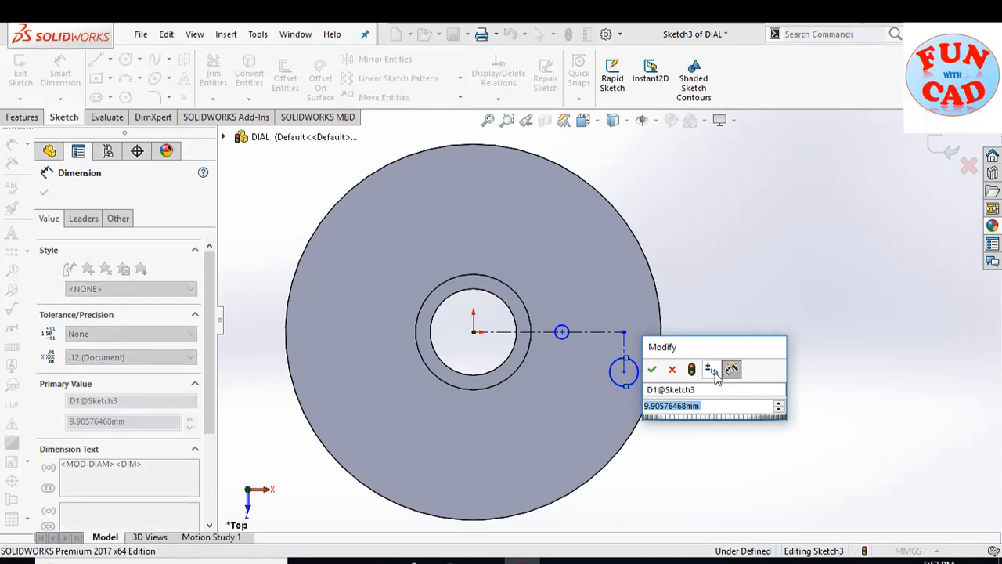
pyautogui.write('6')
pyautogui.click(652, 370)
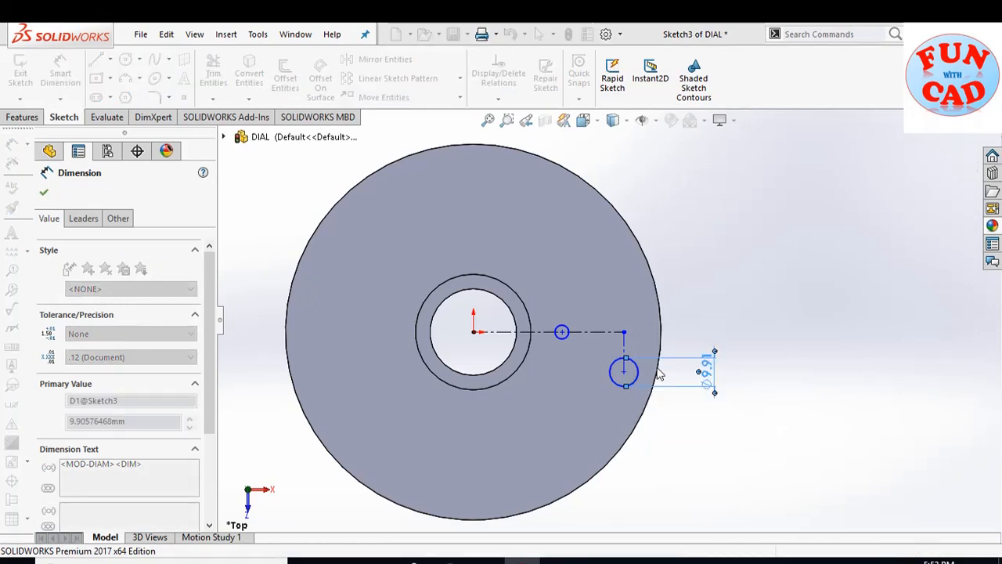
pyautogui.click(567, 337)
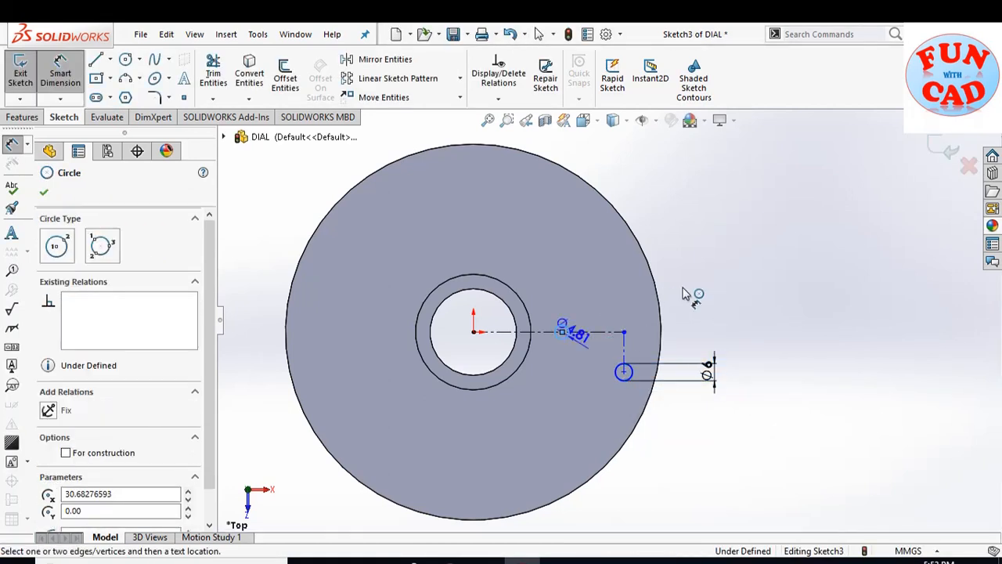
pyautogui.click(716, 295)
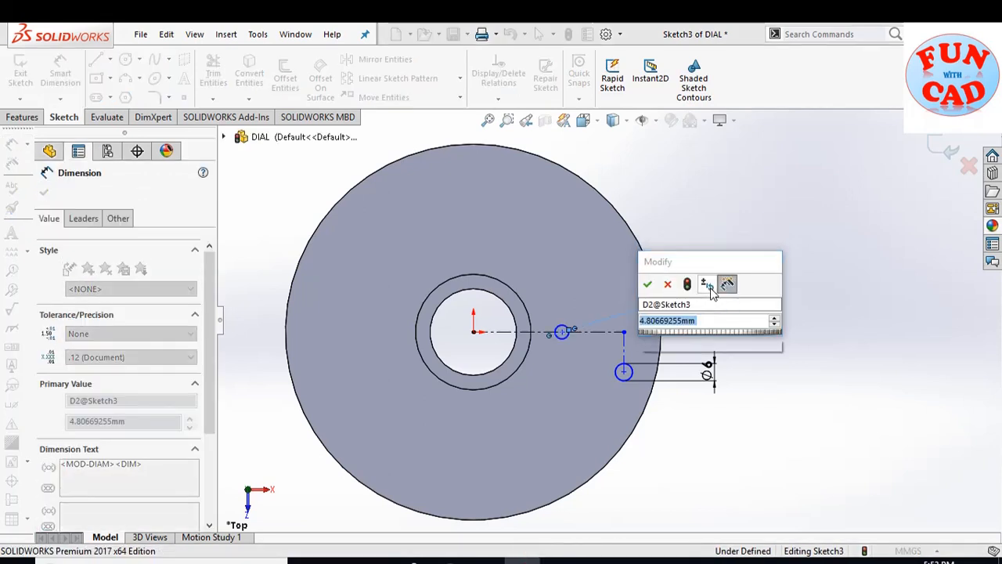
pyautogui.write('6')
pyautogui.press('Return')
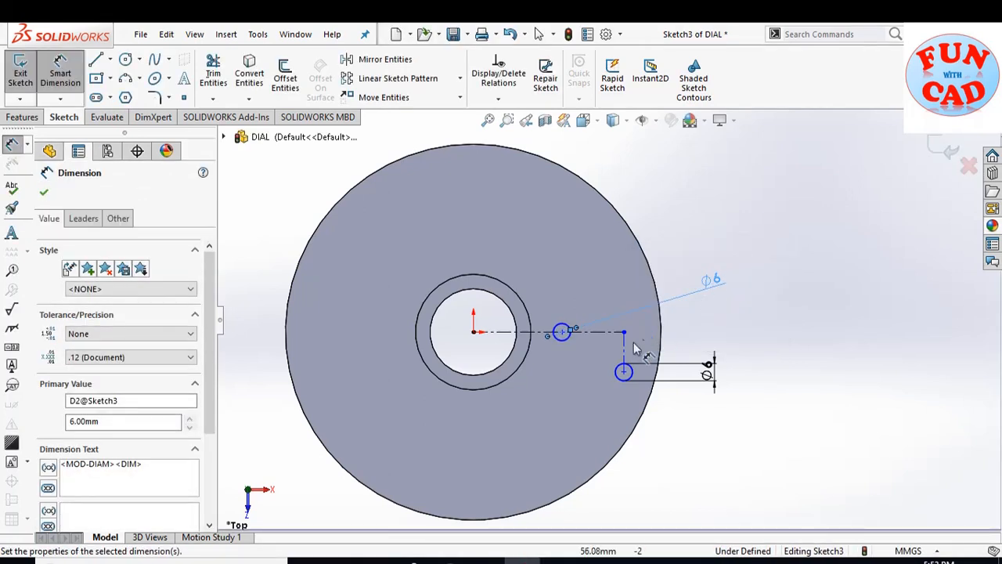
# Dimension the vertical centerline's length and the distance from its upper end to the circle on the horizontal centerline as 10 mm each.
pyautogui.click(626, 352)
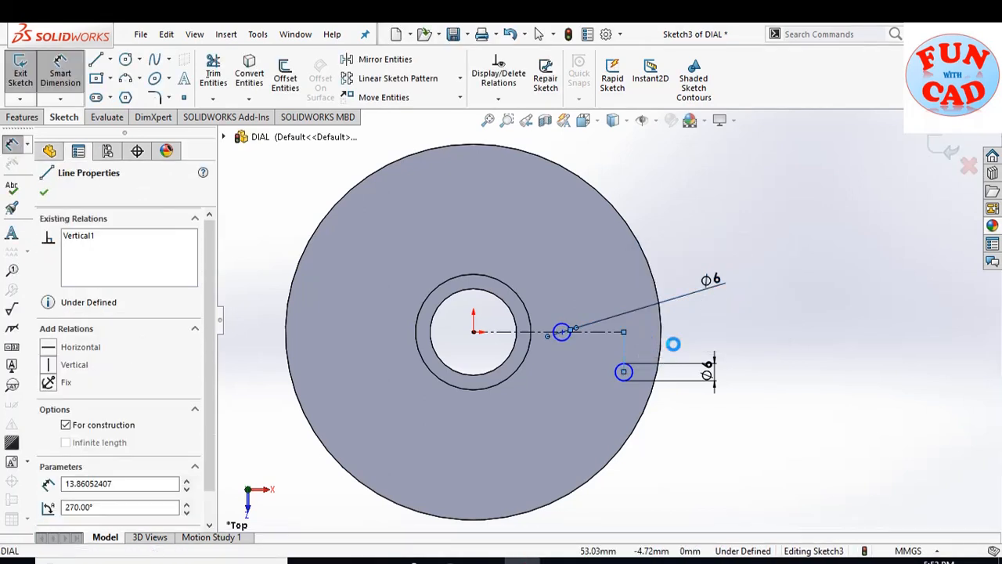
pyautogui.click(679, 349)
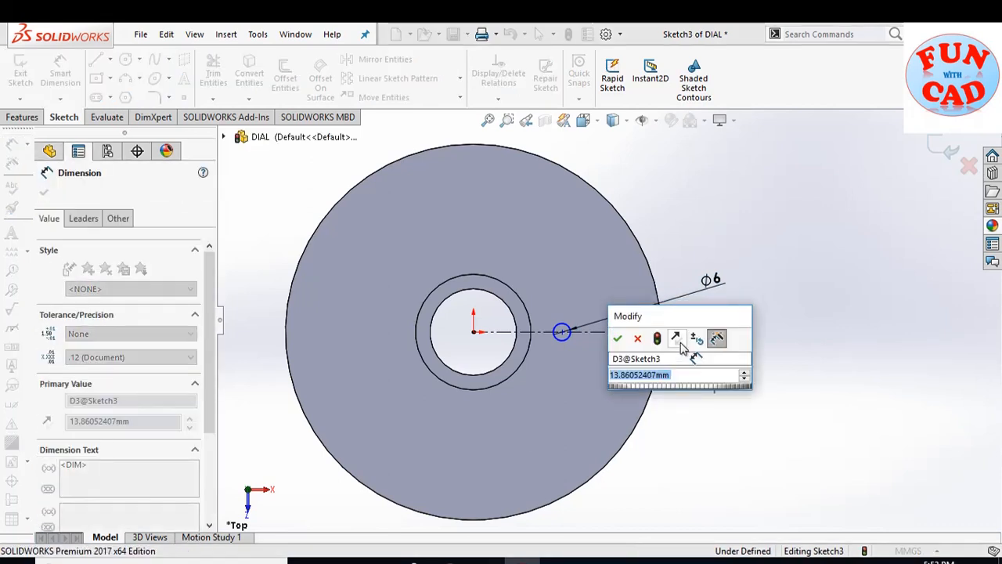
pyautogui.write('10')
pyautogui.press('Return')
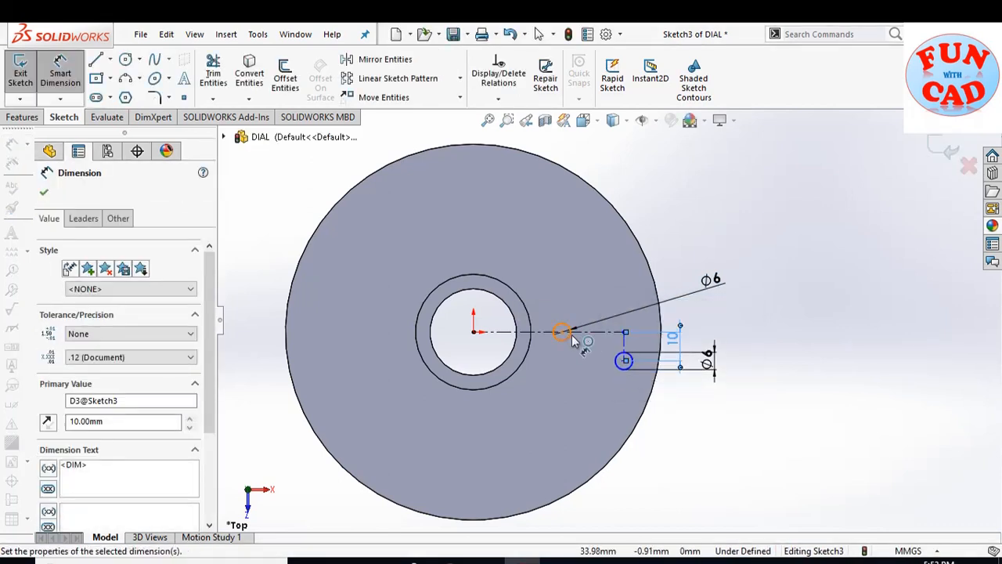
pyautogui.click(625, 334)
pyautogui.click(562, 332)
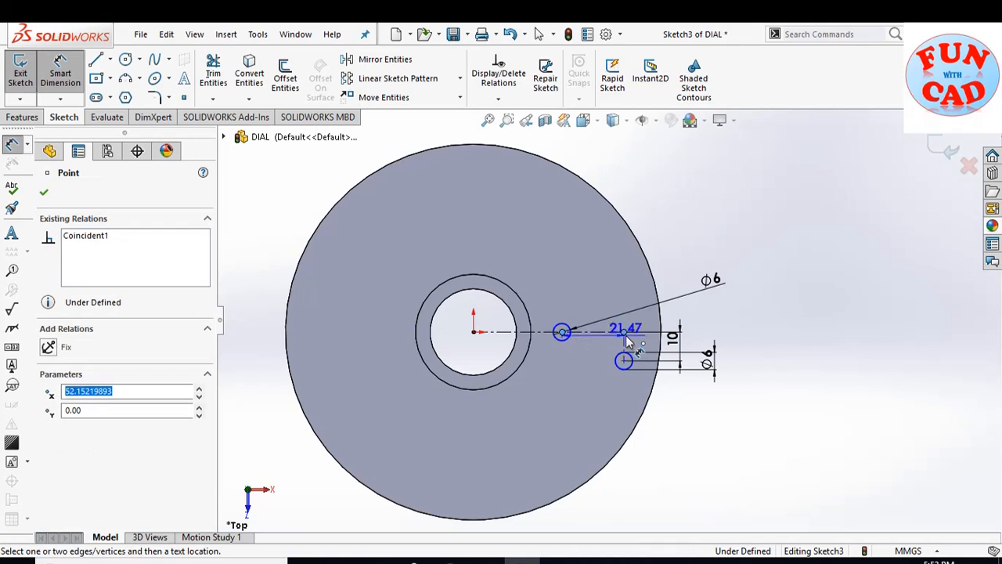
pyautogui.click(735, 326)
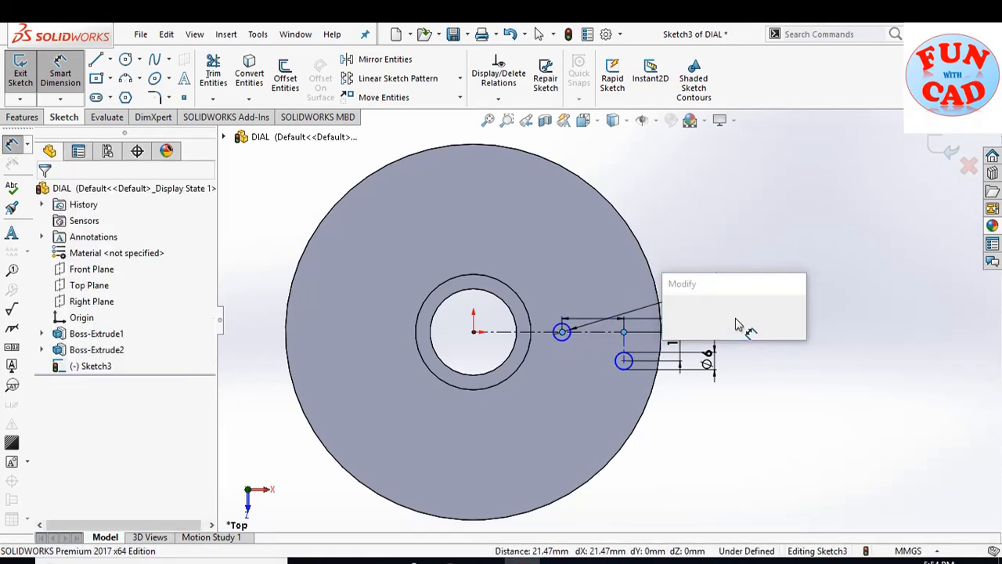
pyautogui.write('10')
pyautogui.press('Return')
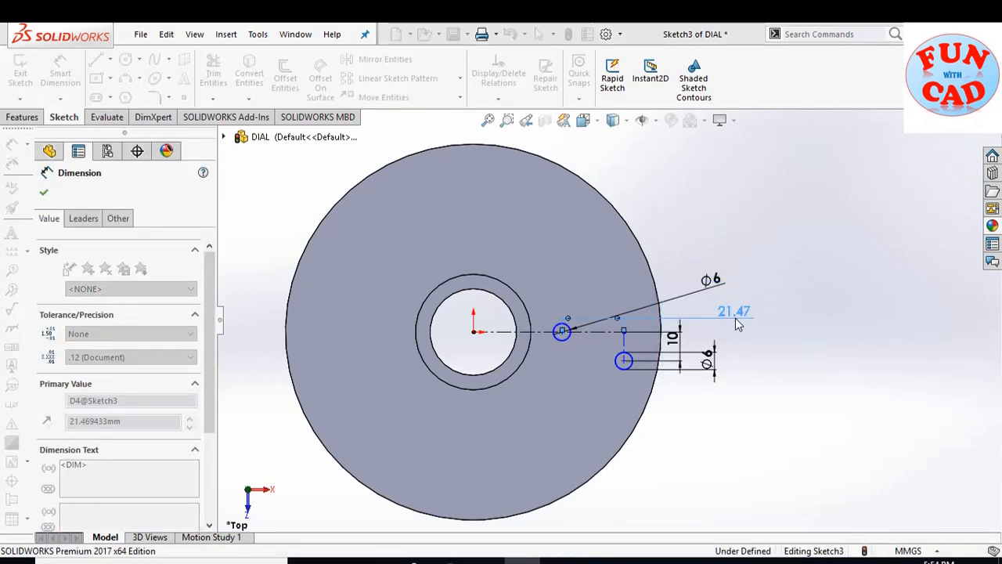
# Dimension the horizontal centerline's length from the origin as 55 mm.
pyautogui.click(571, 332)
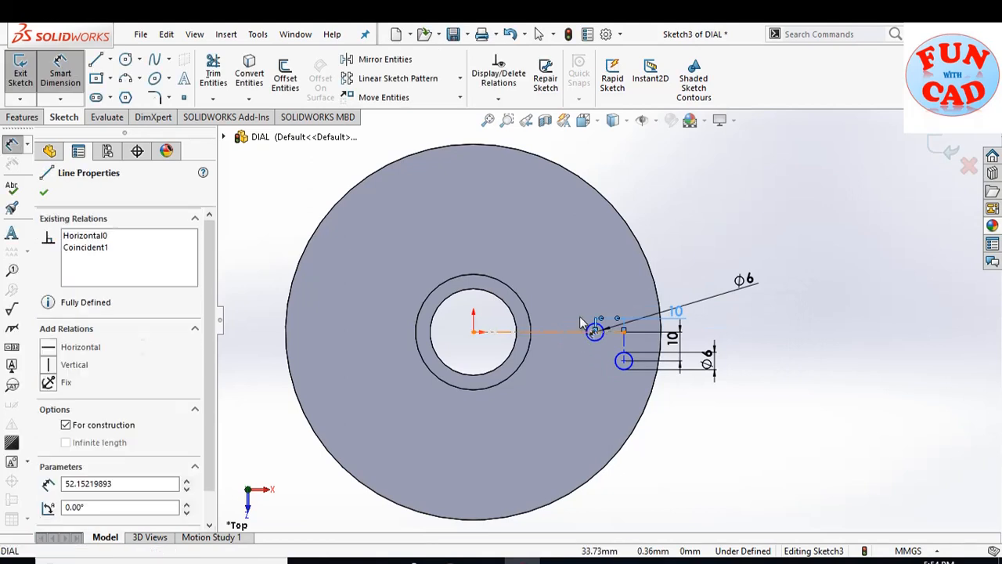
pyautogui.click(747, 316)
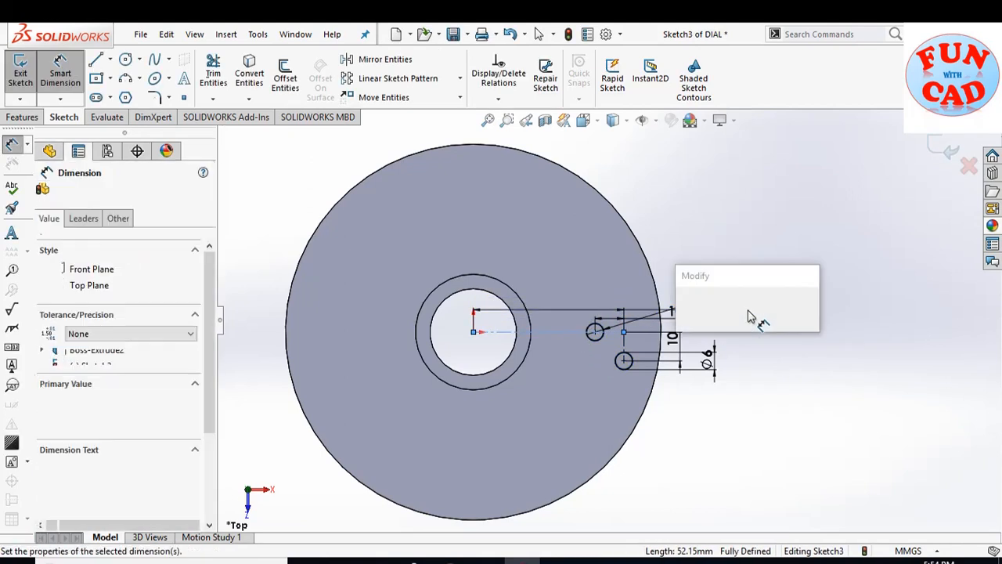
pyautogui.write('55')
pyautogui.press('Return')
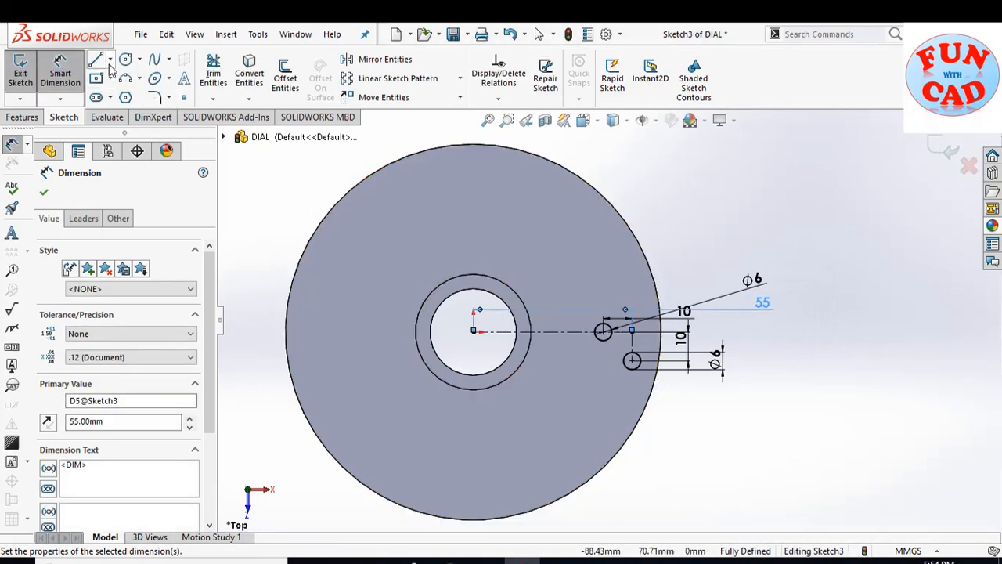
# Draw a centerline from the origin to the center of the lower 6 mm circle.
pyautogui.click(111, 61)
pyautogui.click(131, 96)
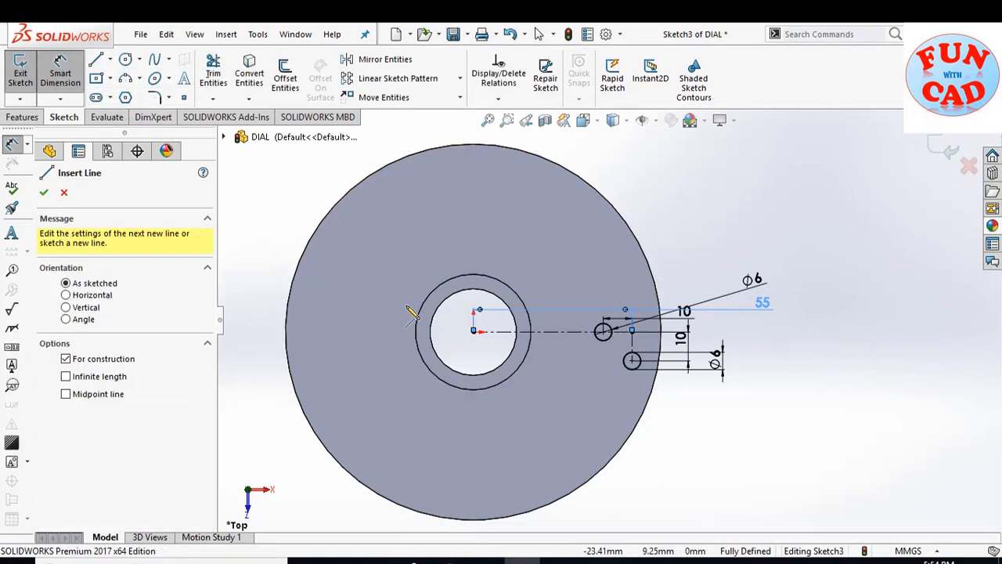
pyautogui.click(476, 335)
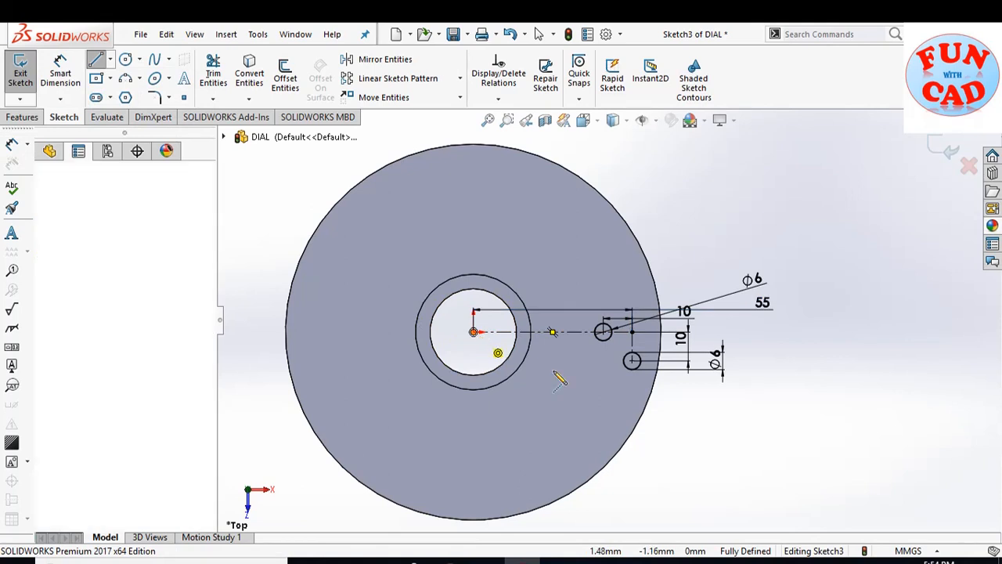
pyautogui.click(631, 360)
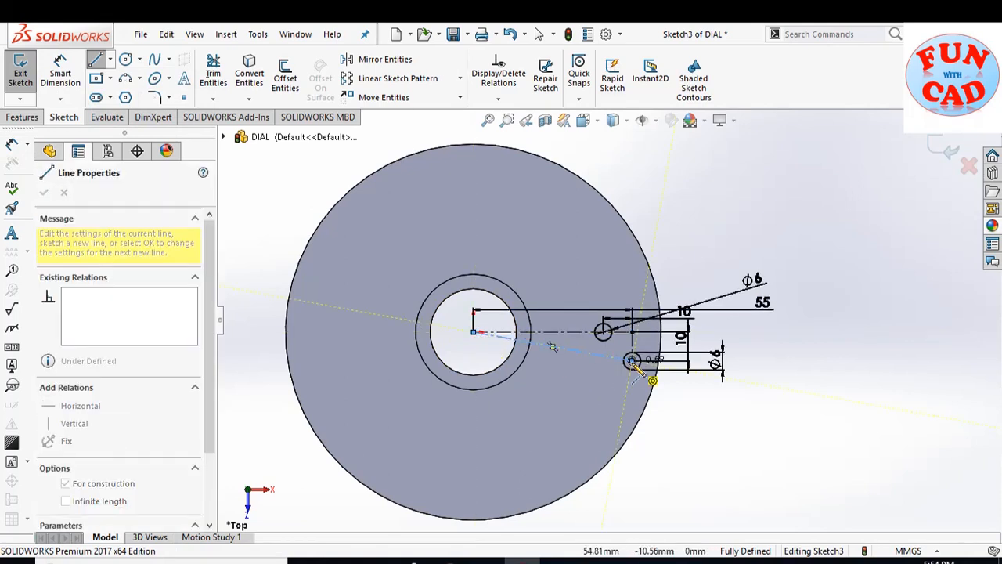
pyautogui.press('Escape')
# Draw another centerline from the origin, slanting upward at about 25° above the horizontal centerline.
pyautogui.click(111, 60)
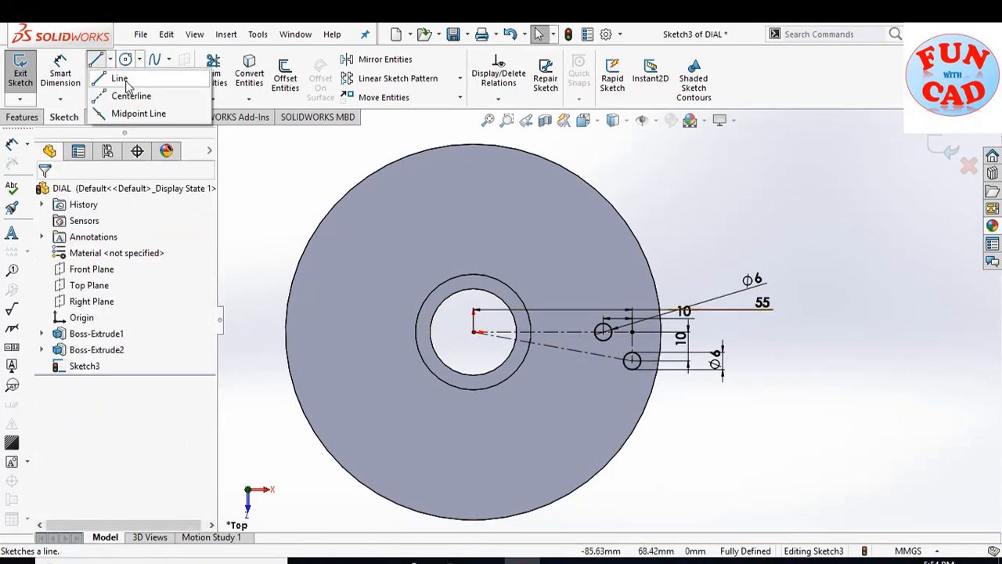
pyautogui.click(129, 94)
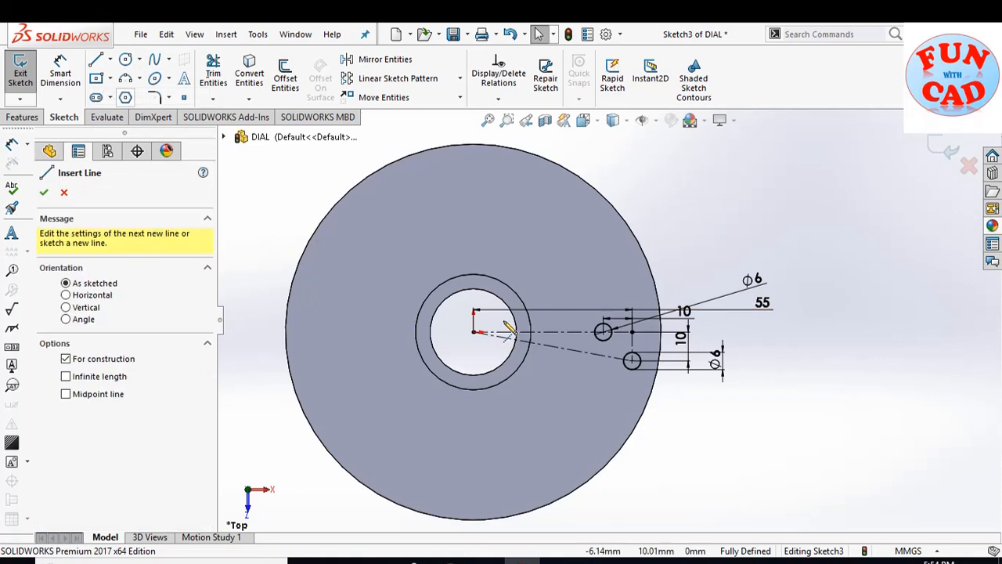
pyautogui.click(474, 333)
pyautogui.doubleClick(583, 281)
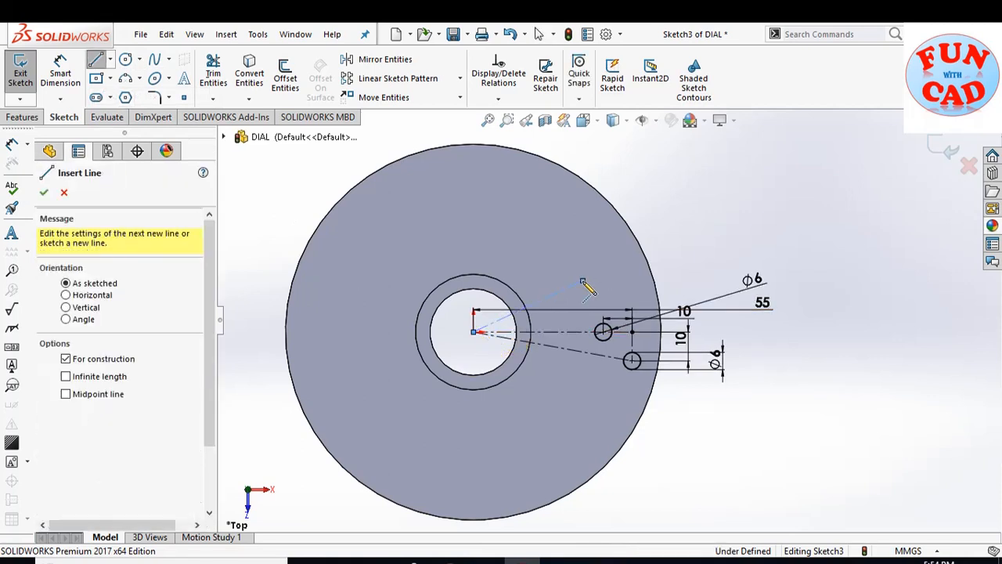
pyautogui.press('Escape')
# Make the two slanted centerlines from the origin equal in length with an Equal relation.
pyautogui.click(603, 358)
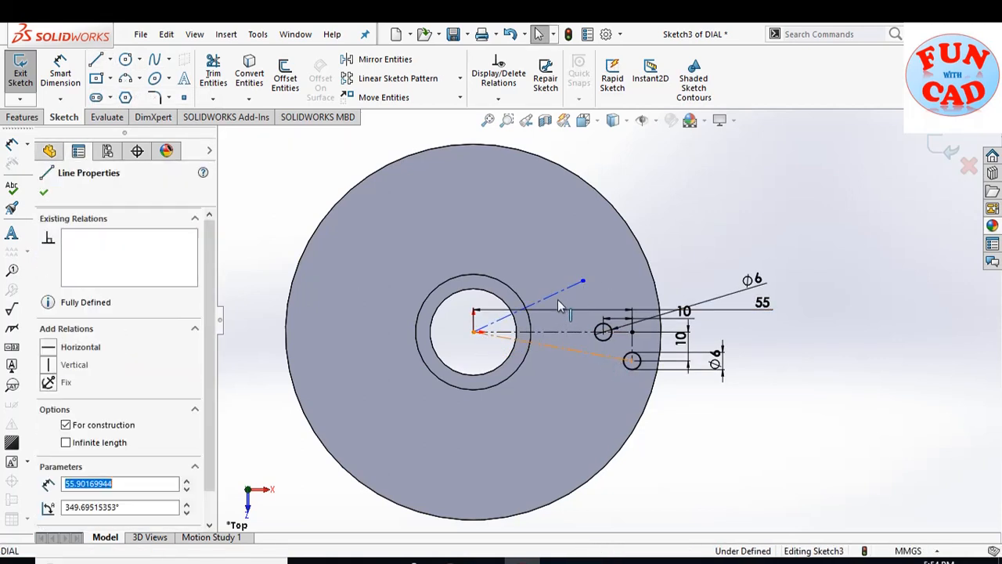
pyautogui.keyDown('ctrl'); pyautogui.click(554, 295); pyautogui.keyUp('ctrl')
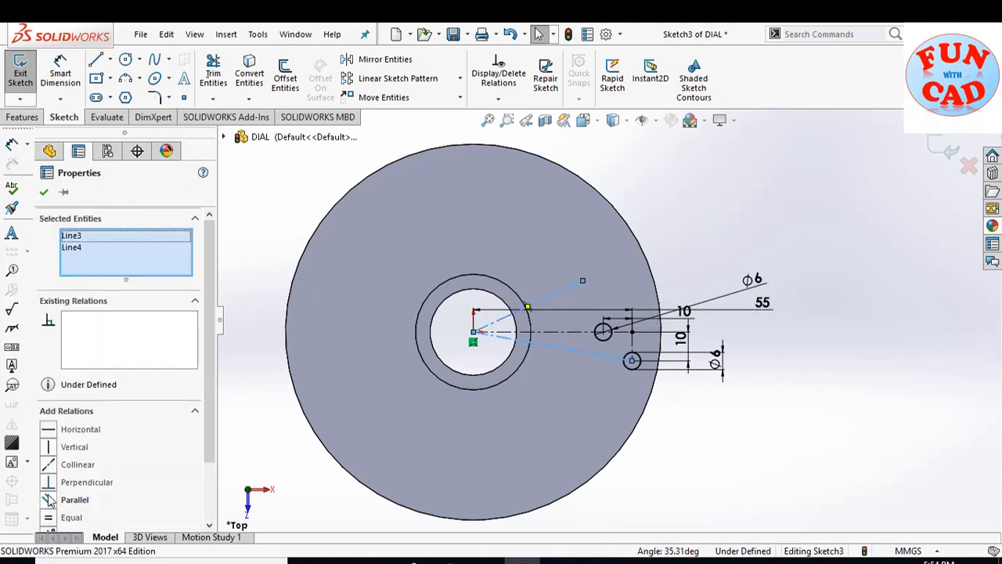
pyautogui.click(43, 194)
# Dimension the angle between the two slanted centerlines as 25°.
pyautogui.click(61, 72)
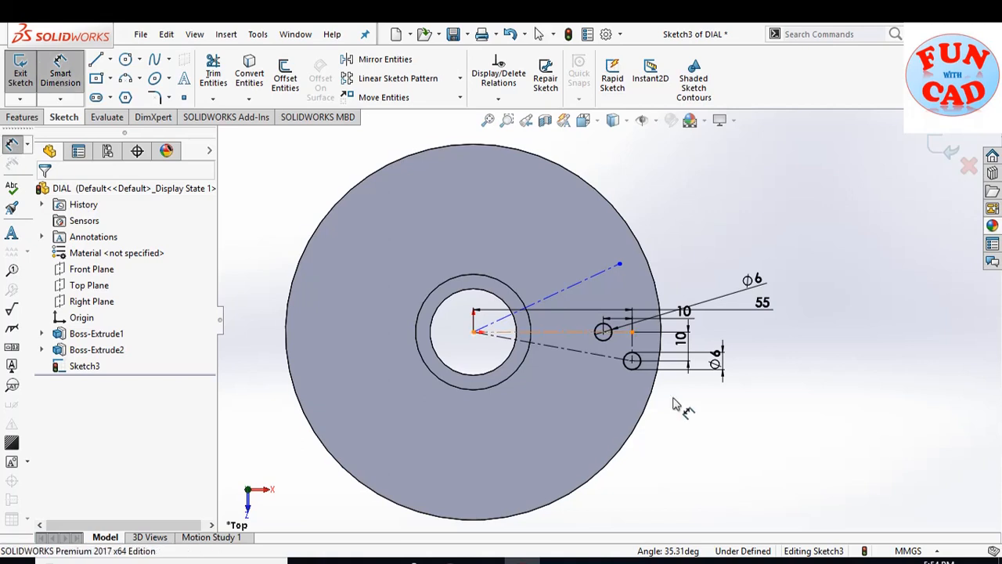
pyautogui.click(612, 357)
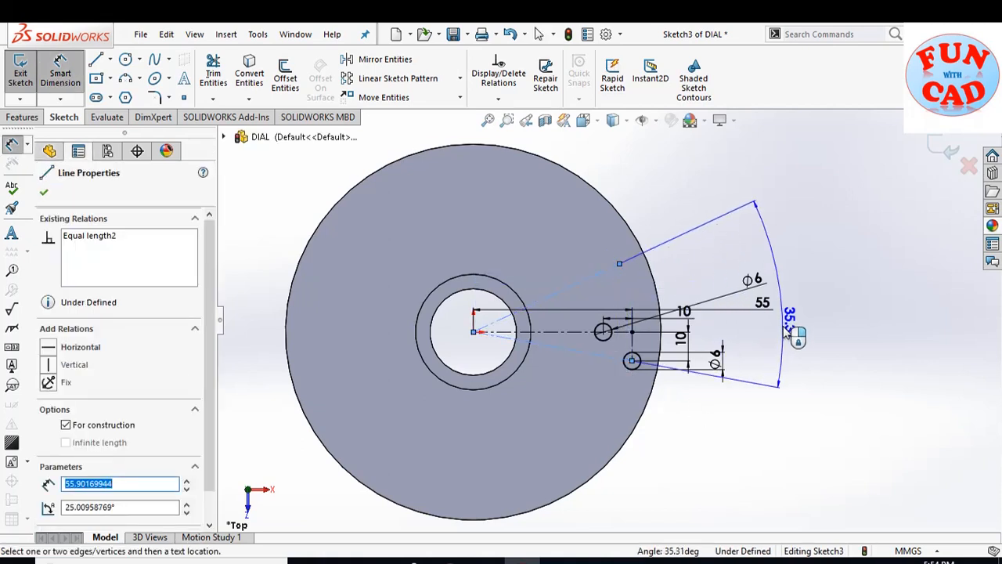
pyautogui.click(787, 332)
pyautogui.write('25')
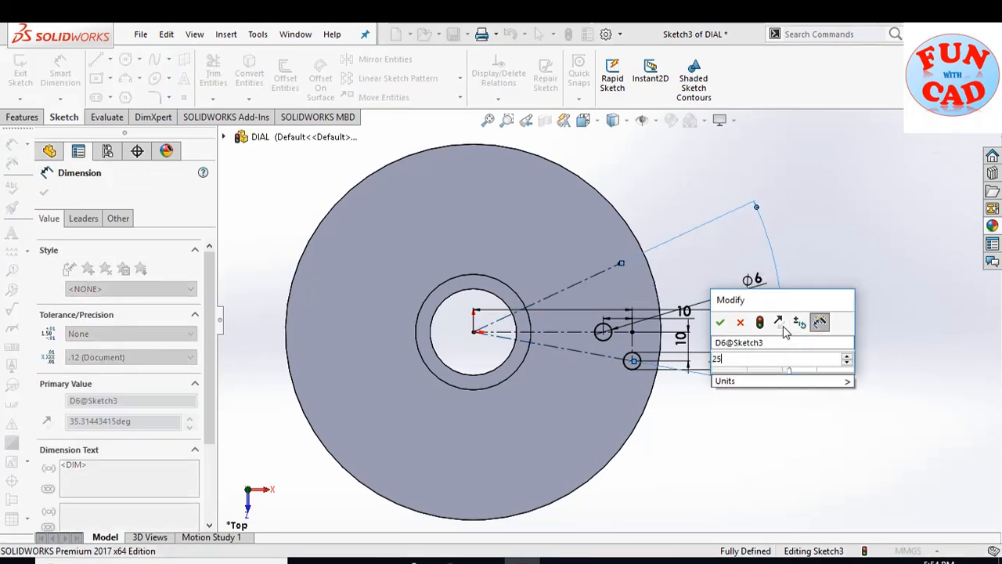
pyautogui.press('Return')
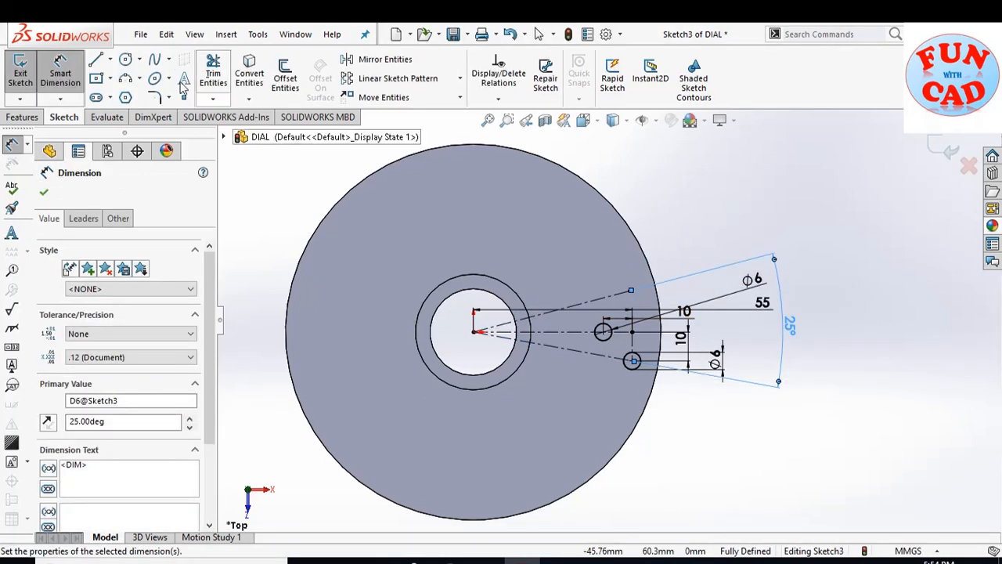
pyautogui.press('Escape')
# Draw a circle about 6.7 mm in diameter centered on the outer end of the upper slanted centerline.
pyautogui.click(126, 62)
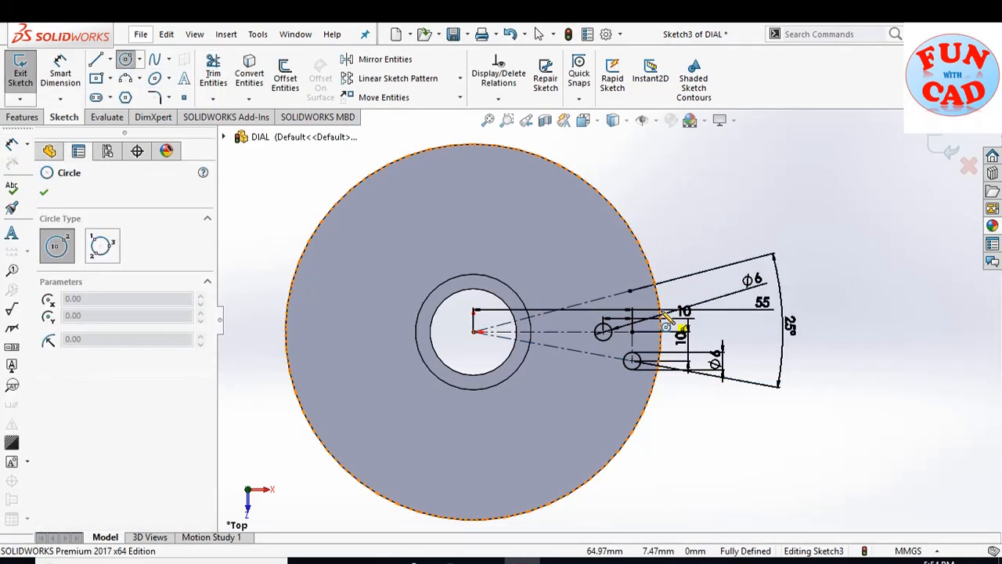
pyautogui.click(630, 291)
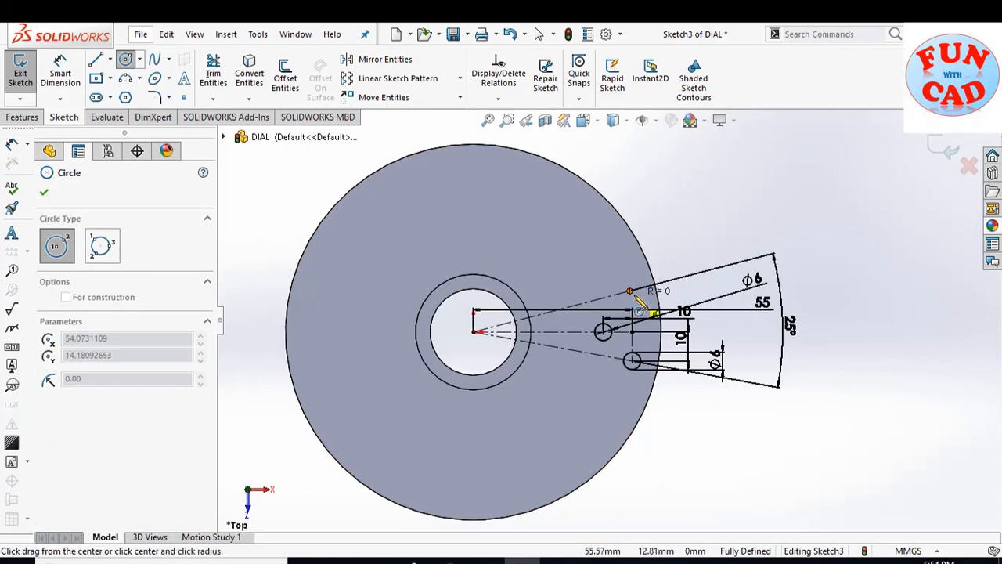
pyautogui.click(641, 306)
pyautogui.press('Escape')
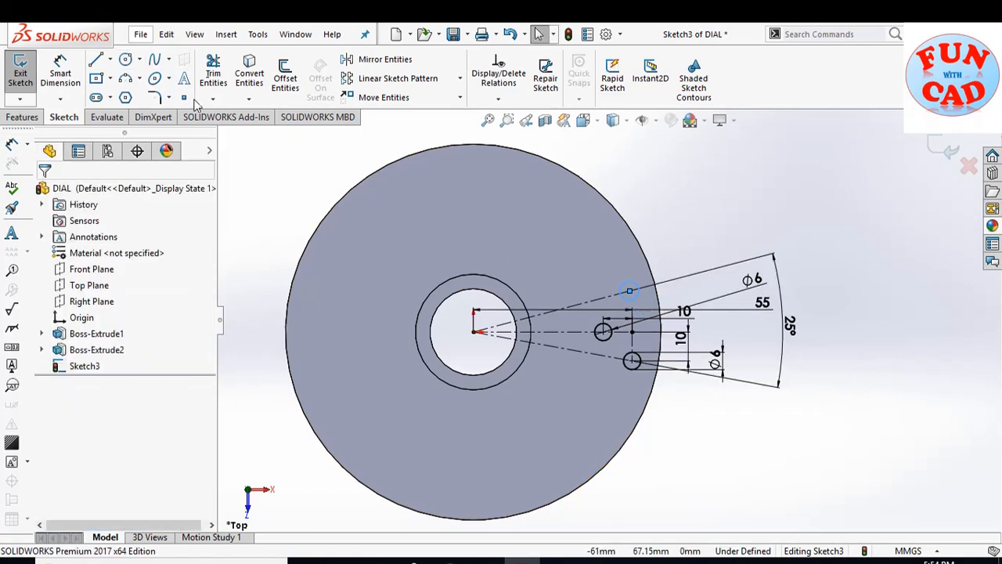
# Dimension the diameter of the circle on the upper slanted centerline as 6 mm.
pyautogui.click(58, 72)
pyautogui.click(634, 285)
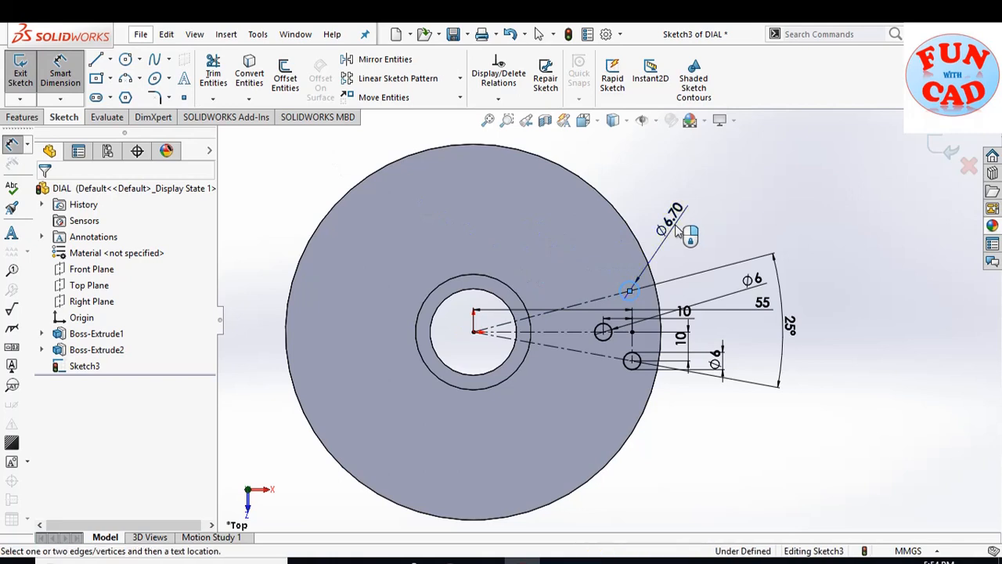
pyautogui.click(677, 231)
pyautogui.write('6')
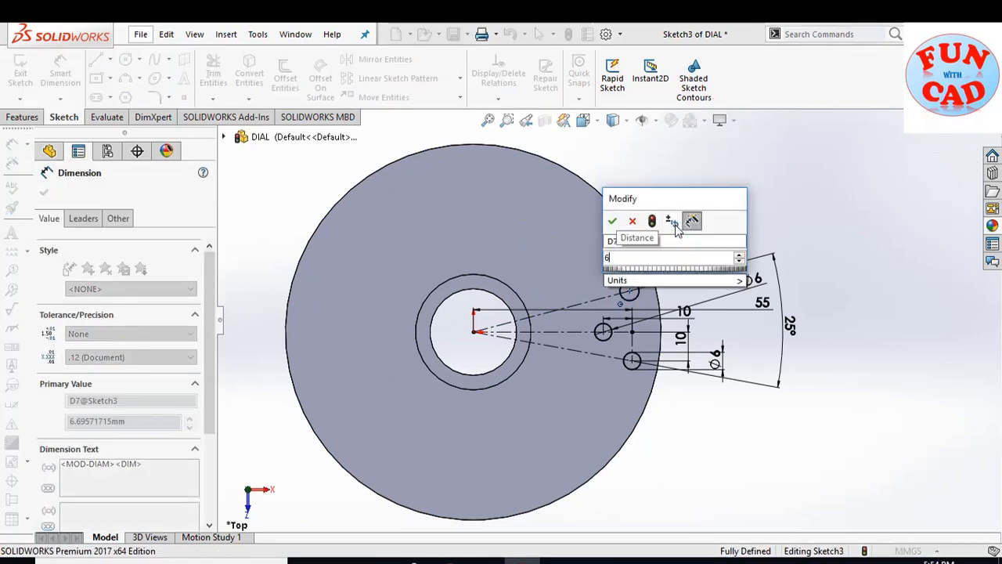
pyautogui.press('Return')
pyautogui.scroll(-2, 656, 263)
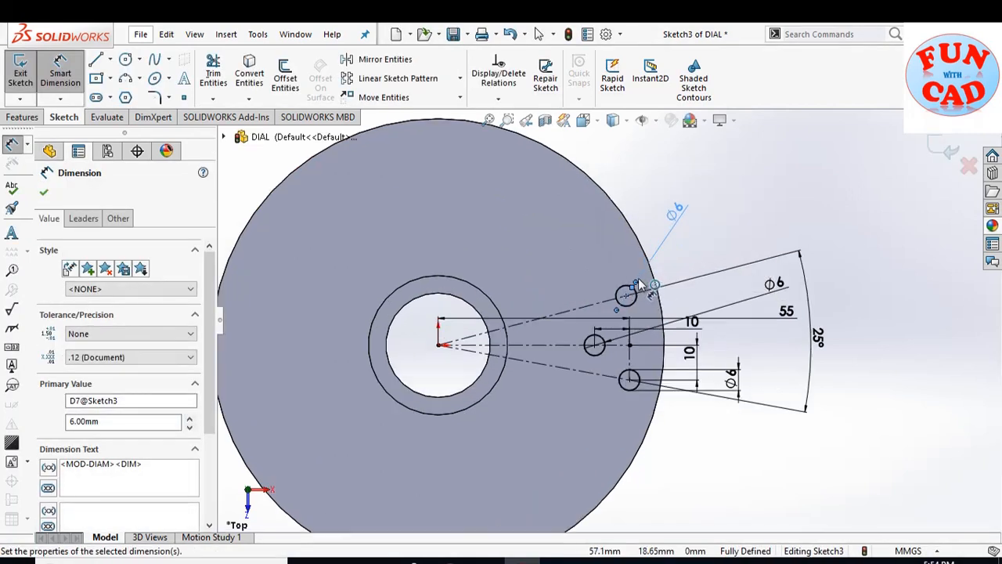
pyautogui.press('Escape')
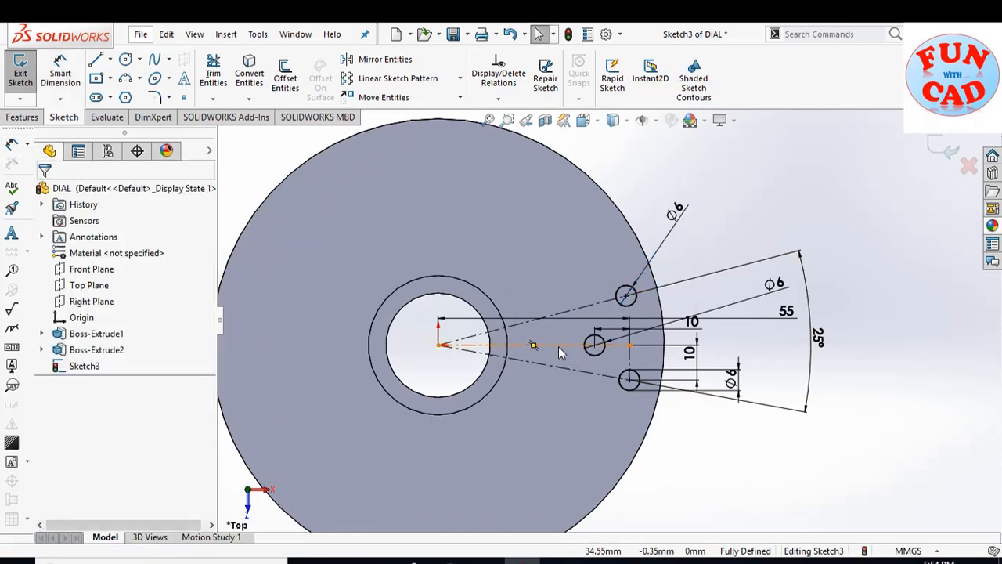
# Draw a large circle centered on the origin that touches the inner side of the upper 6 mm circle.
pyautogui.click(125, 61)
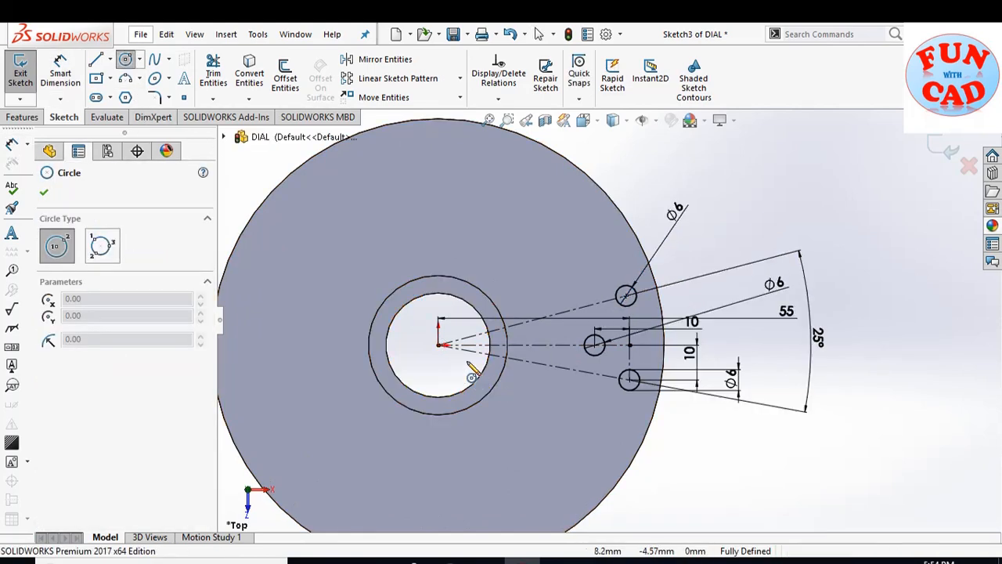
pyautogui.click(438, 345)
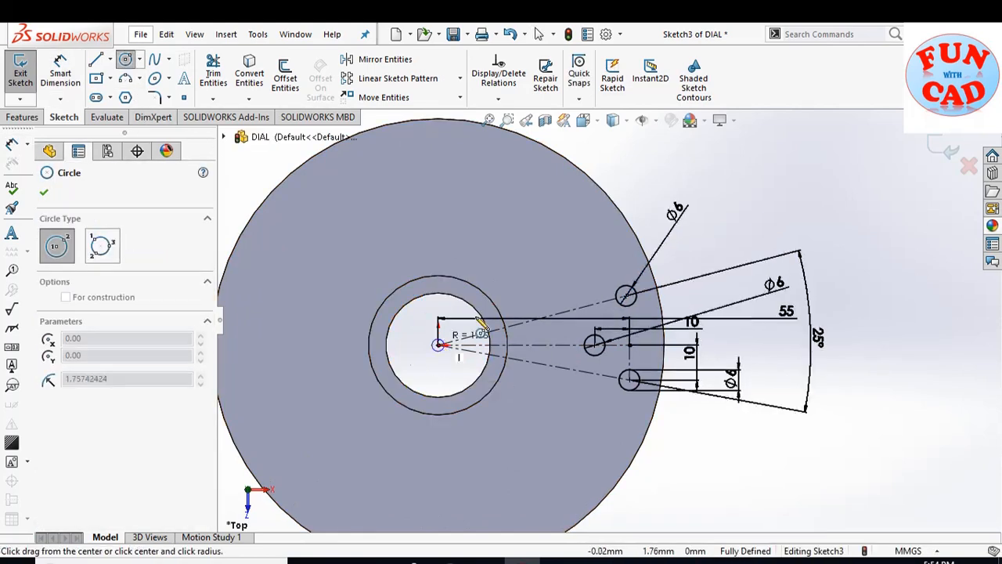
pyautogui.click(626, 296)
pyautogui.press('Escape')
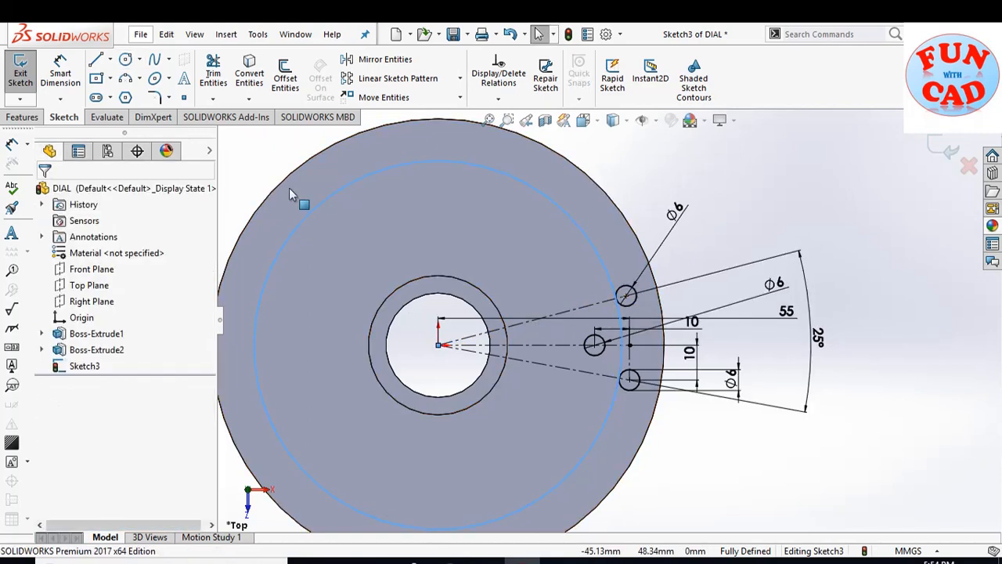
# Draw a second origin-centered circle, about 58.9 mm in radius, touching the outer side of the upper 6 mm circle.
pyautogui.click(126, 61)
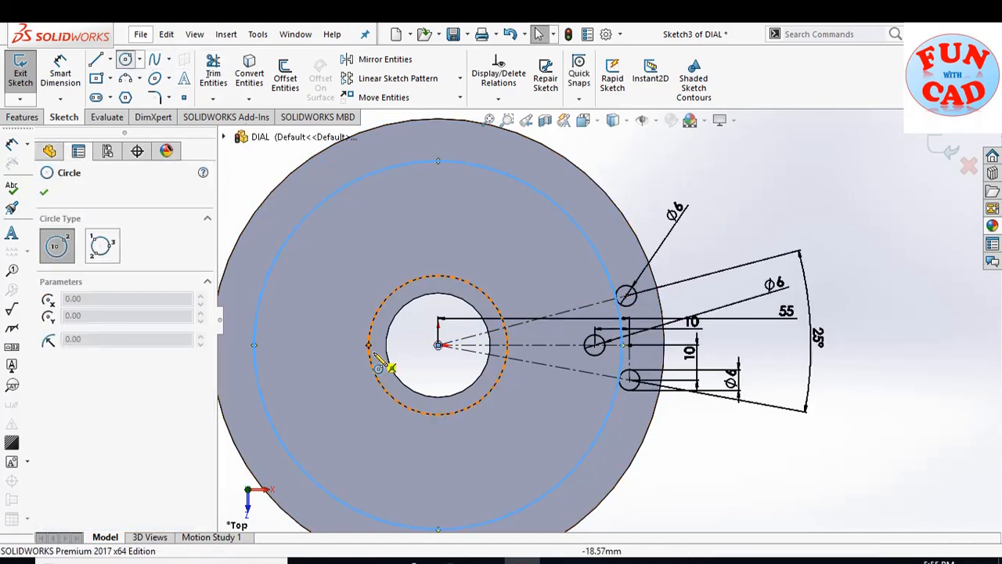
pyautogui.click(439, 345)
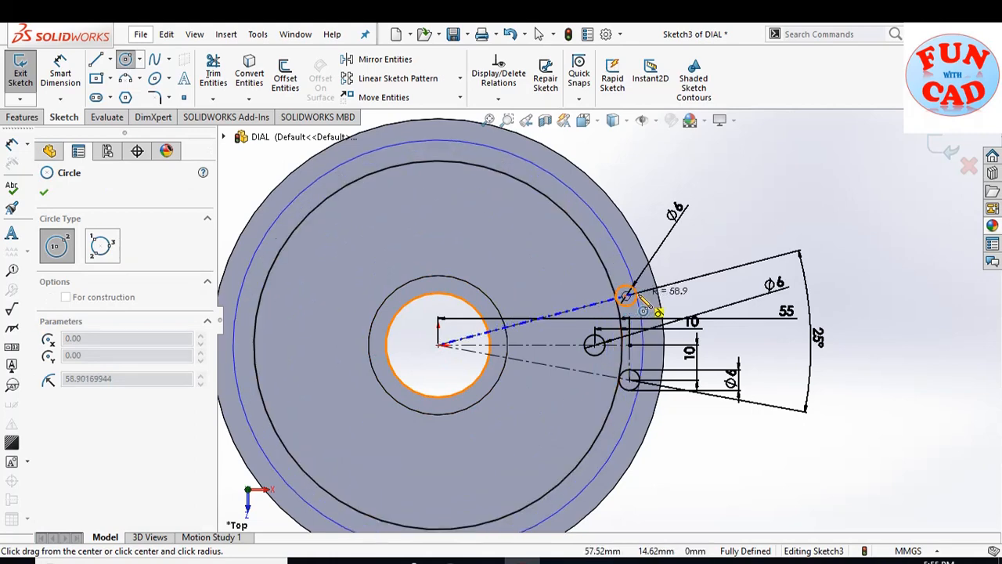
pyautogui.click(626, 296)
pyautogui.press('Escape')
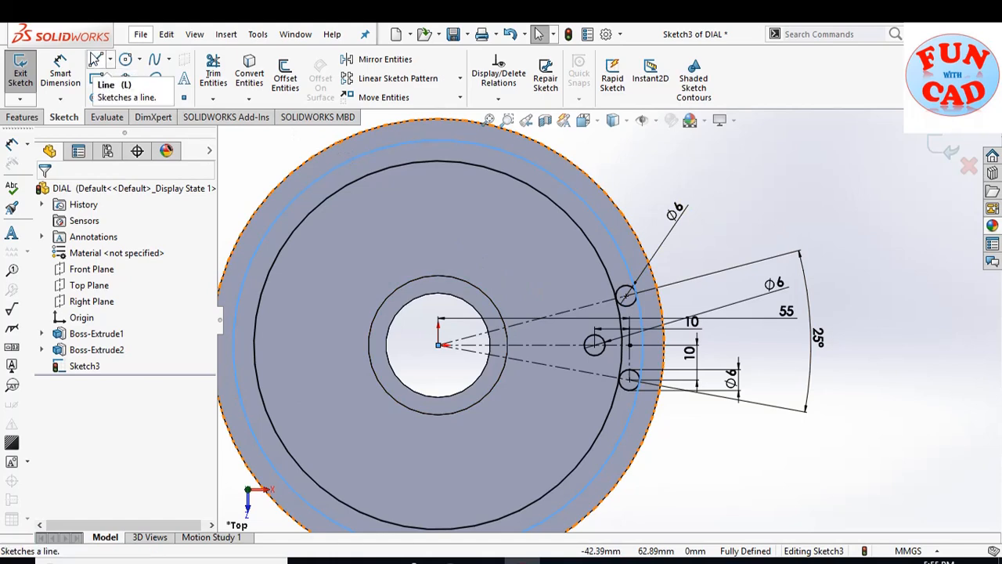
# Draw a line from the origin to the outer large circle, at about 37° above the horizontal.
pyautogui.click(95, 59)
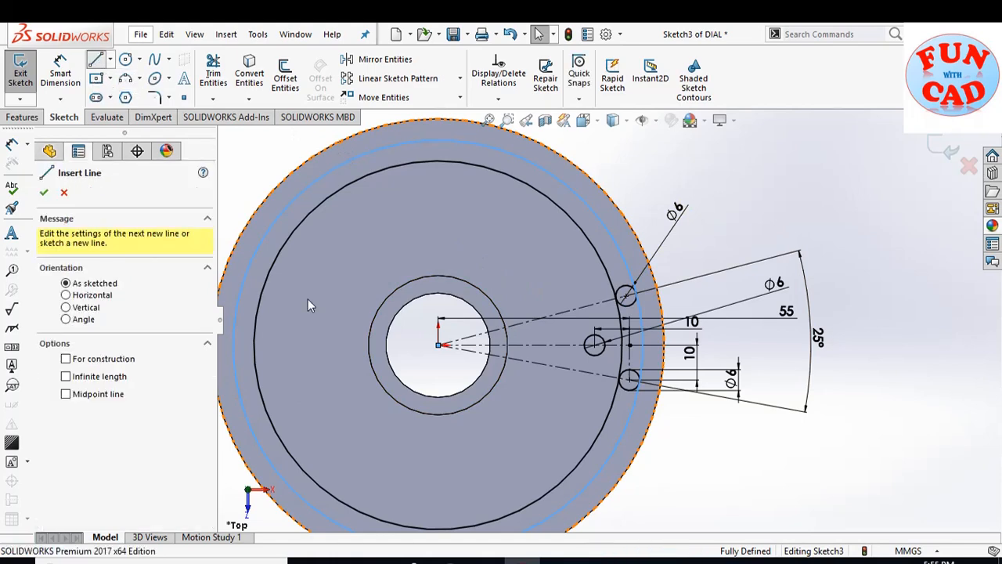
pyautogui.click(438, 344)
pyautogui.click(601, 222)
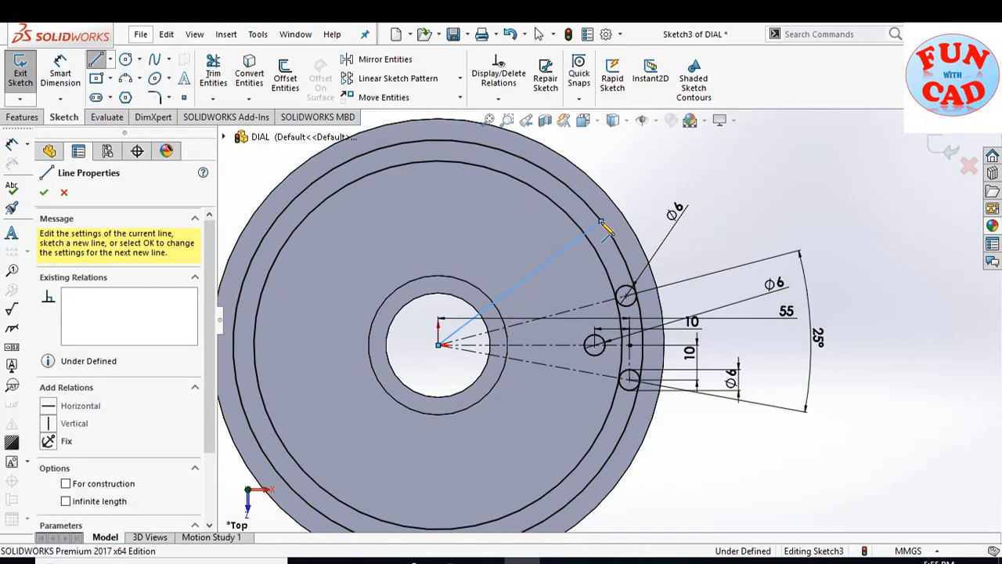
pyautogui.press('Escape')
# Dimension the angle between the new line and the upper slanted centerline as 30°.
pyautogui.click(60, 64)
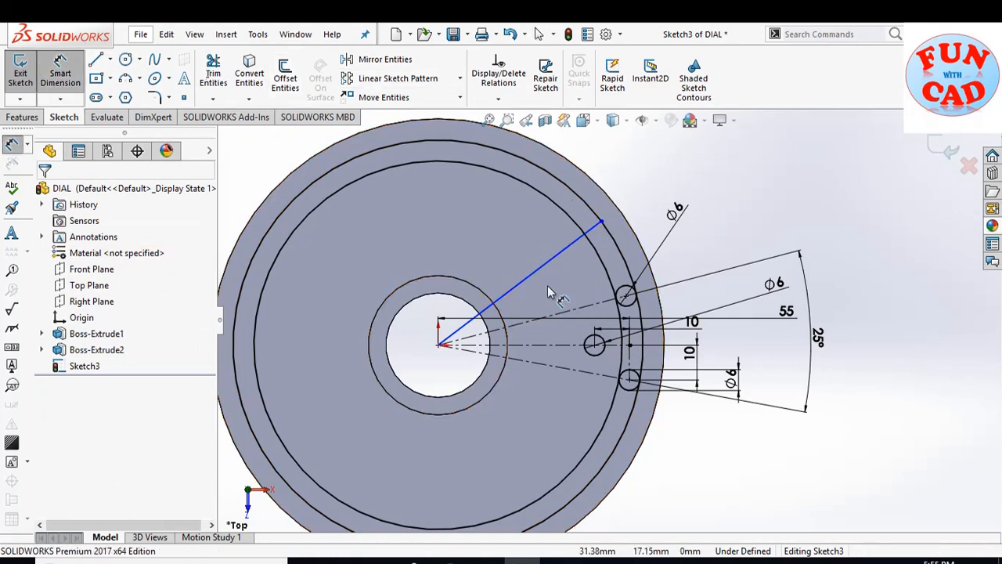
pyautogui.click(533, 273)
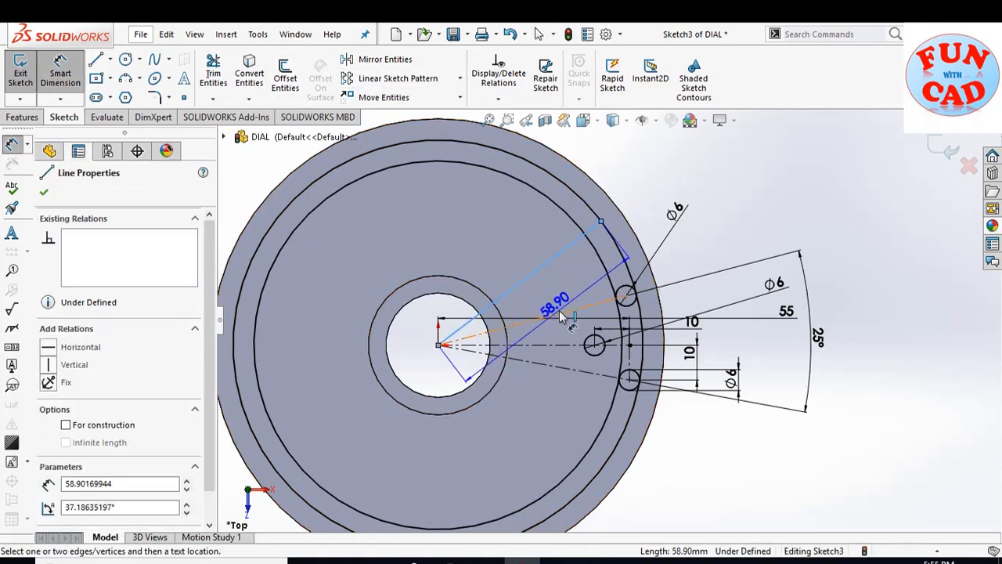
pyautogui.click(562, 313)
pyautogui.click(721, 223)
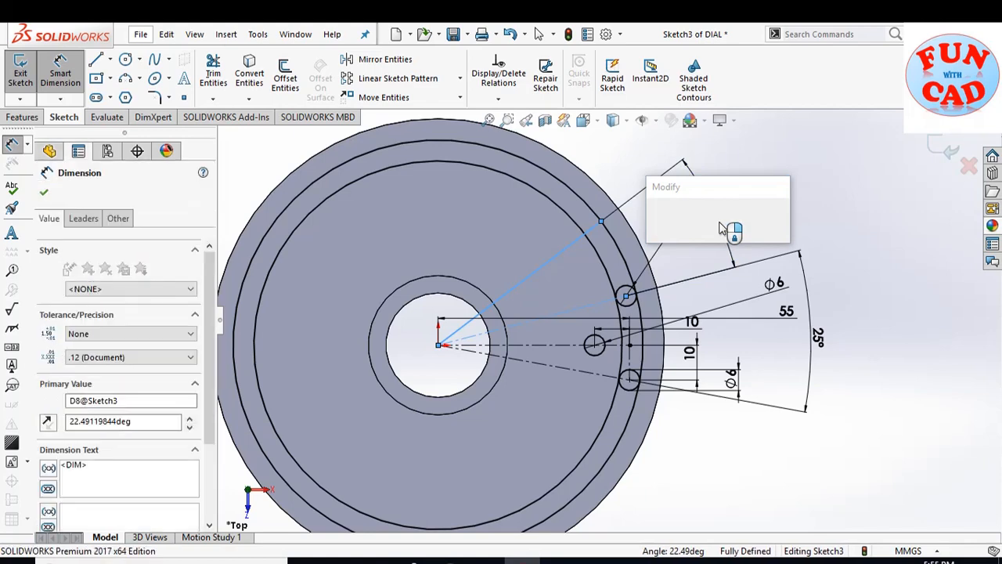
pyautogui.press('Return')
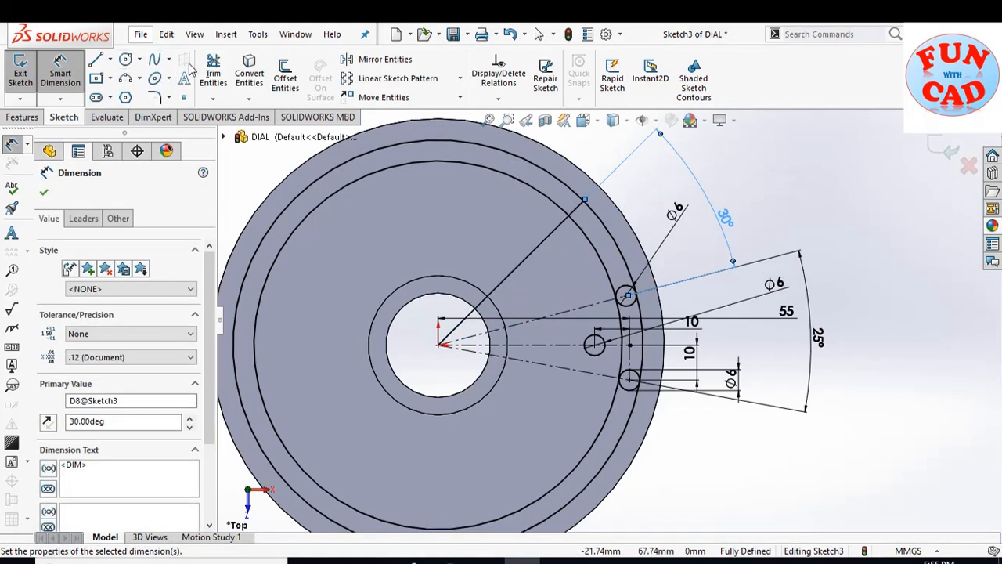
# Trim the two large circles and the radial line to leave a curved band from the upper 6 mm circle to a short end line.
pyautogui.click(204, 69)
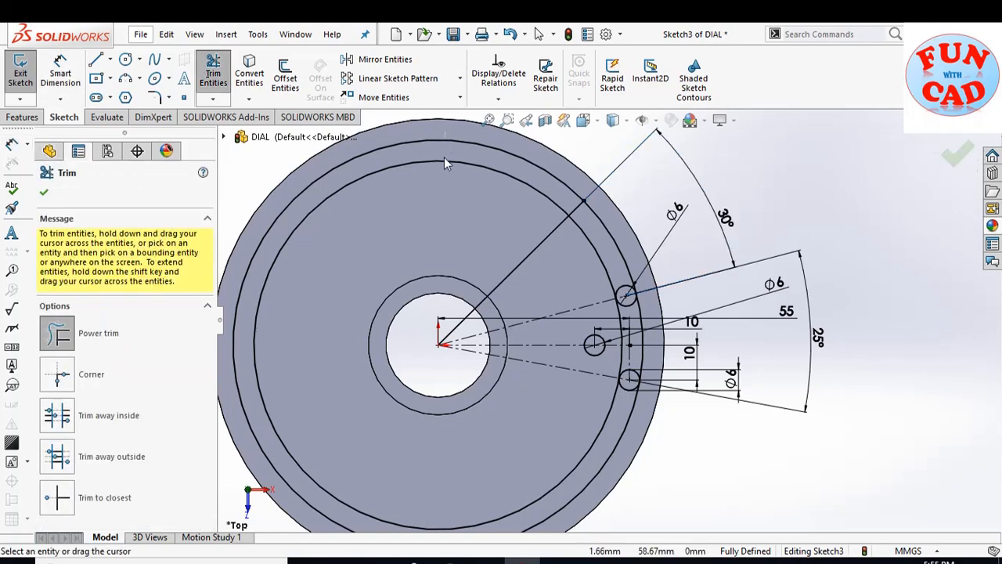
pyautogui.moveTo(444, 157); pyautogui.dragTo(443, 186)
pyautogui.scroll(-2, 708, 352)
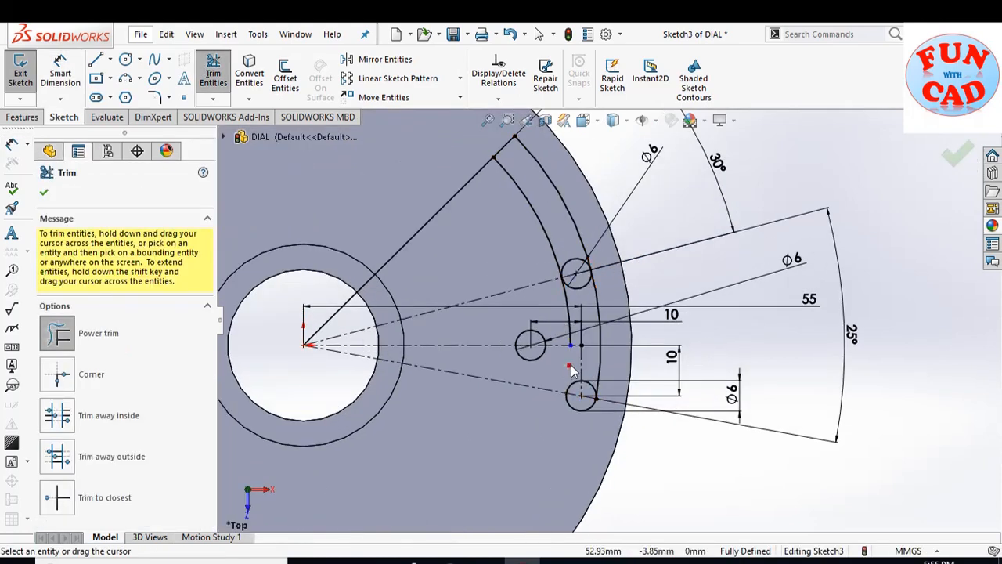
pyautogui.click(561, 290)
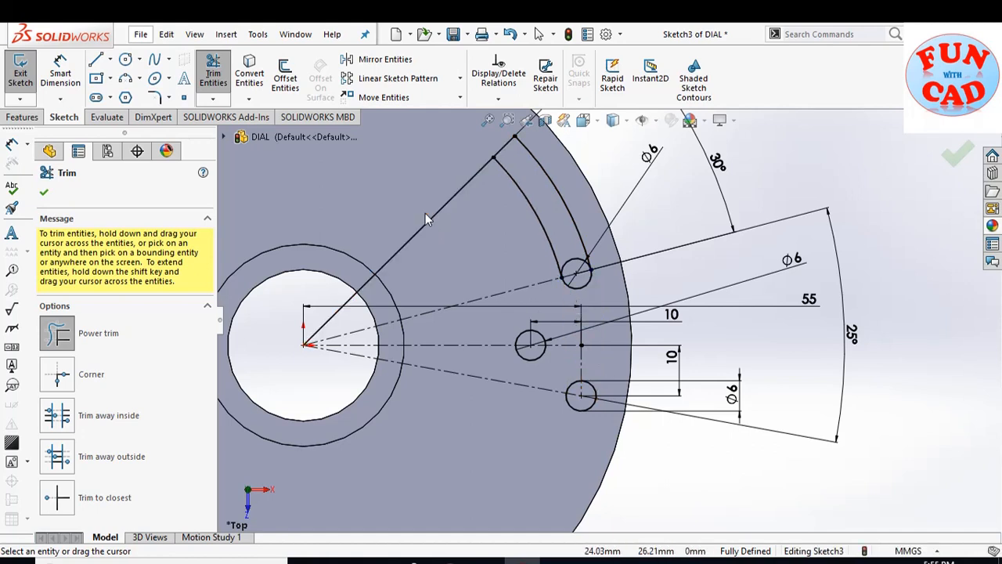
pyautogui.moveTo(425, 213); pyautogui.dragTo(432, 223)
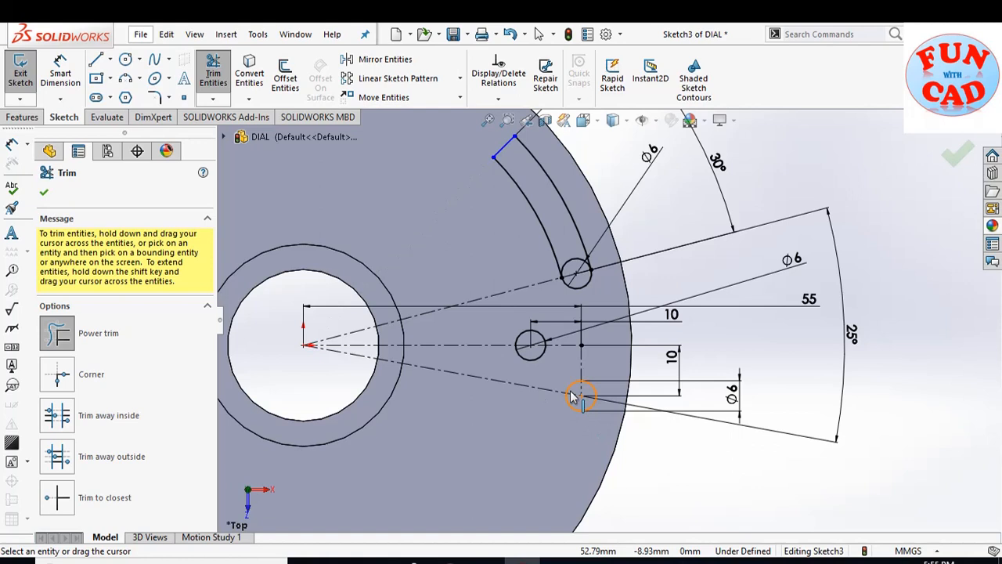
pyautogui.click(957, 154)
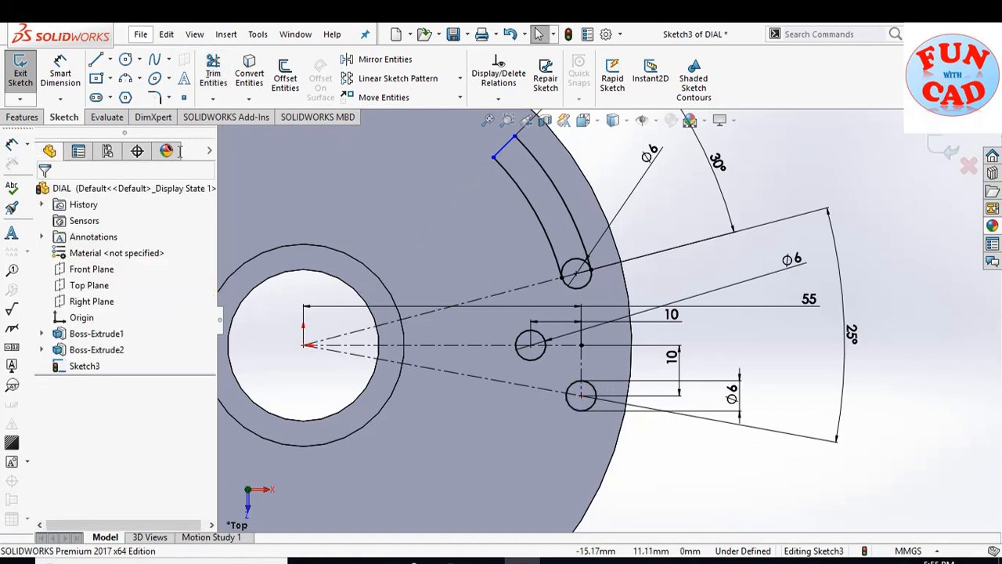
# Convert the lower 6 mm circle to construction geometry.
pyautogui.click(581, 410)
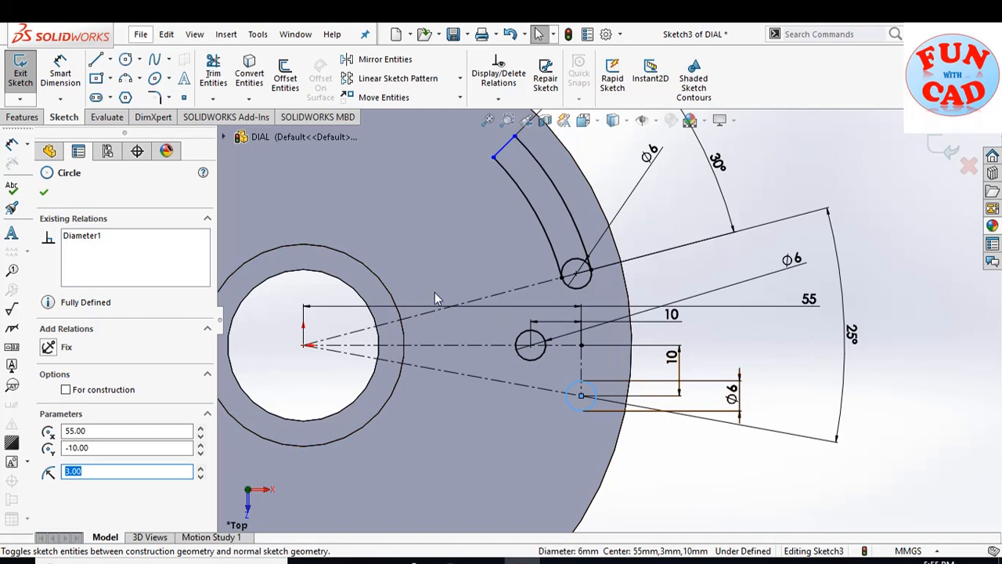
pyautogui.press('Escape')
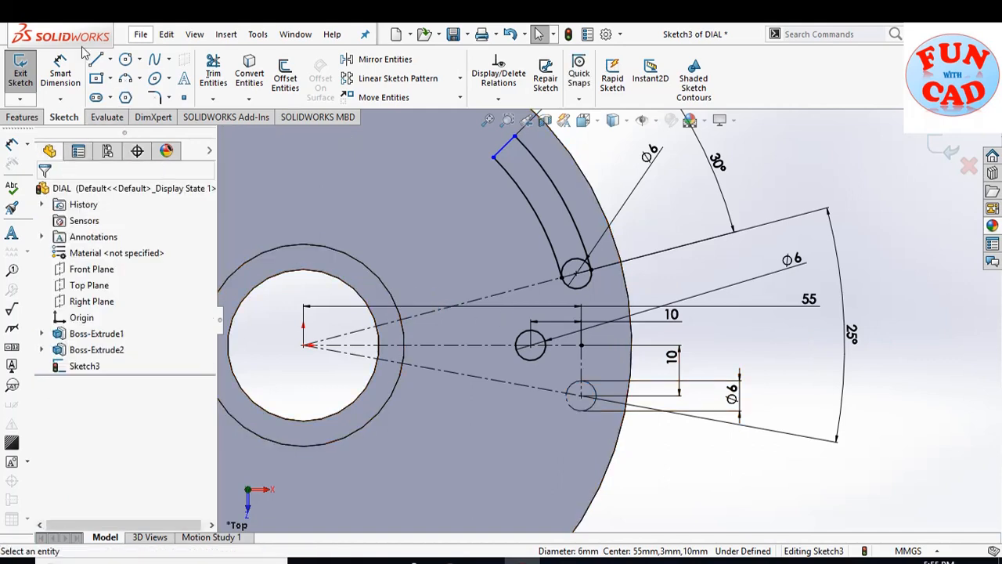
# Draw a line about 17 mm long joining the left sides of the middle and upper 6 mm circles, tangent to the upper one.
pyautogui.click(96, 60)
pyautogui.scroll(-3, 516, 345)
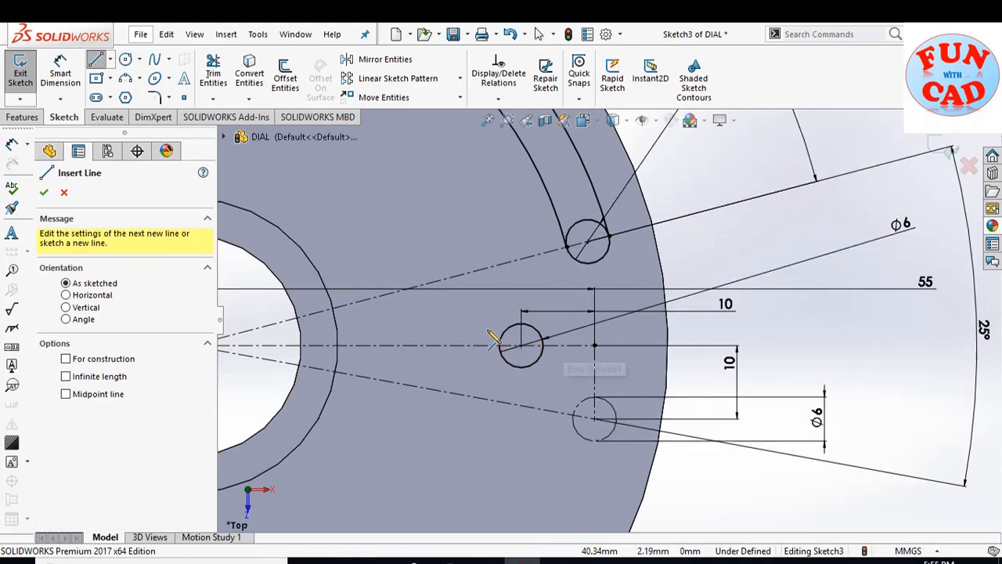
pyautogui.click(520, 322)
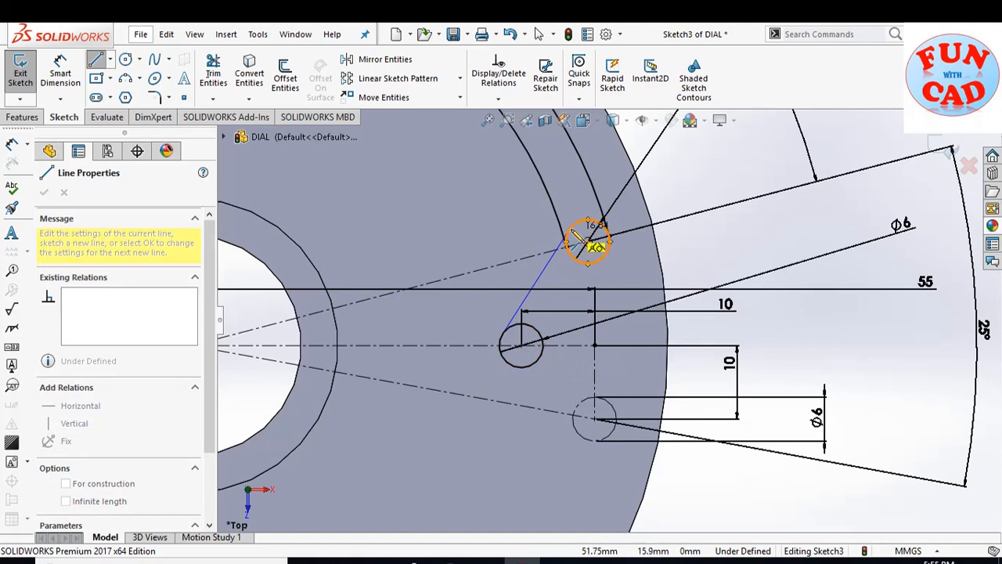
pyautogui.click(575, 237)
pyautogui.press('Escape')
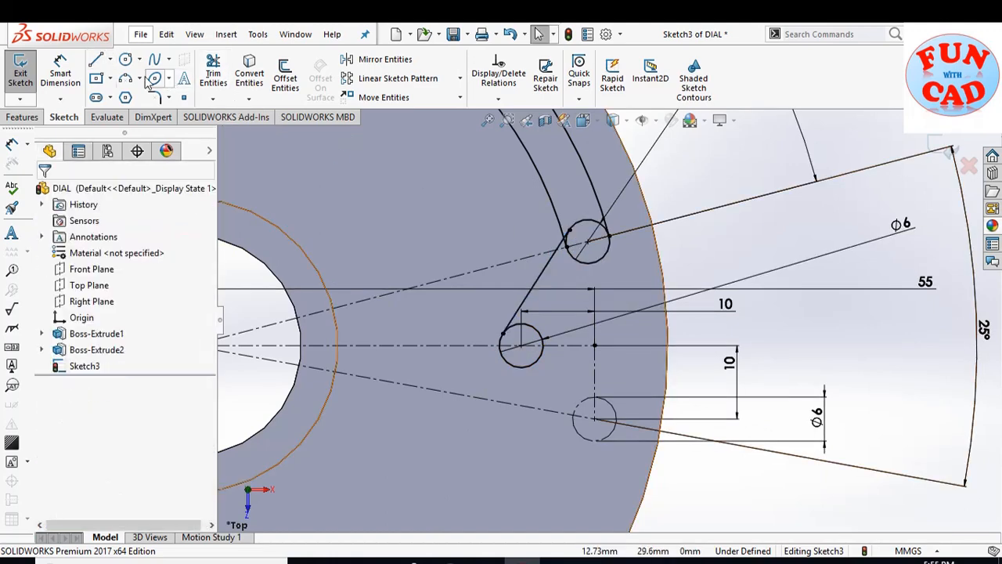
# Draw a line about 17 mm long joining the right sides of the middle and upper 6 mm circles.
pyautogui.click(95, 61)
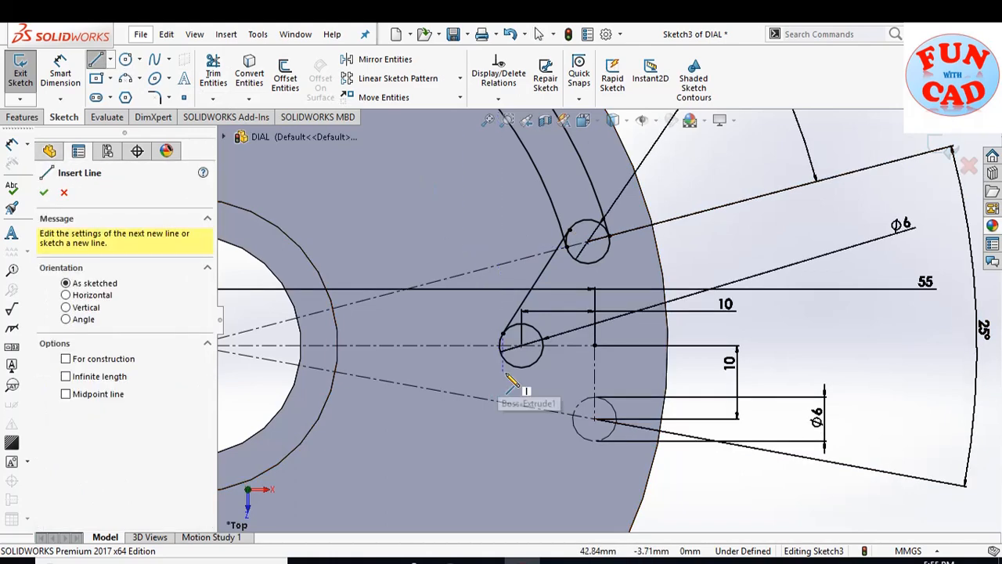
pyautogui.click(541, 352)
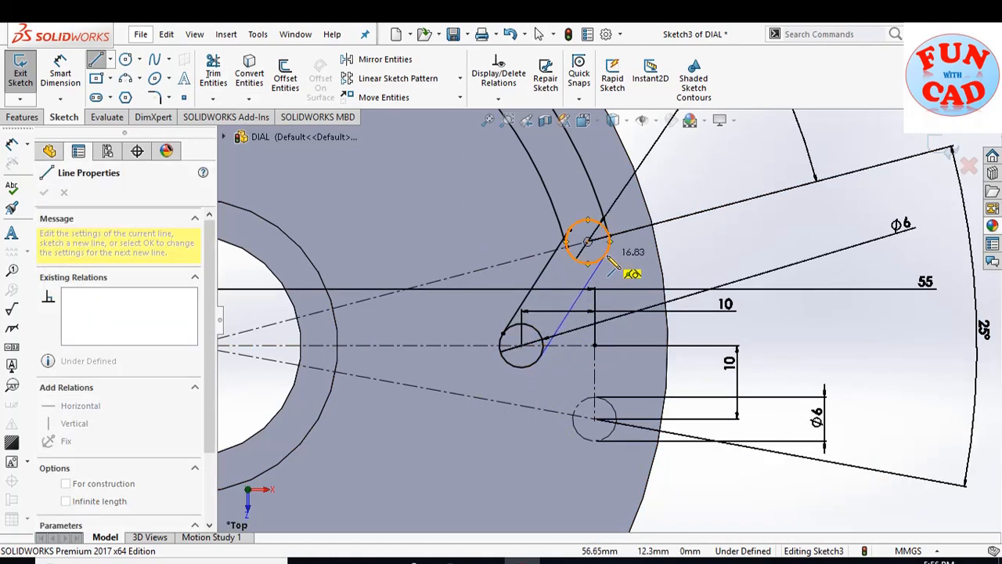
pyautogui.click(611, 255)
pyautogui.press('Escape')
pyautogui.scroll(3, 595, 321)
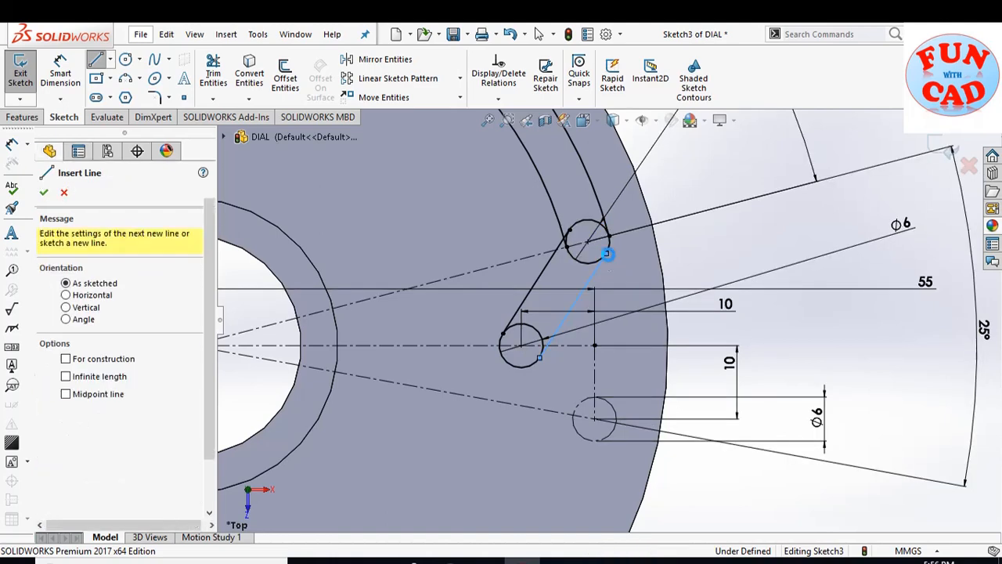
pyautogui.press('Escape')
pyautogui.scroll(2, 575, 343)
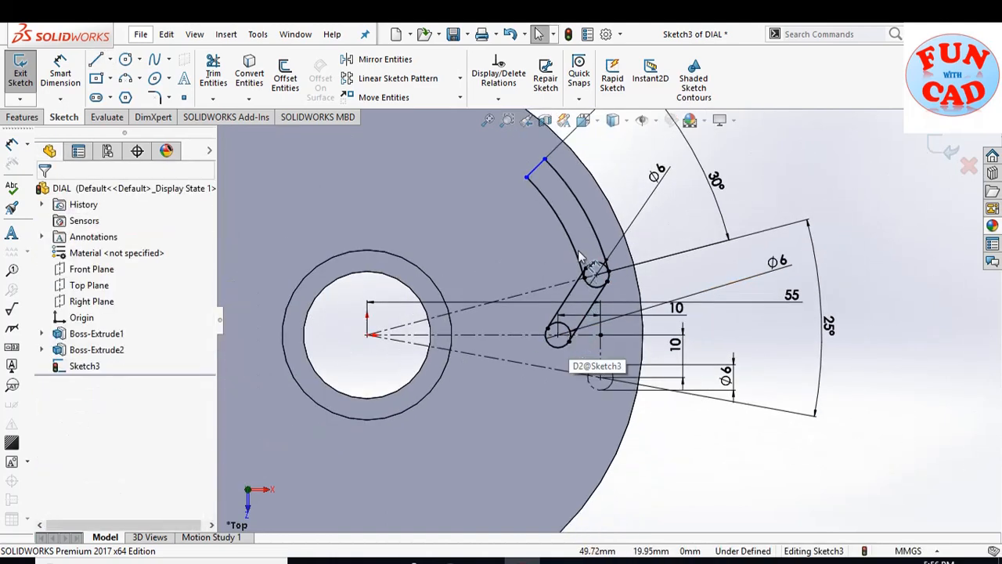
# Fillet both corners at the upper end of the curved band with a 2.5 mm radius.
pyautogui.scroll(-3, 580, 259)
pyautogui.scroll(2, 580, 258)
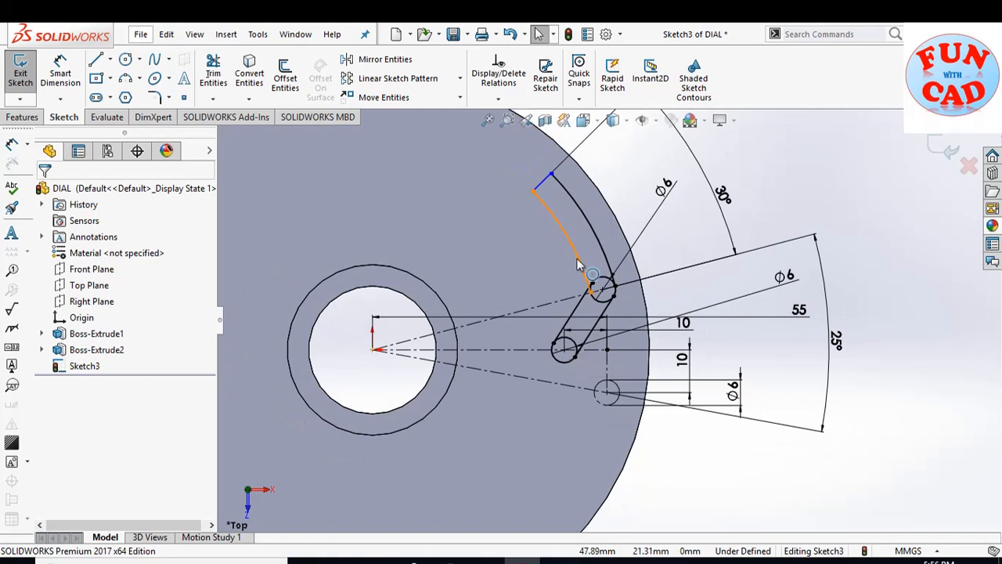
pyautogui.click(154, 98)
pyautogui.click(533, 190)
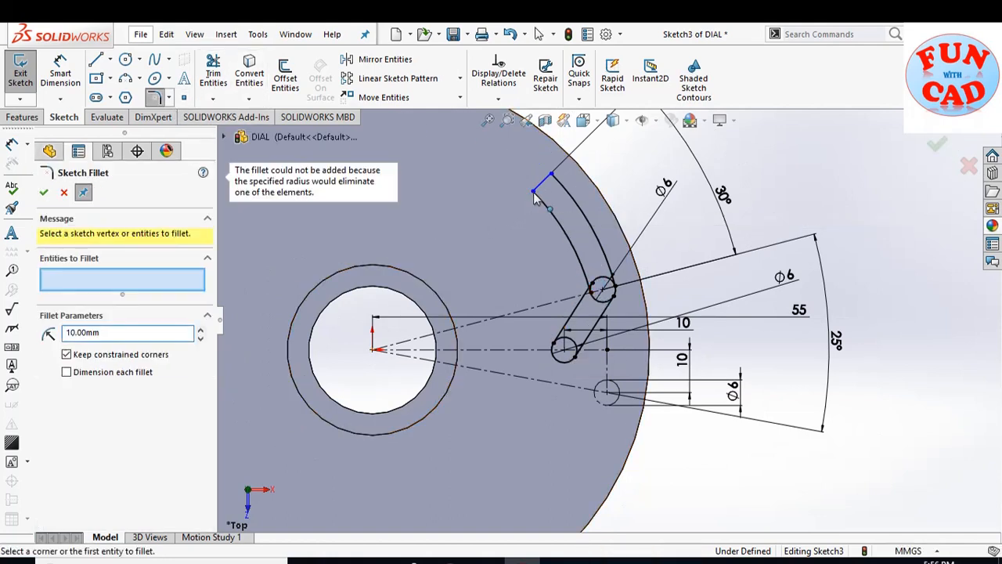
pyautogui.doubleClick(90, 333)
pyautogui.write('2.5')
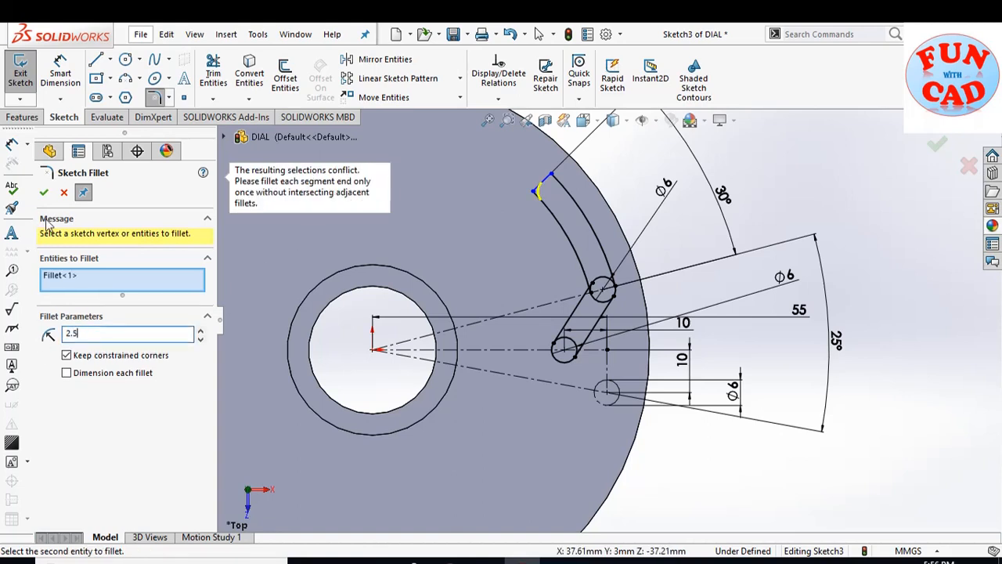
pyautogui.click(44, 194)
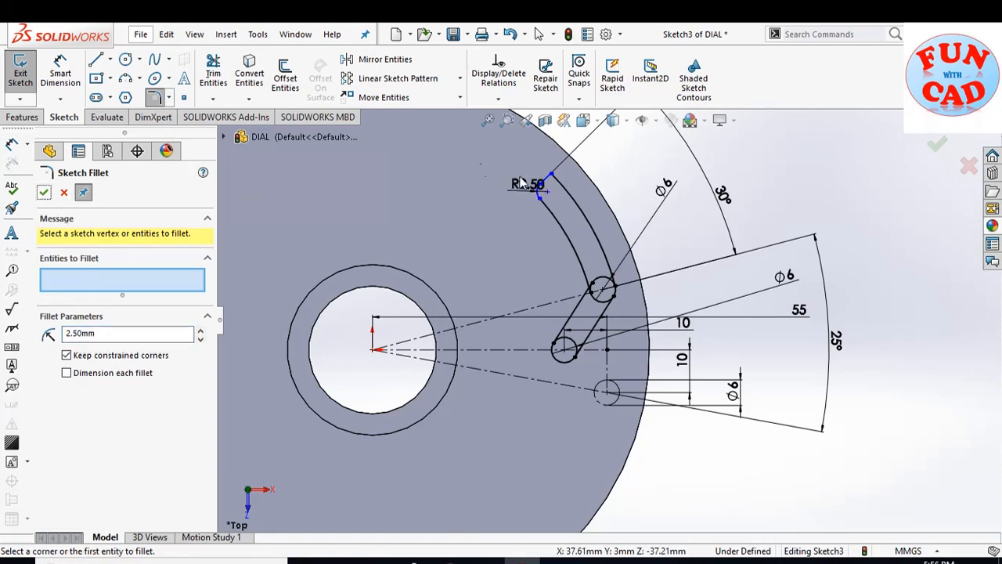
pyautogui.click(547, 178)
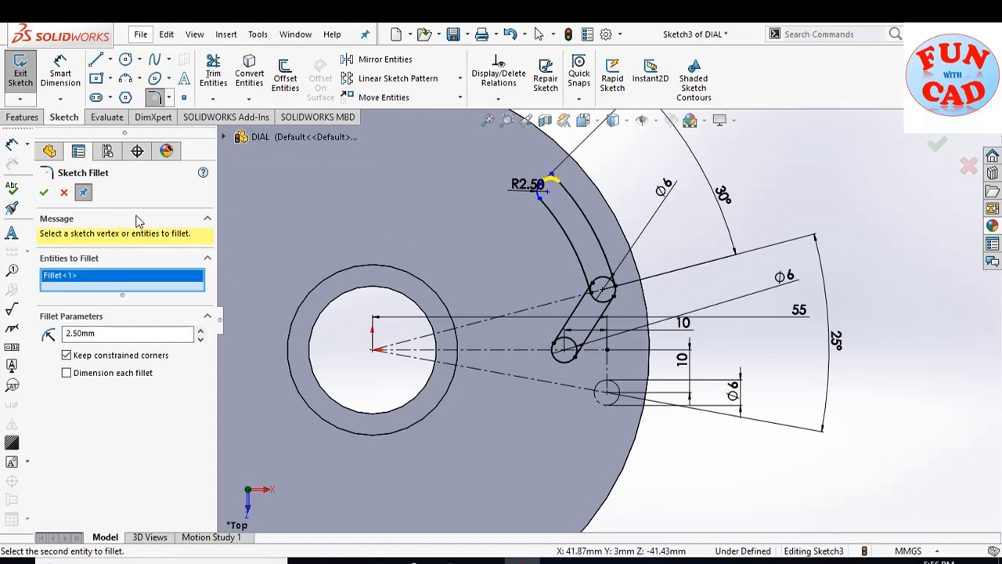
pyautogui.click(44, 193)
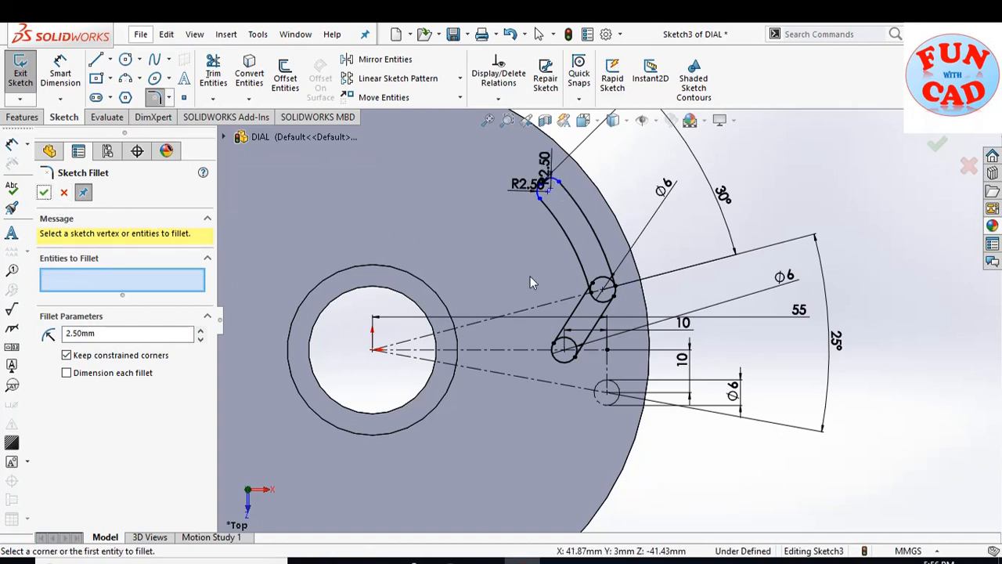
# Trim the upper 6 mm circle and the inner arc's overhang so the curved band runs into the slanted lines.
pyautogui.scroll(-2, 536, 280)
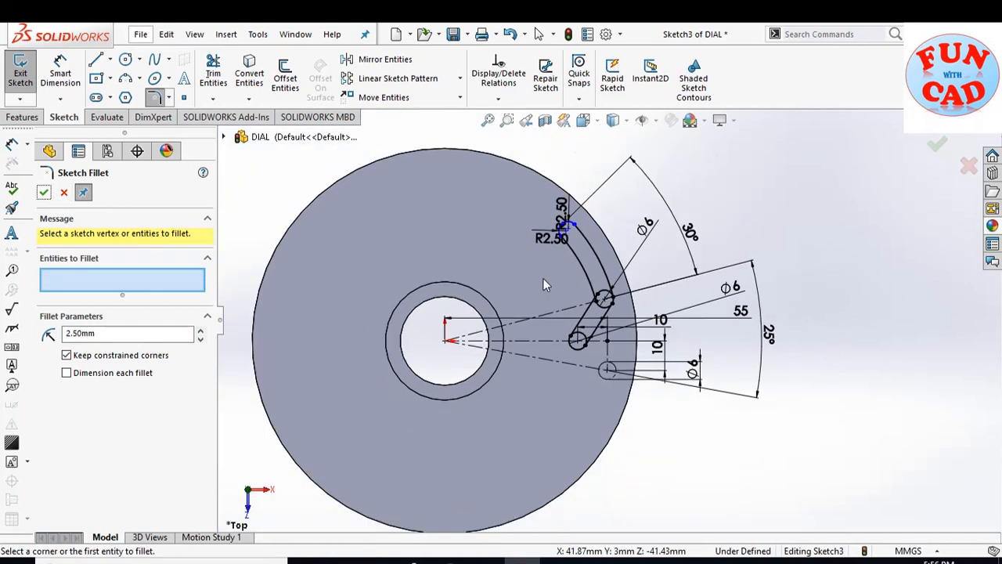
pyautogui.click(223, 84)
pyautogui.scroll(-5, 619, 333)
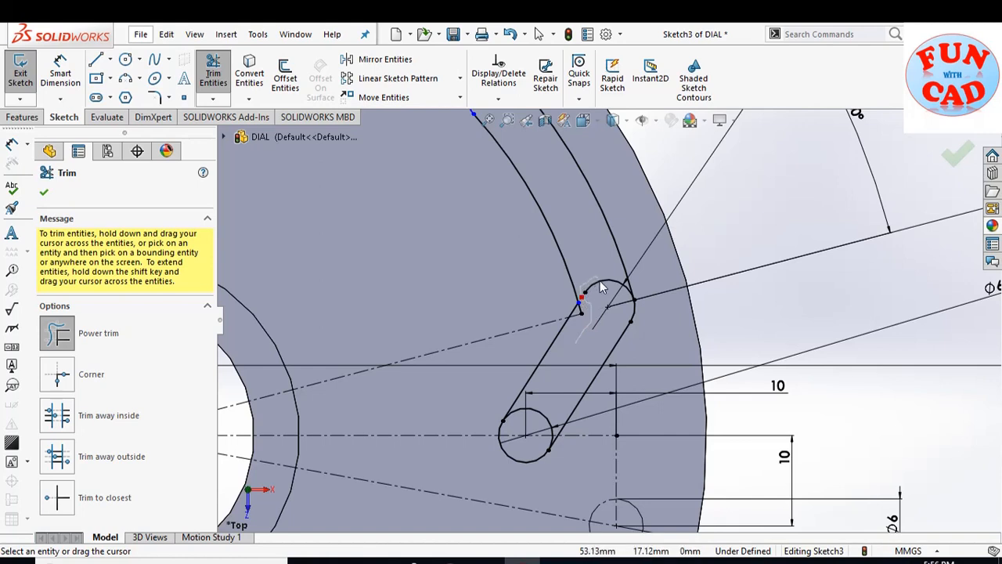
pyautogui.scroll(-3, 583, 313)
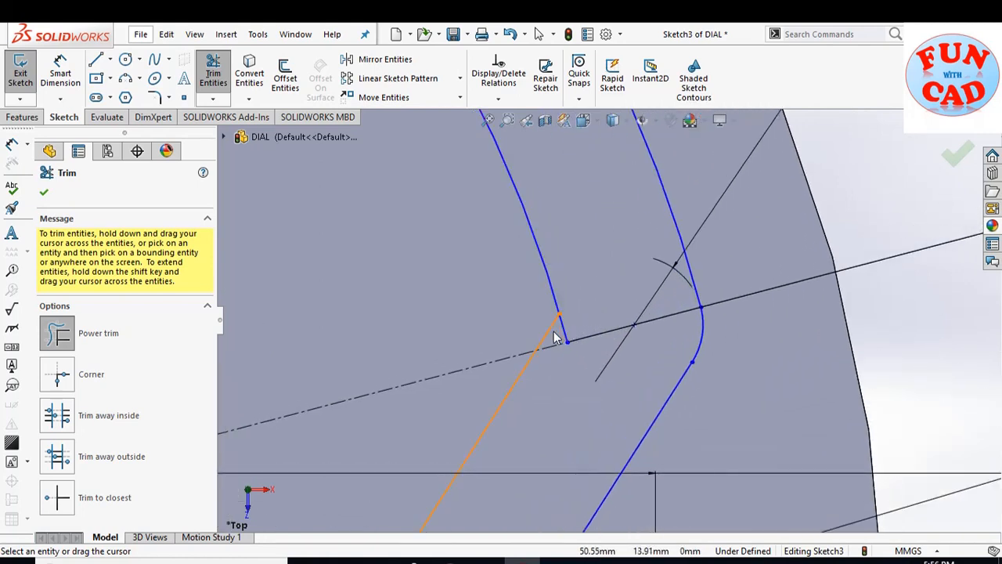
pyautogui.moveTo(559, 338); pyautogui.dragTo(568, 337)
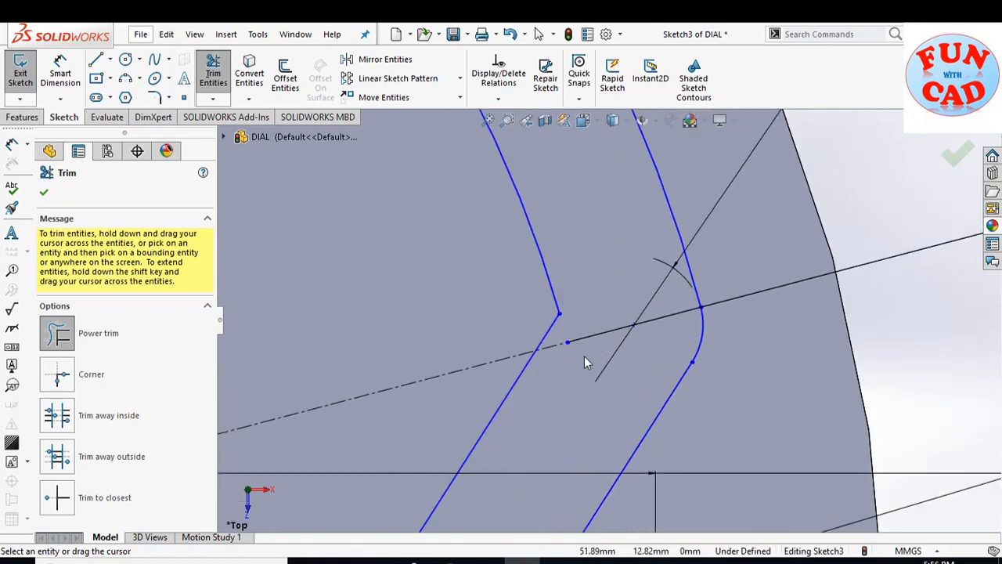
pyautogui.scroll(5, 584, 361)
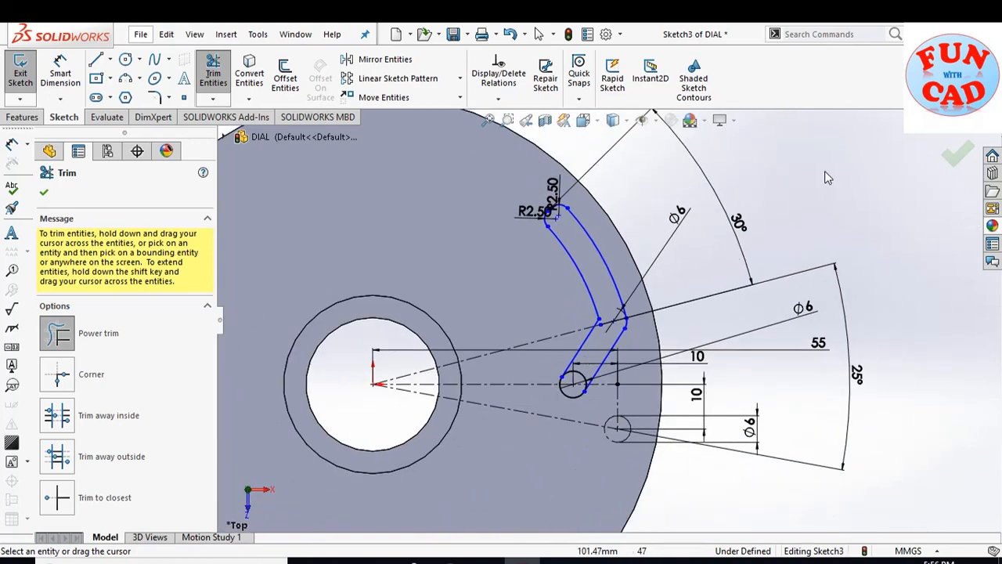
# Trim the part of the middle 6 mm circle between the slanted lines to leave a rounded lower end on the slot profile.
pyautogui.scroll(-2, 585, 383)
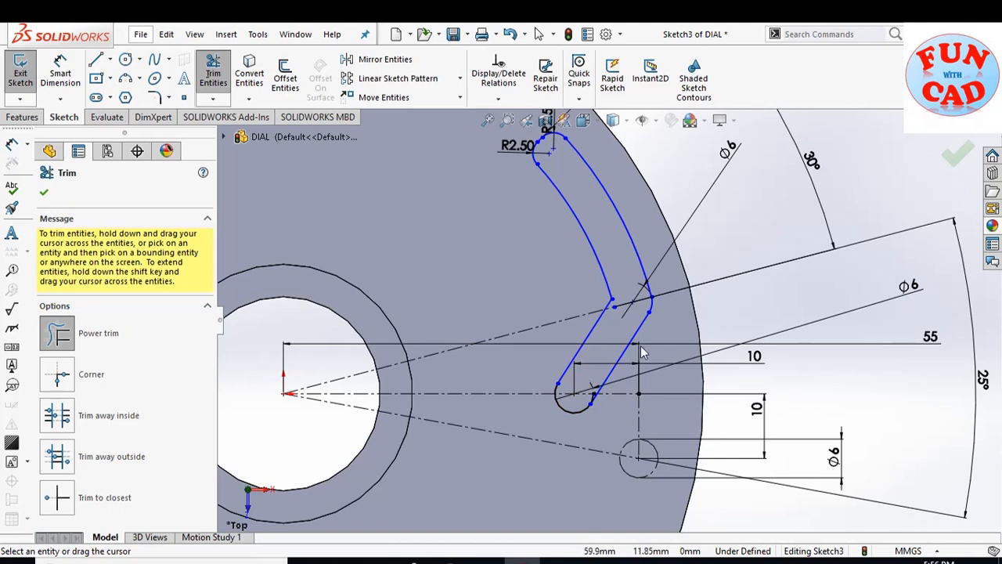
pyautogui.moveTo(586, 373); pyautogui.dragTo(599, 403)
pyautogui.scroll(-3, 599, 403)
pyautogui.scroll(-3, 598, 403)
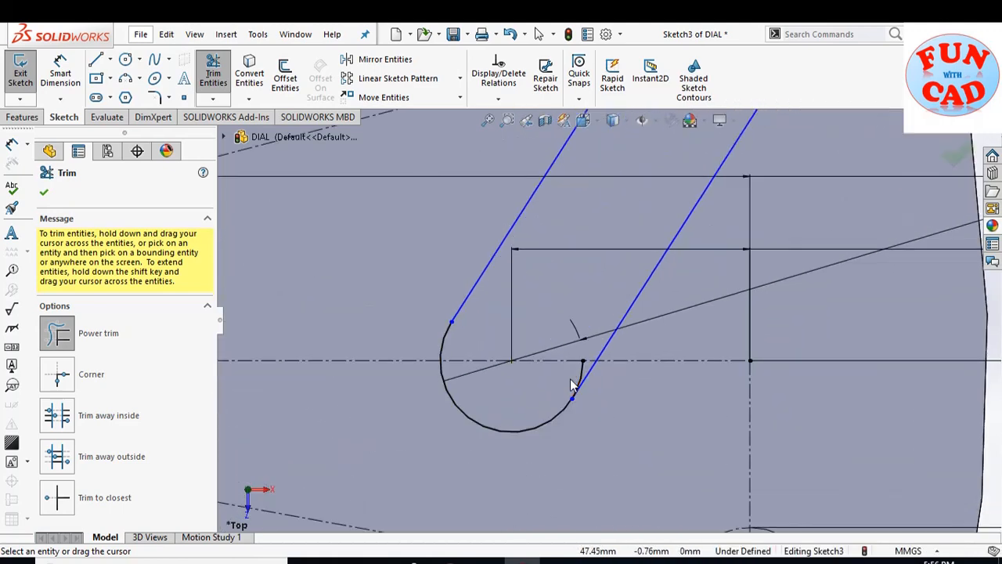
pyautogui.scroll(6, 556, 435)
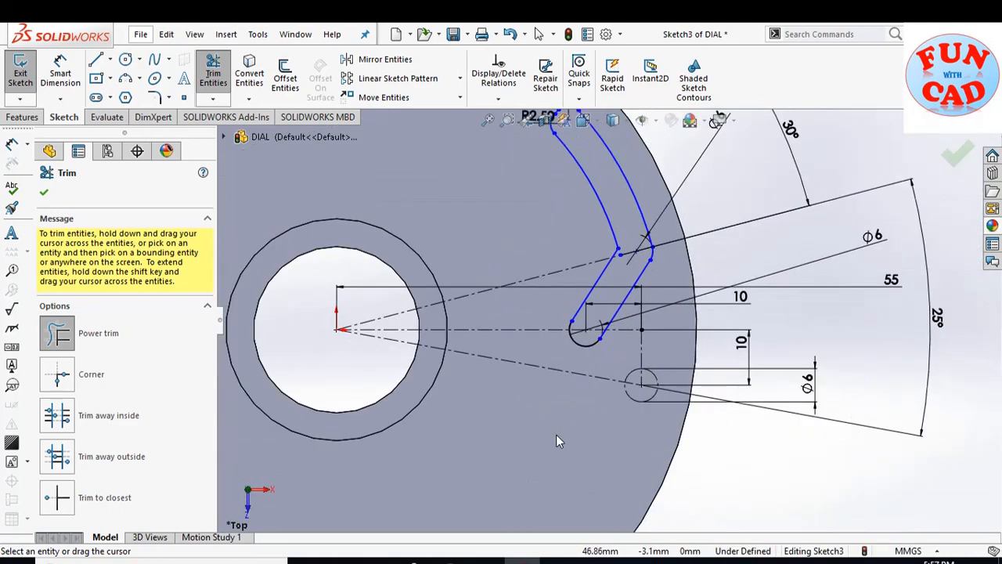
pyautogui.click(957, 157)
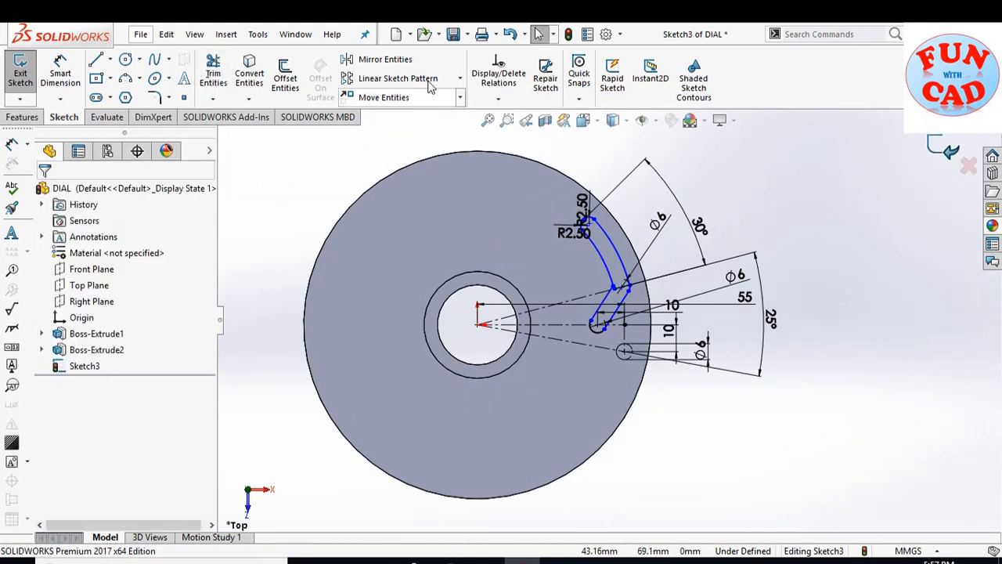
# Offset the whole slot outline outward by 0.20 mm, turning the original outline into construction geometry.
pyautogui.click(283, 80)
pyautogui.scroll(-3, 558, 305)
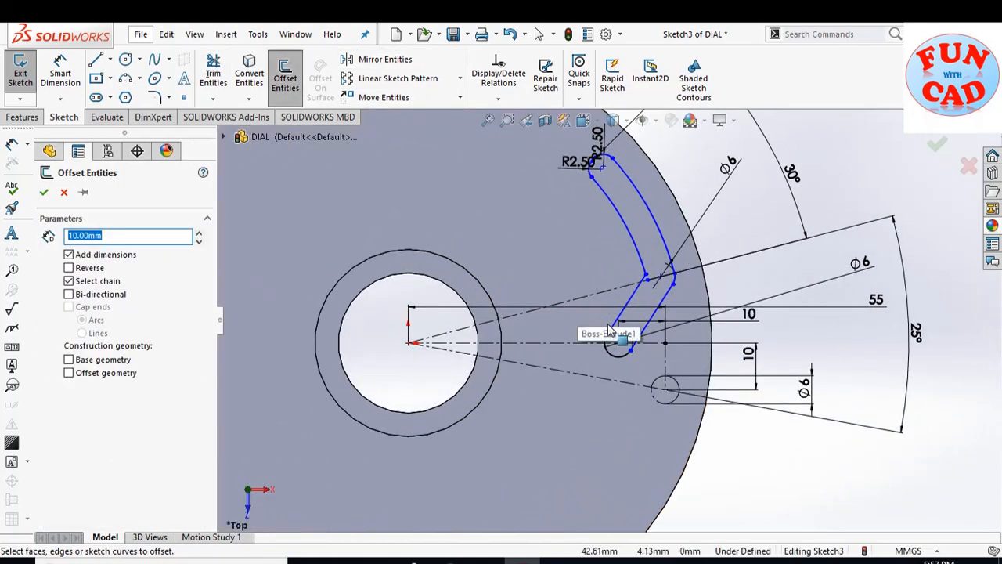
pyautogui.click(615, 330)
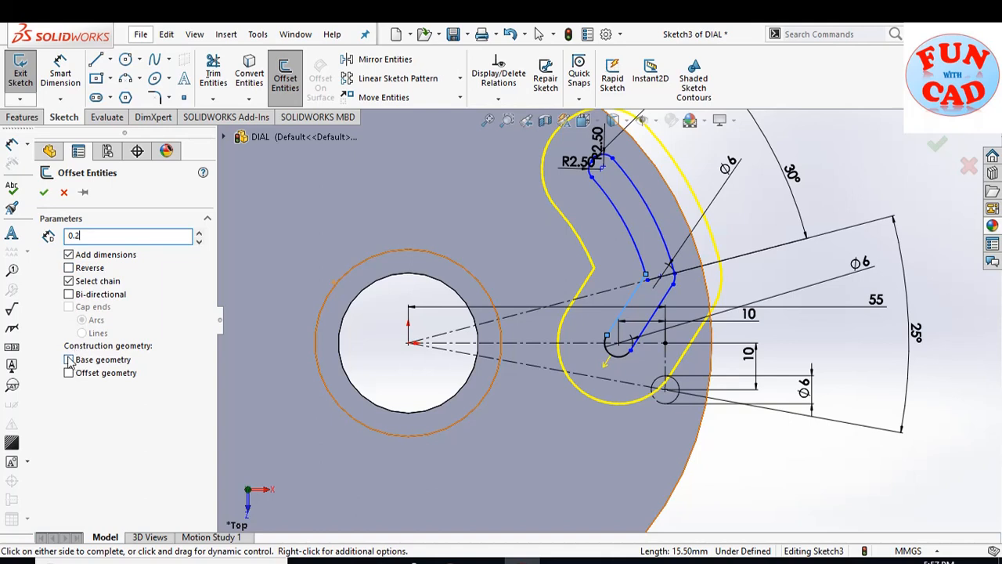
pyautogui.press('Return')
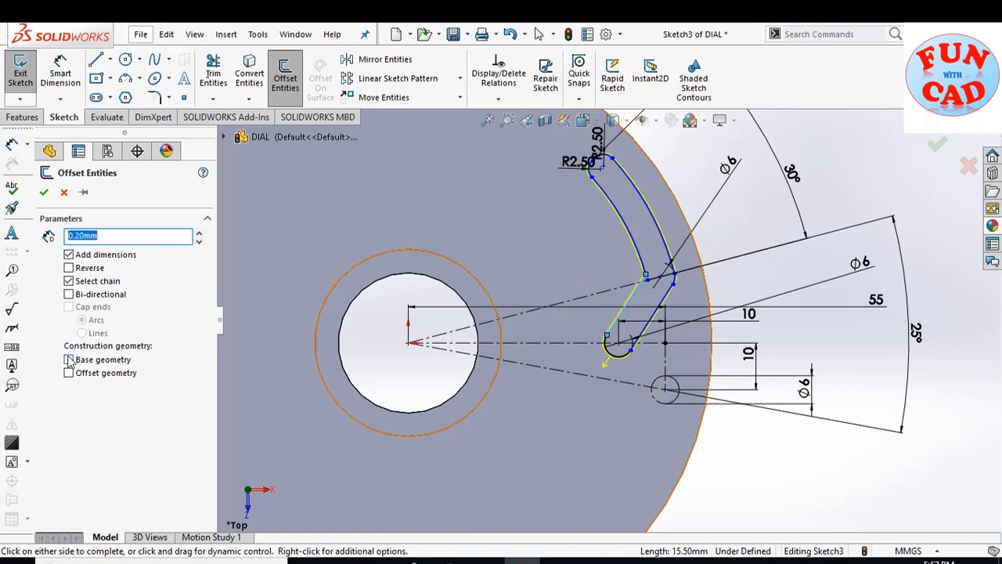
pyautogui.click(41, 199)
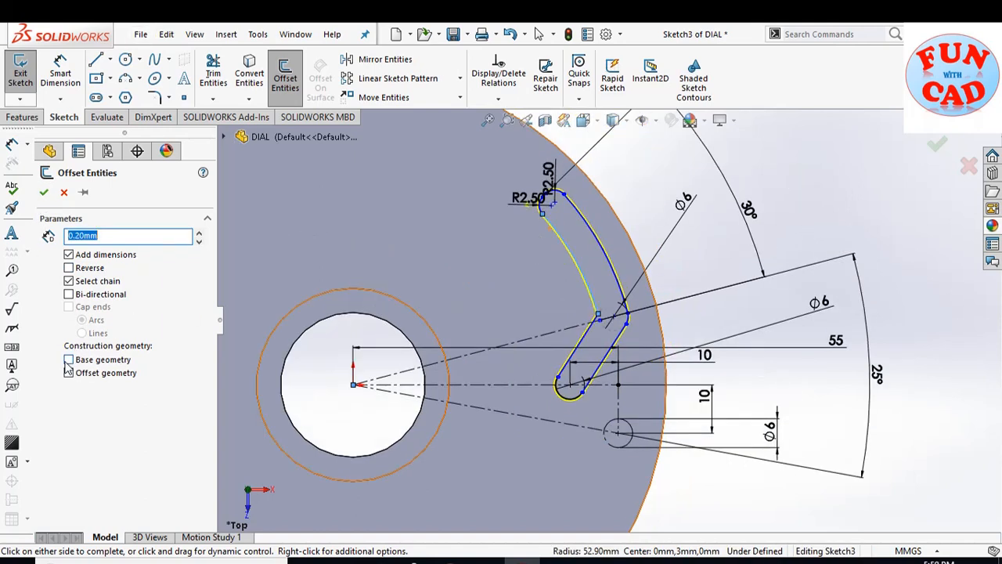
pyautogui.click(68, 360)
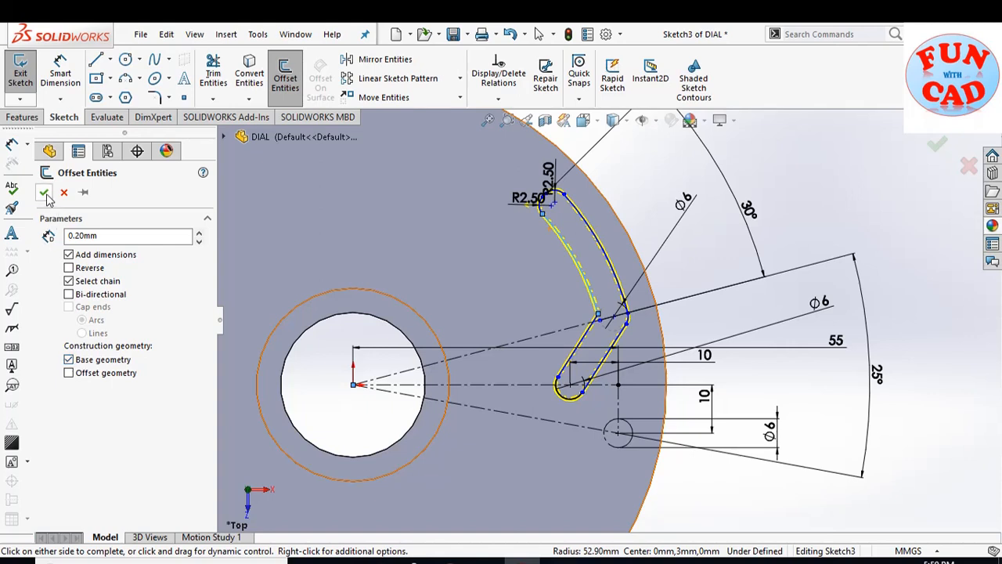
pyautogui.moveTo(101, 236); pyautogui.dragTo(57, 234)
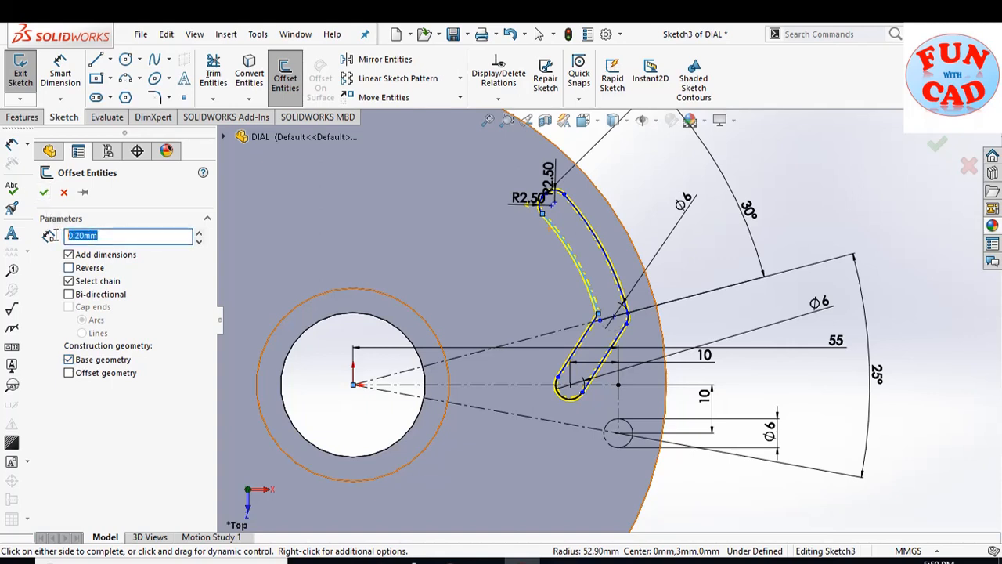
pyautogui.write('0')
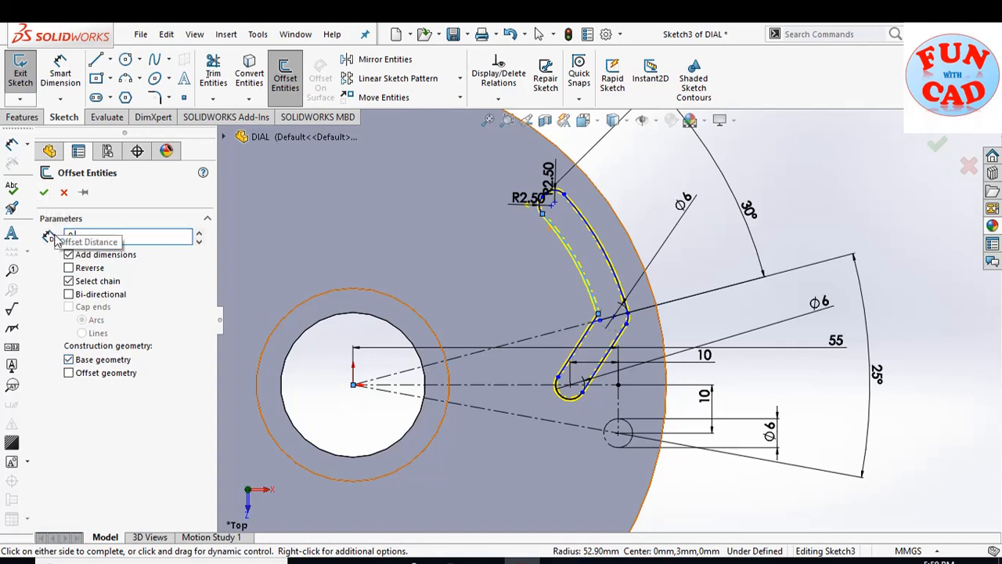
pyautogui.click(43, 194)
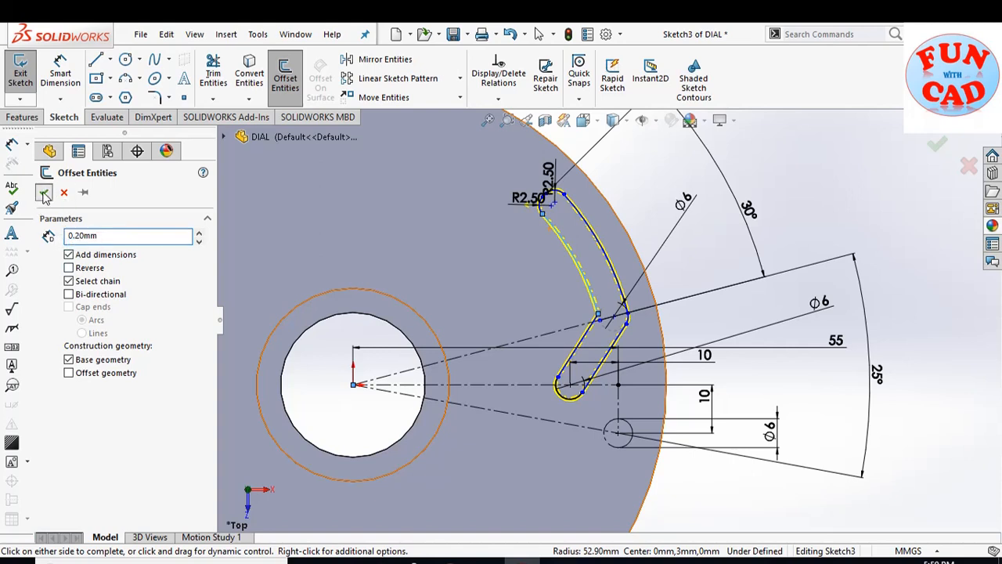
pyautogui.click(934, 146)
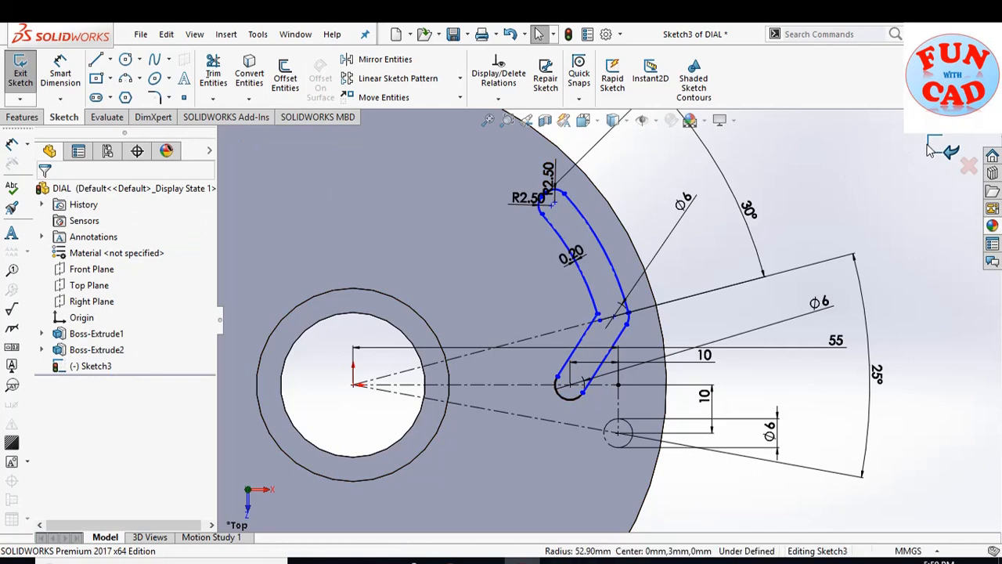
# Cut the bent slot through the dial from its sketch with a 10 mm blind extruded cut.
pyautogui.click(30, 119)
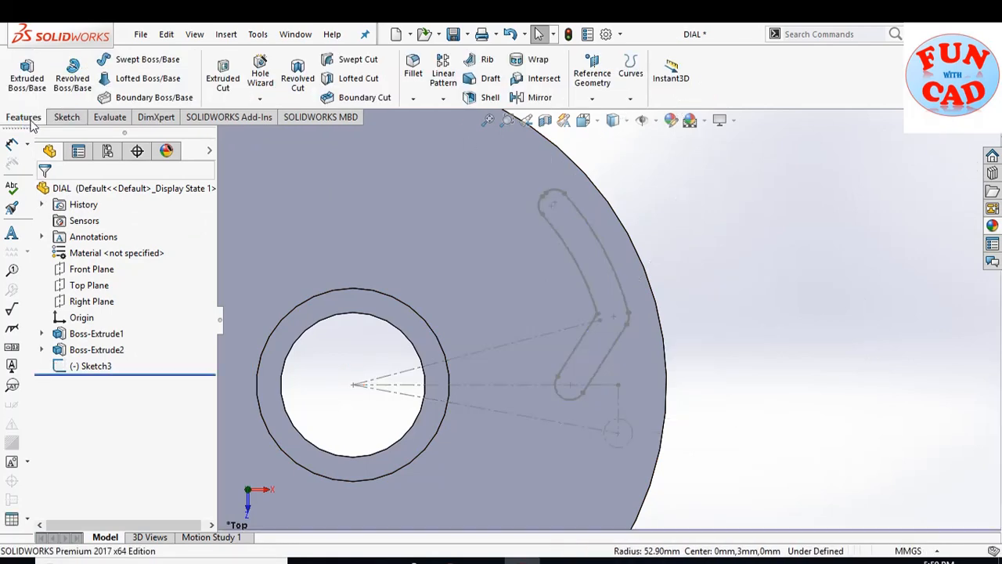
pyautogui.click(223, 74)
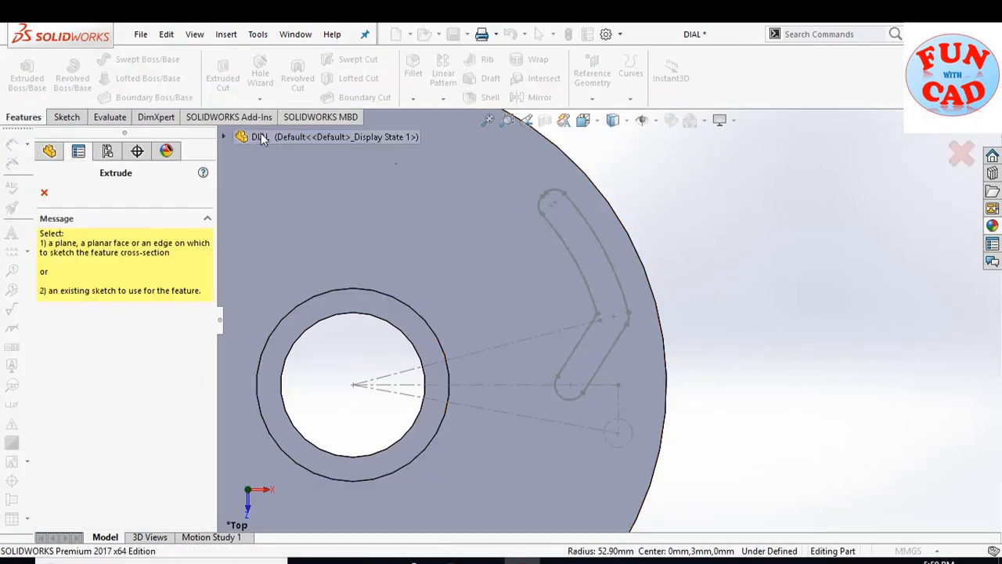
pyautogui.click(224, 136)
pyautogui.click(293, 312)
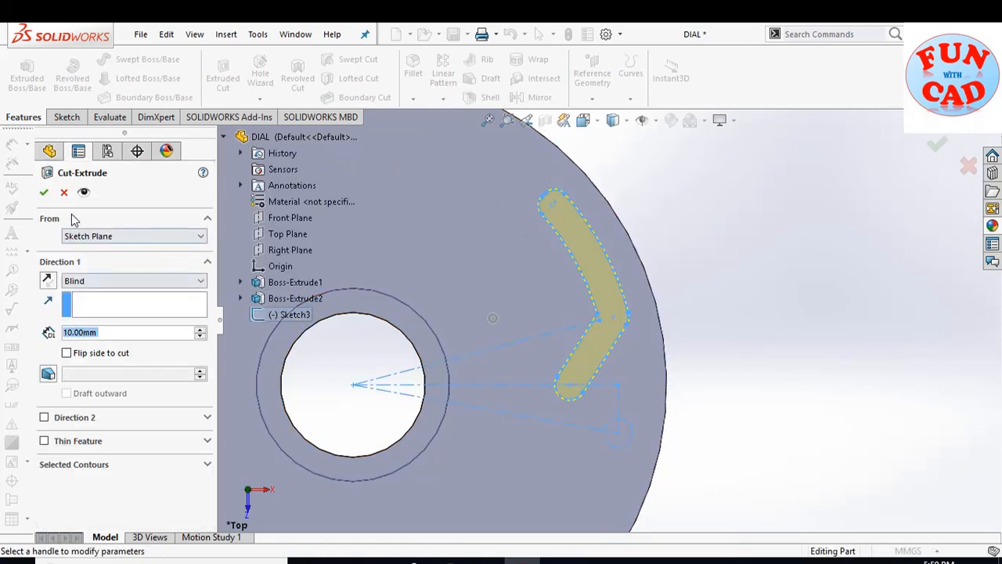
pyautogui.click(44, 193)
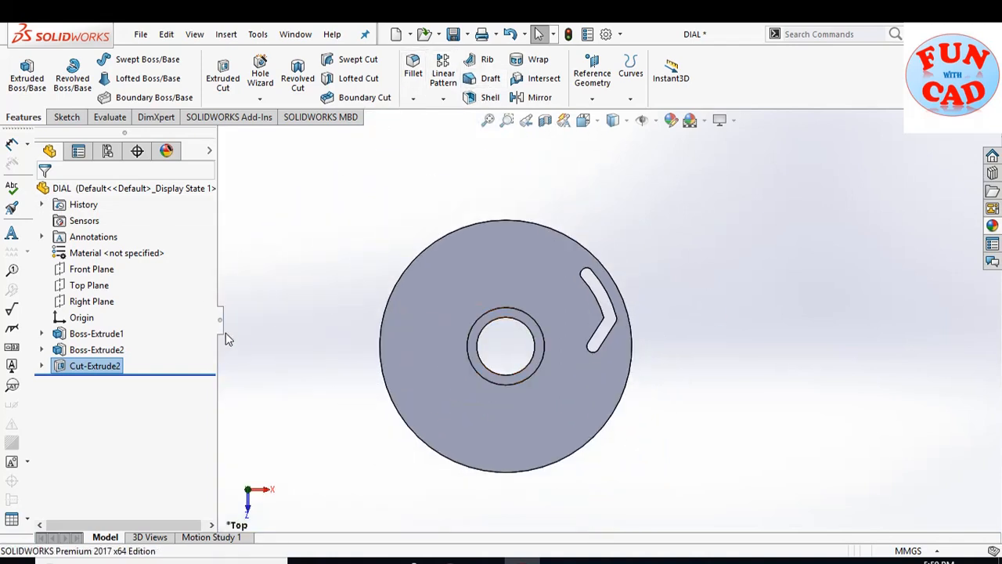
# Start a sketch on the dial's flat face, draw a horizontal construction line from the origin away from the existing slot, and dimension its length.
pyautogui.click(64, 116)
pyautogui.click(20, 66)
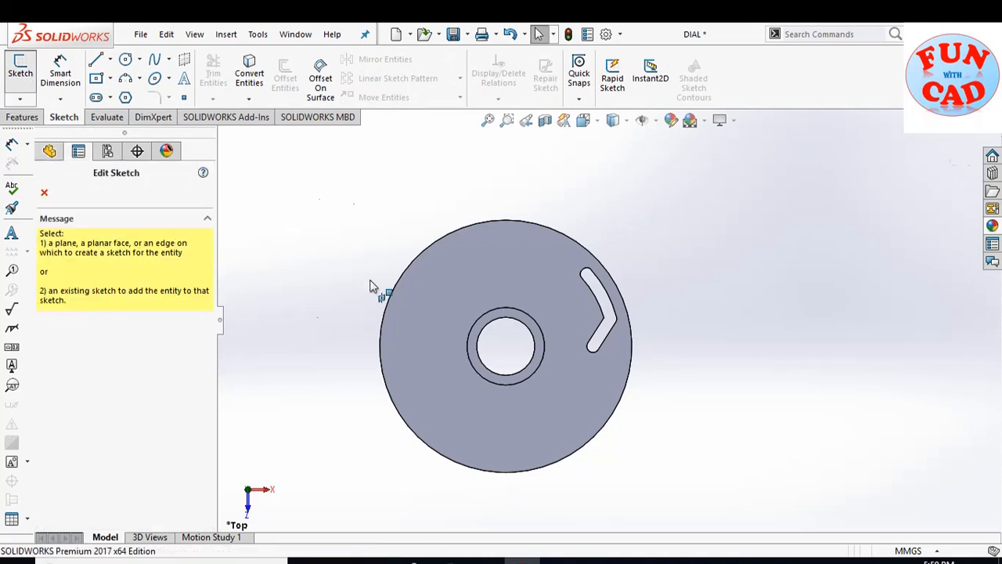
pyautogui.click(411, 328)
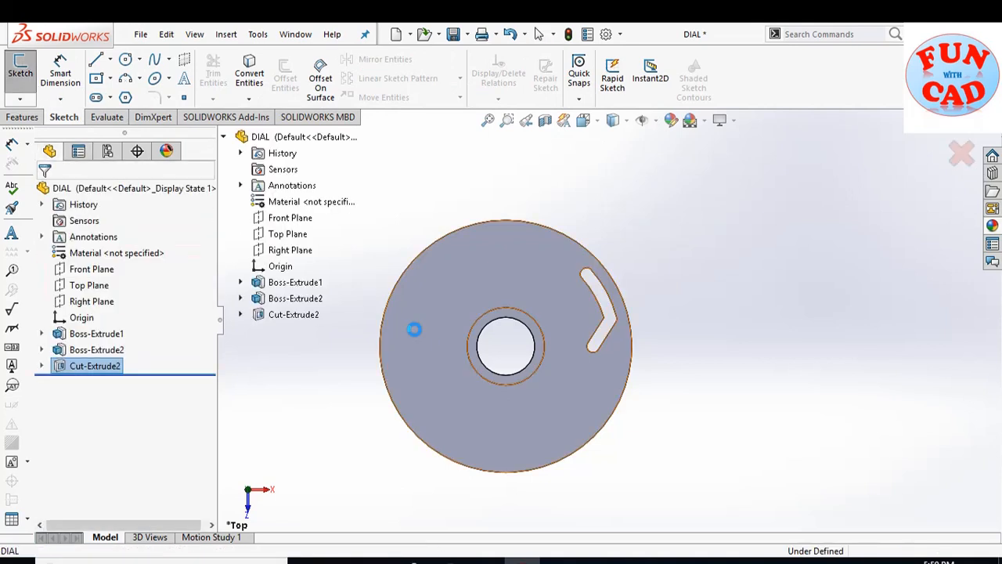
pyautogui.click(111, 61)
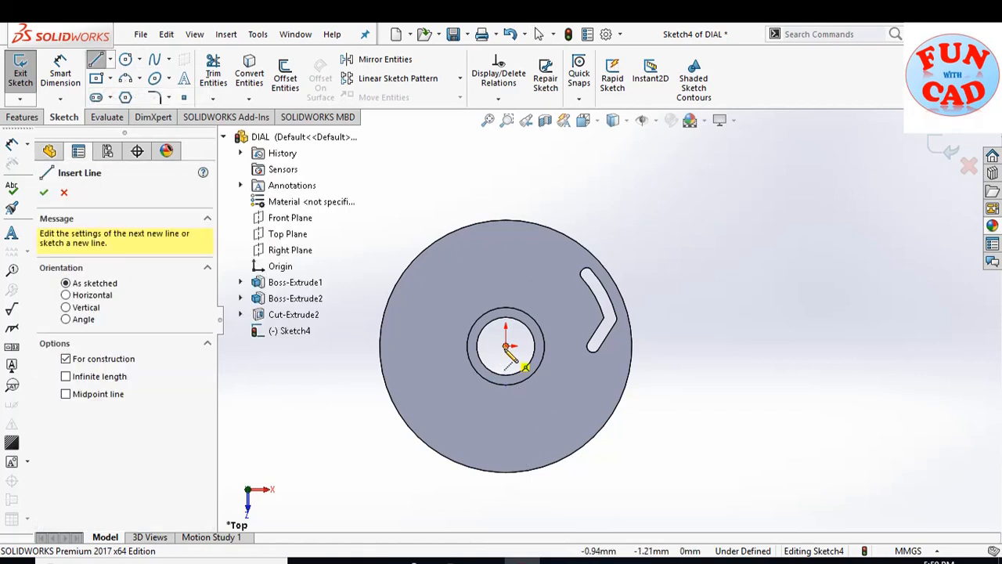
pyautogui.click(505, 344)
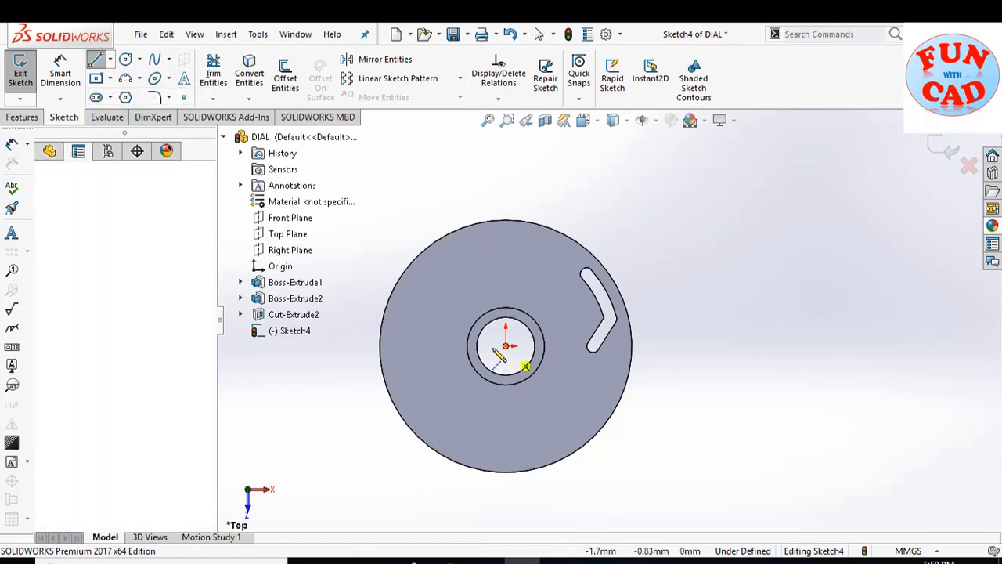
pyautogui.click(429, 346)
pyautogui.press('Escape')
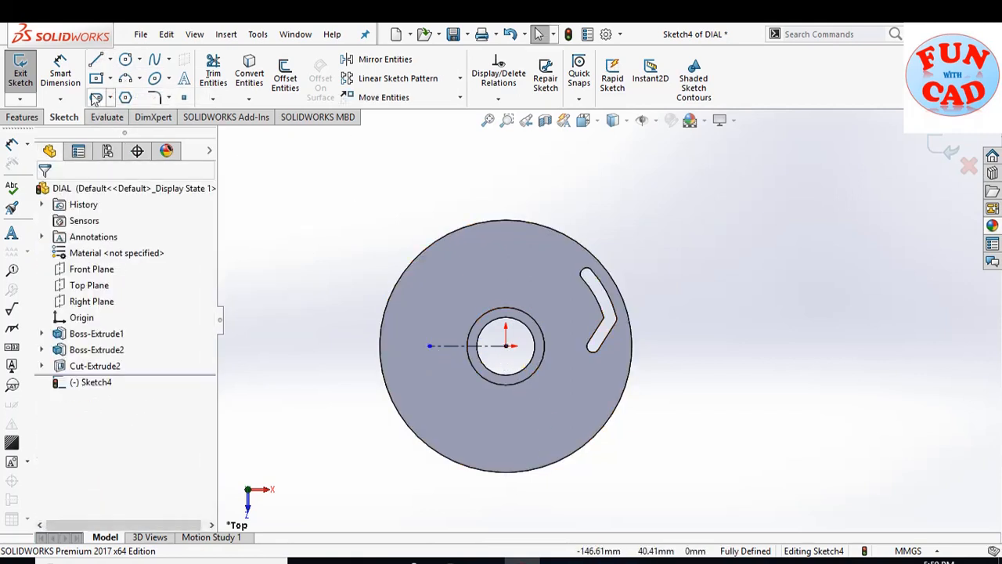
pyautogui.click(61, 74)
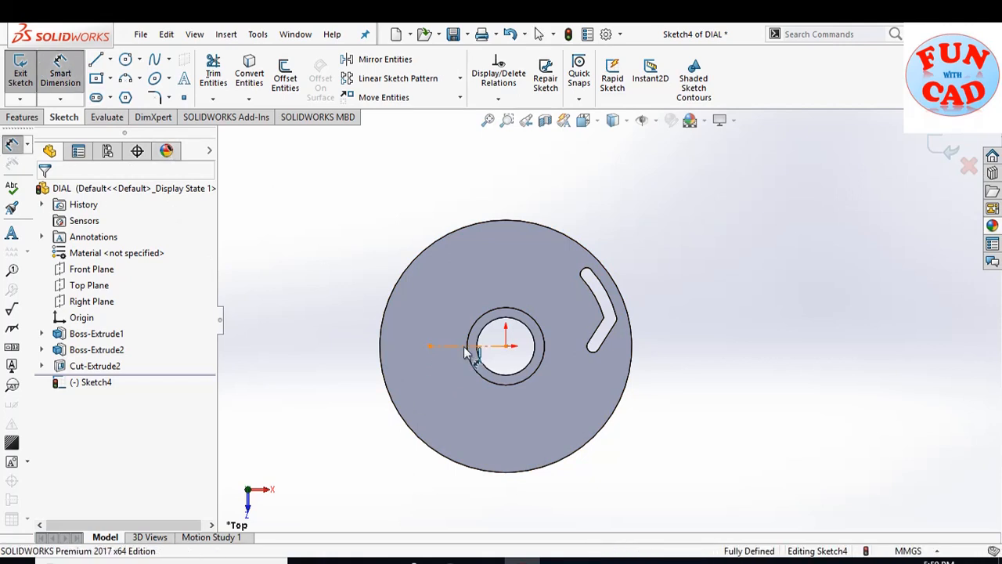
pyautogui.click(465, 353)
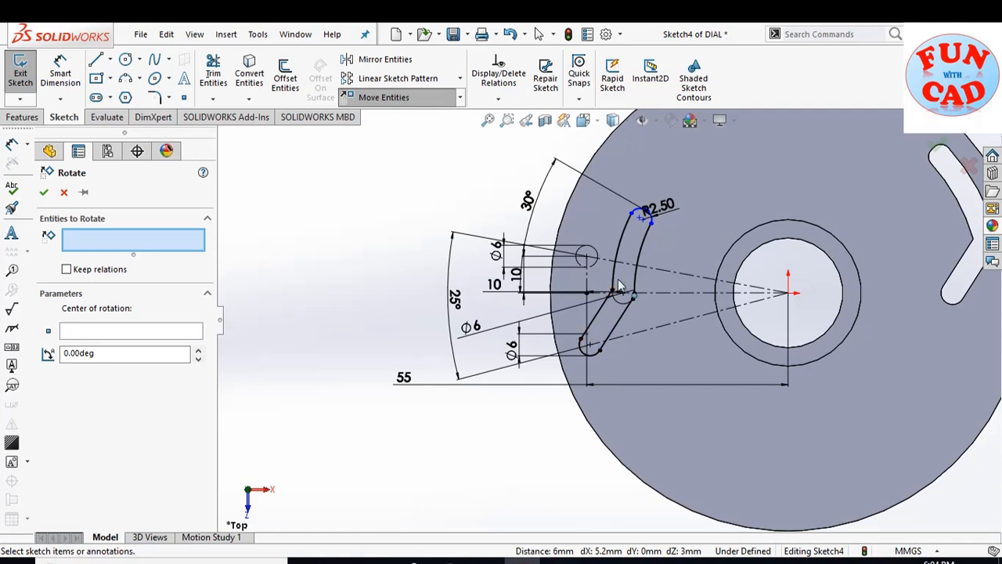
# Rotate the complete bent slot outline, including its slanted lines, curved sides and rounded ends, by 25° about the origin at the dial's centre.
pyautogui.click(598, 320)
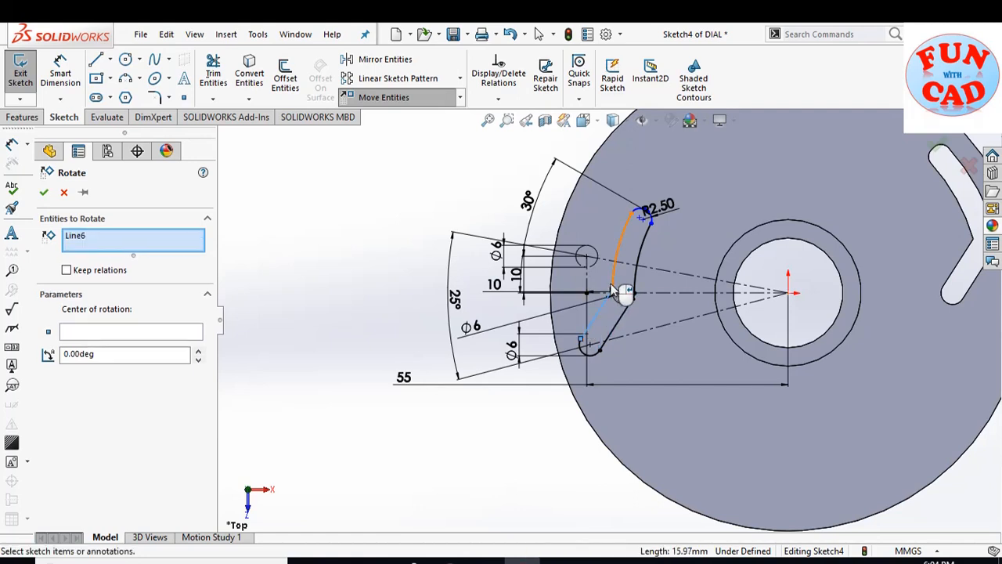
pyautogui.click(616, 291)
pyautogui.click(648, 212)
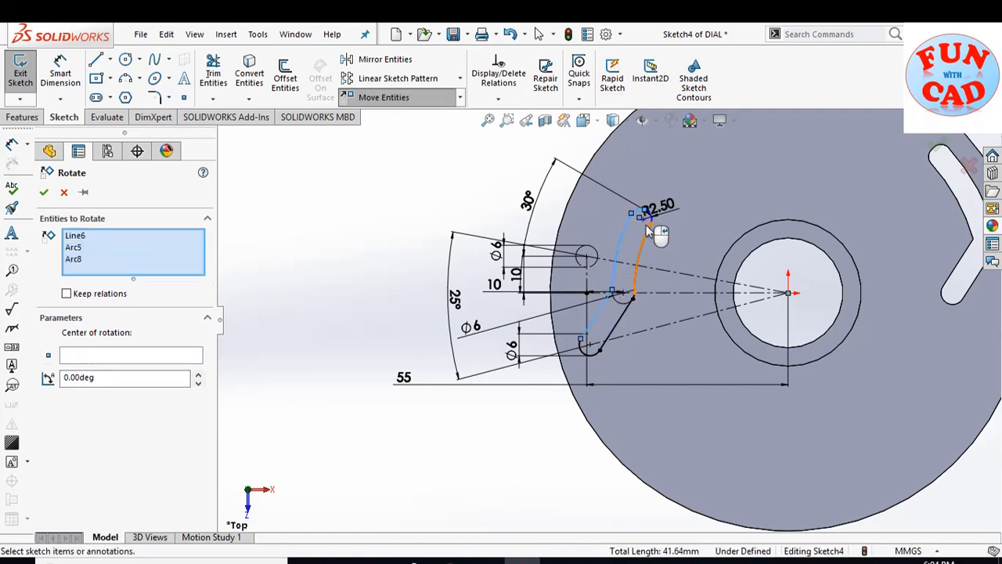
pyautogui.click(653, 220)
pyautogui.scroll(-5, 651, 216)
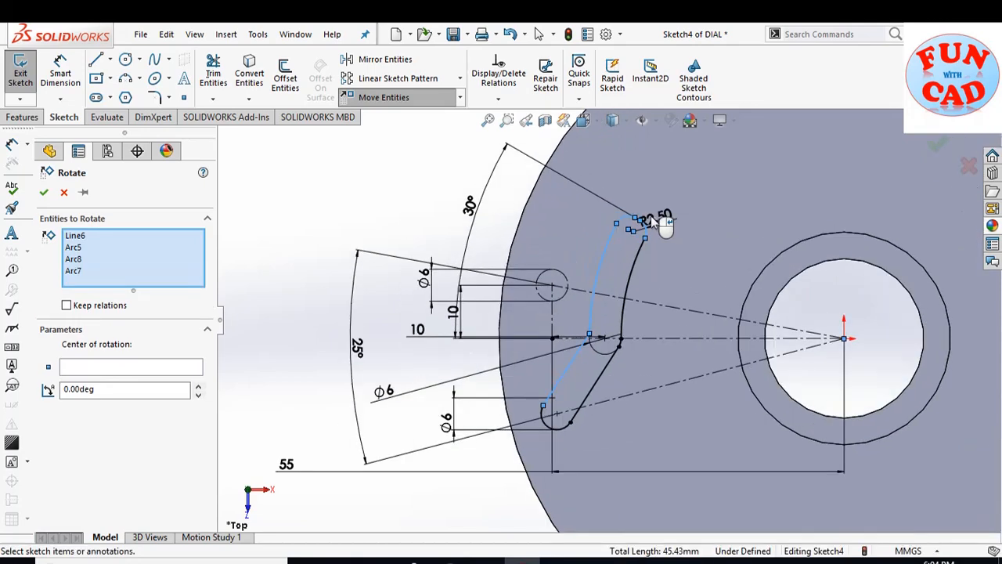
pyautogui.scroll(-2, 646, 227)
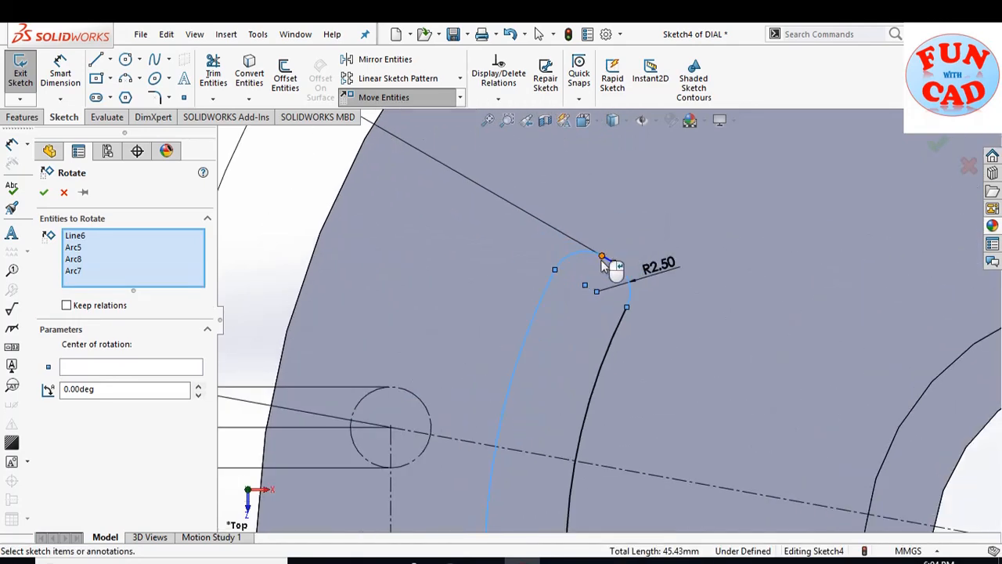
pyautogui.click(611, 265)
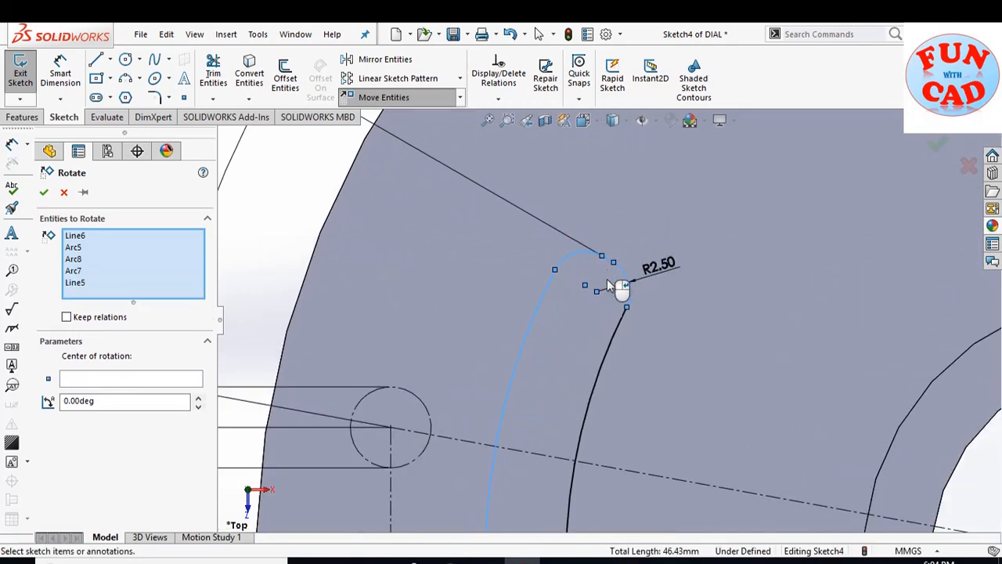
pyautogui.click(618, 333)
pyautogui.scroll(3, 626, 331)
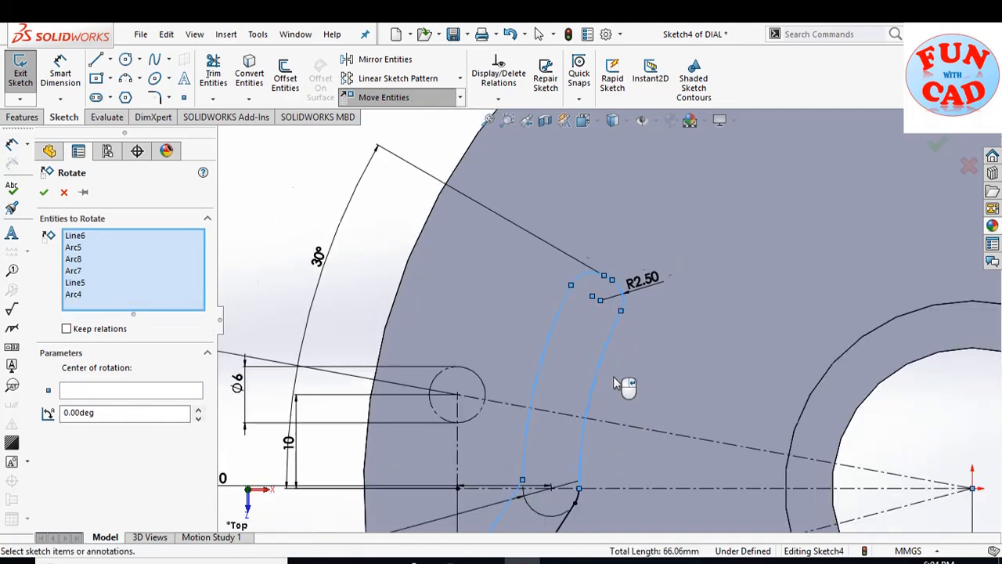
pyautogui.scroll(-2, 588, 486)
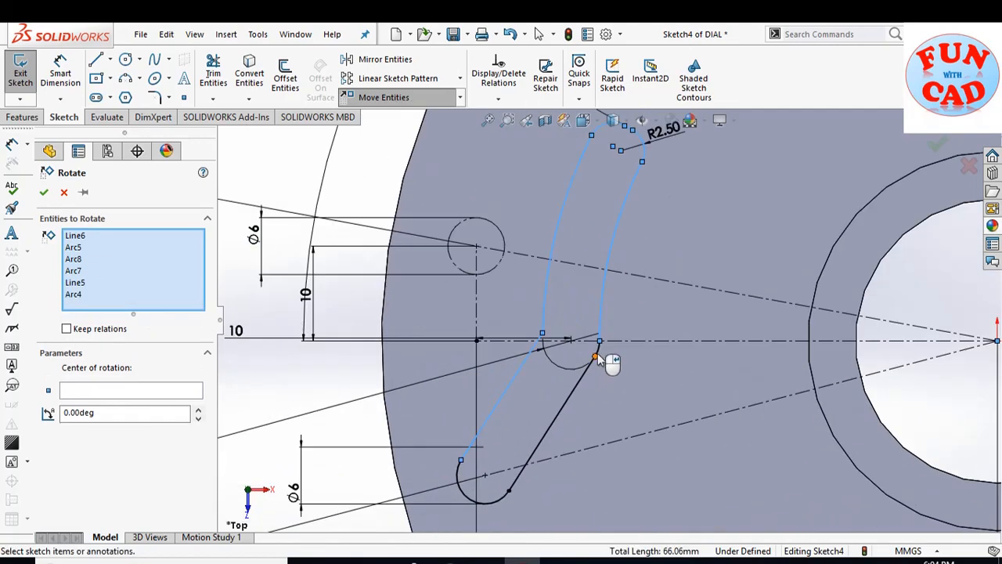
pyautogui.click(600, 356)
pyautogui.click(579, 381)
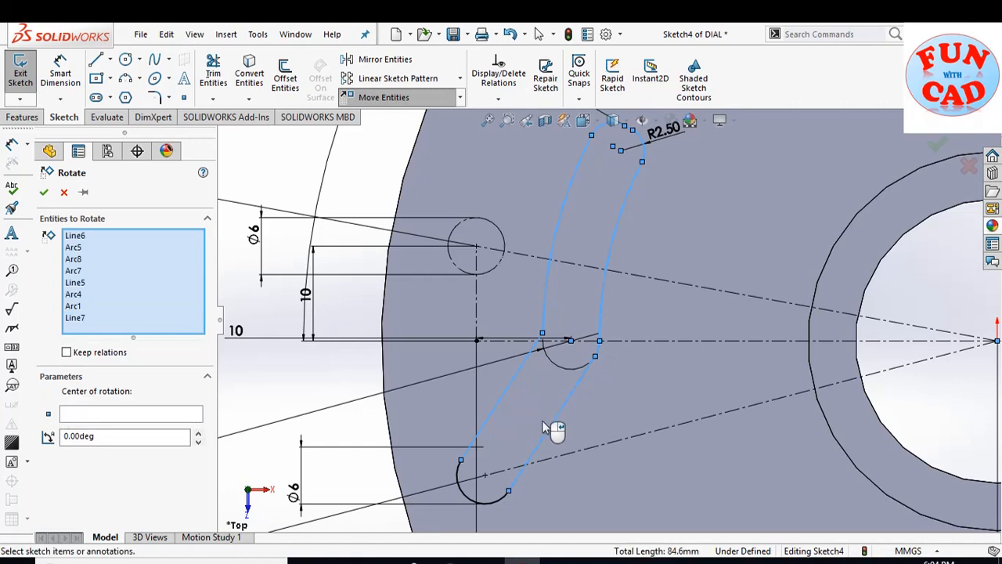
pyautogui.click(486, 509)
pyautogui.click(79, 427)
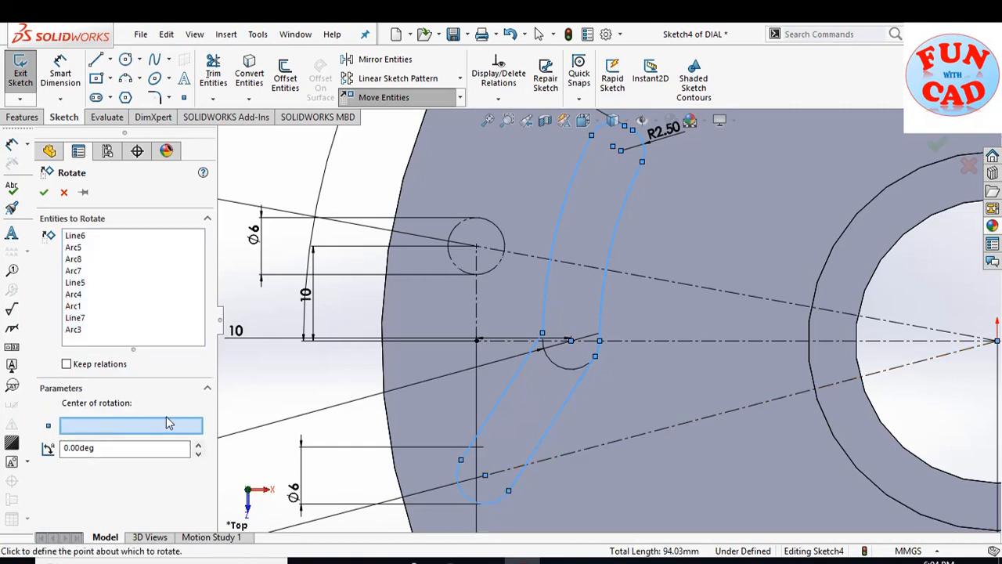
pyautogui.scroll(2, 604, 360)
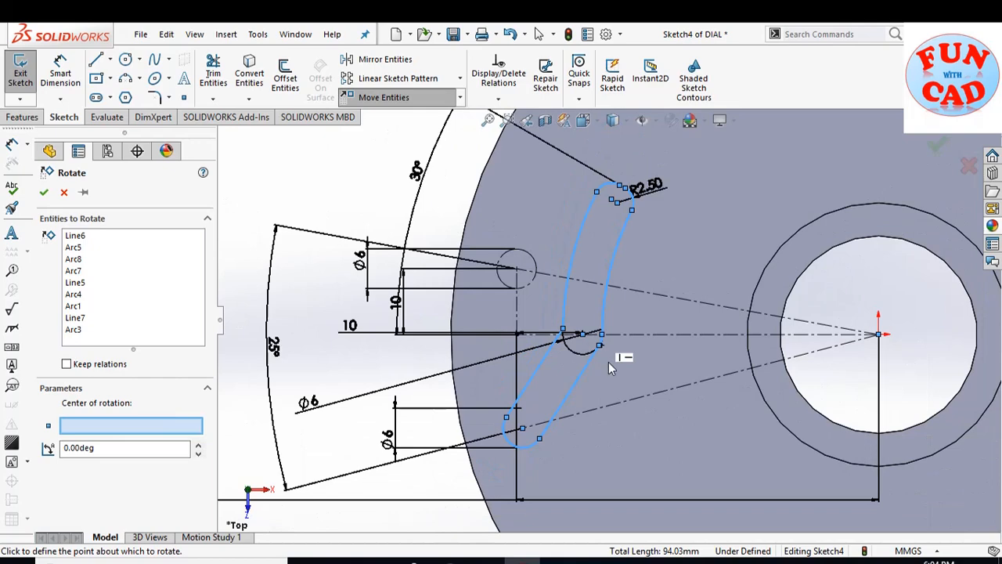
pyautogui.click(878, 334)
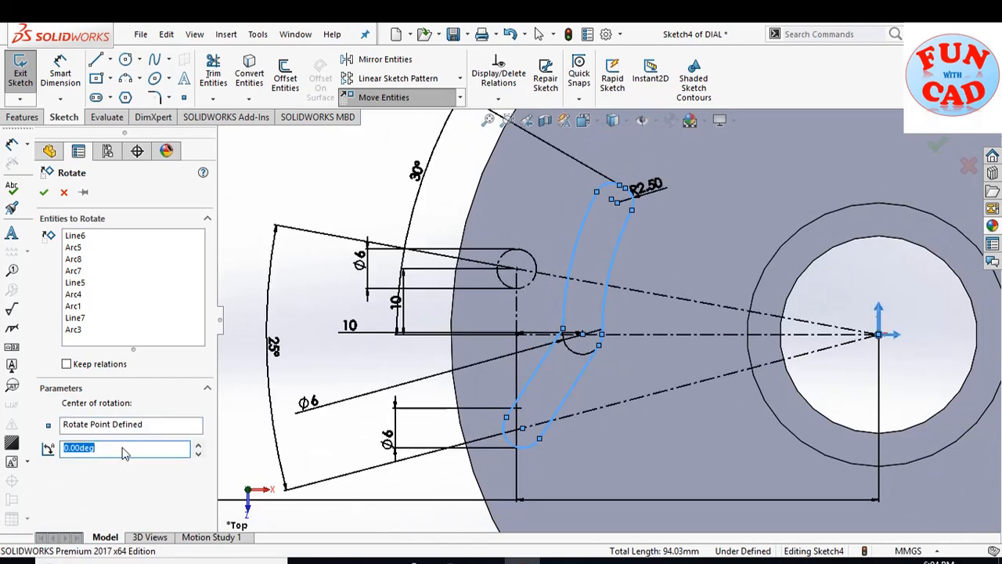
pyautogui.write('25')
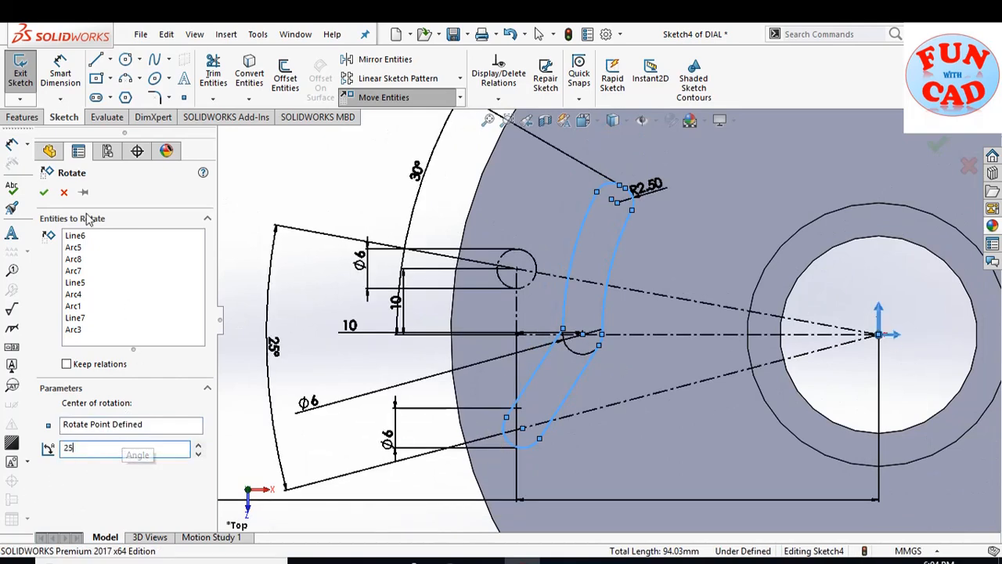
pyautogui.click(44, 192)
# Offset the rotated slot outline outward by 0.20 mm with its base geometry made construction, and finish the sketch.
pyautogui.scroll(3, 603, 383)
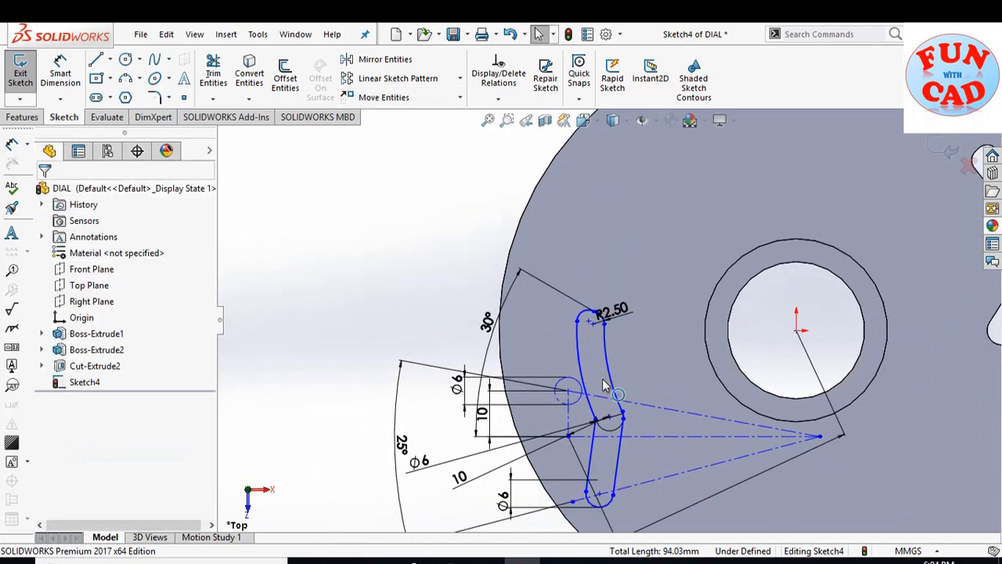
pyautogui.click(282, 76)
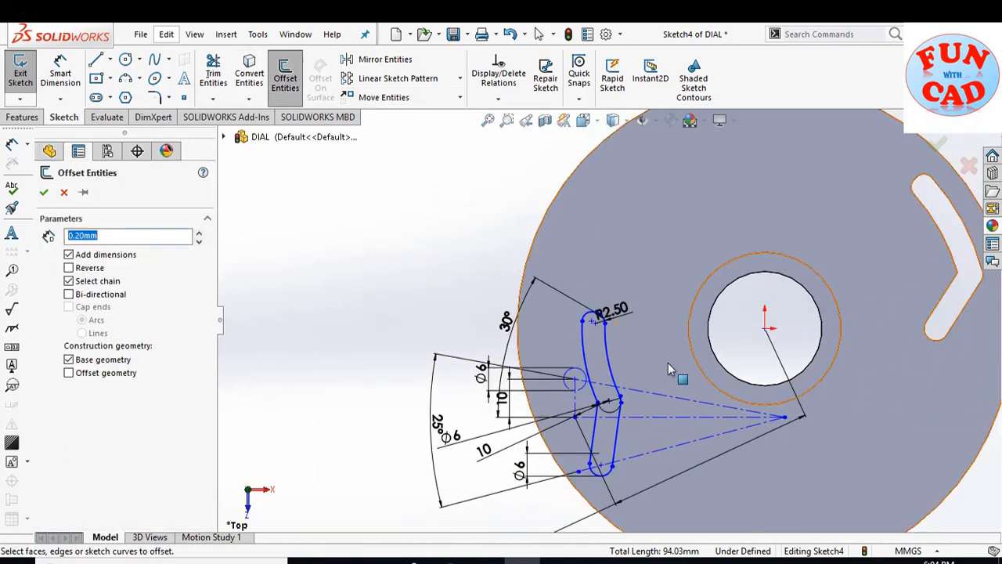
pyautogui.click(584, 360)
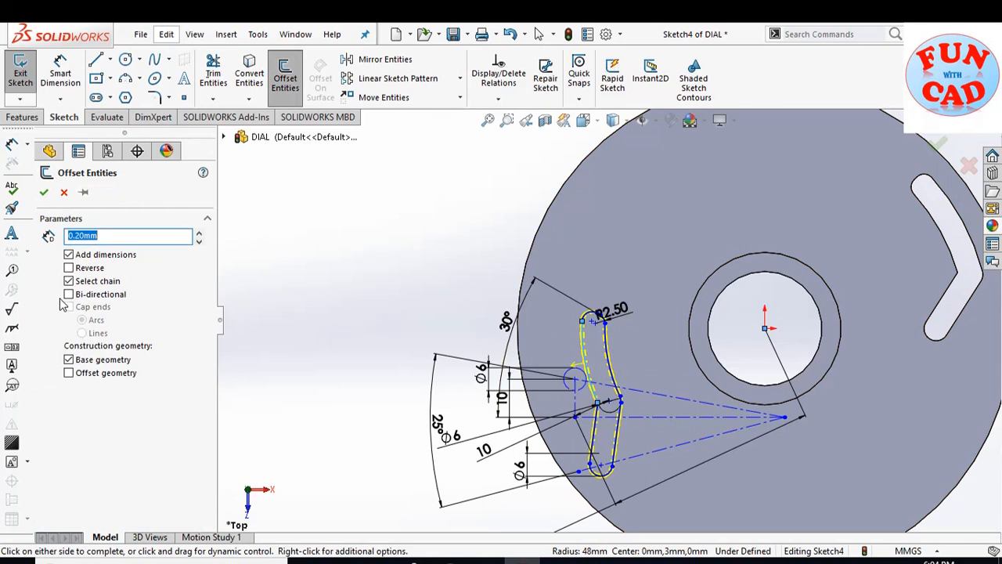
pyautogui.click(44, 192)
pyautogui.click(950, 153)
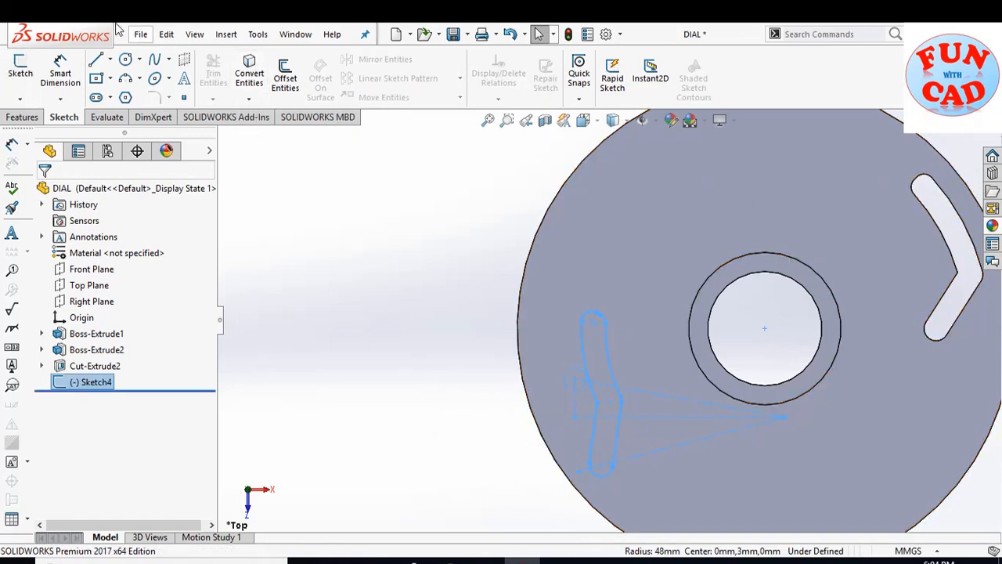
# Cut the second bent slot into the dial from its sketch with a 10 mm blind extruded cut.
pyautogui.click(25, 118)
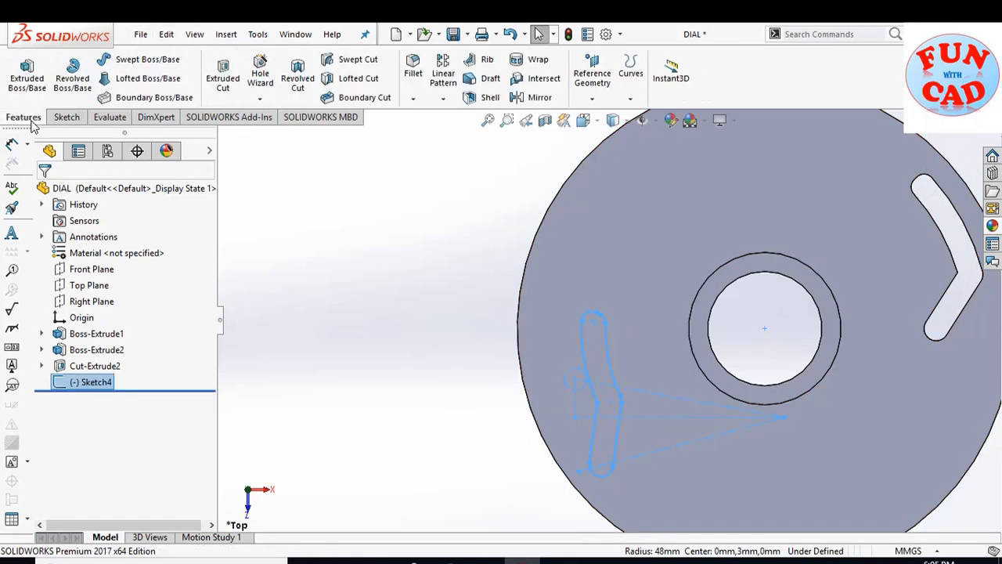
pyautogui.click(223, 76)
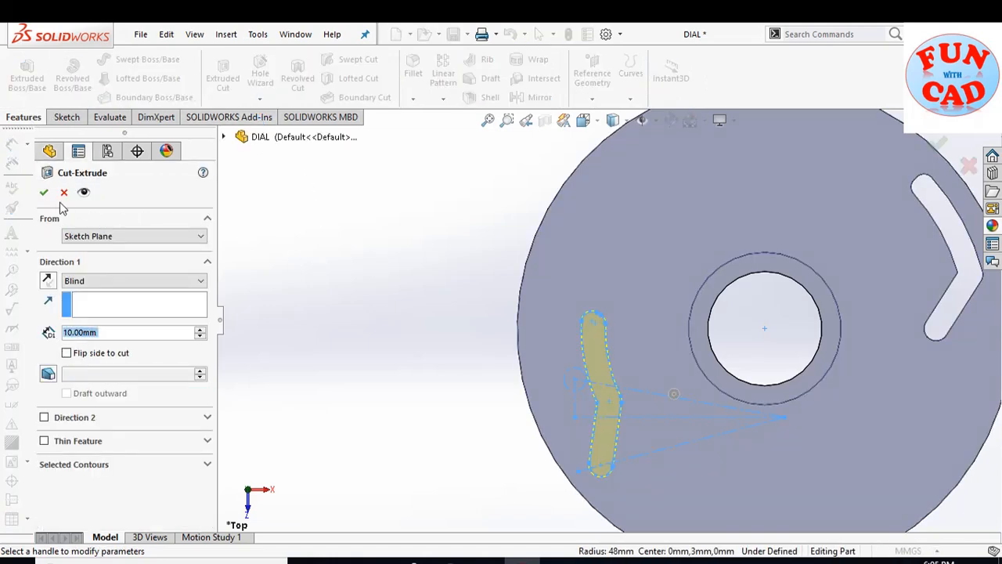
pyautogui.click(44, 193)
pyautogui.scroll(3, 595, 309)
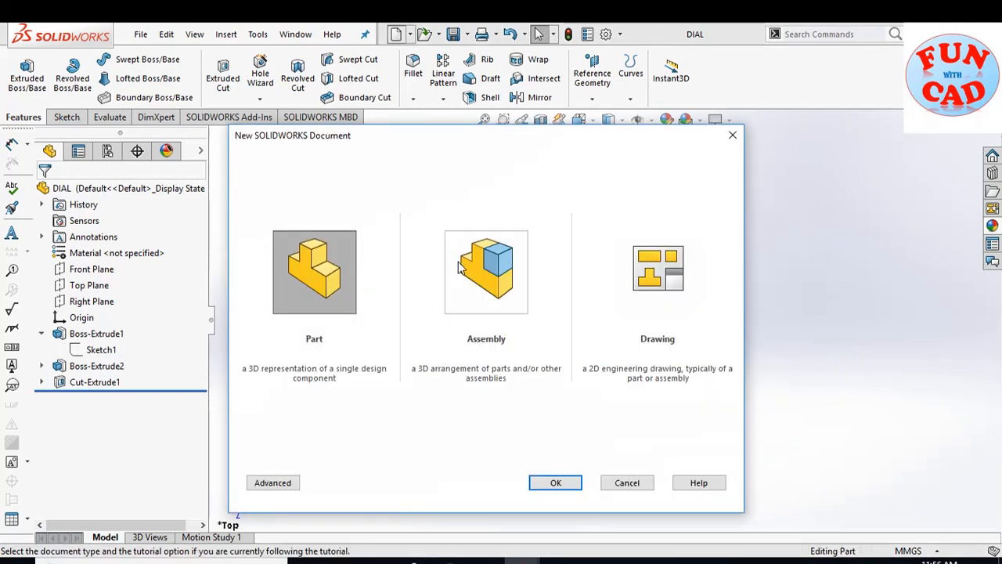
# Create a new assembly document and place the BASE part as its first component.
pyautogui.click(463, 267)
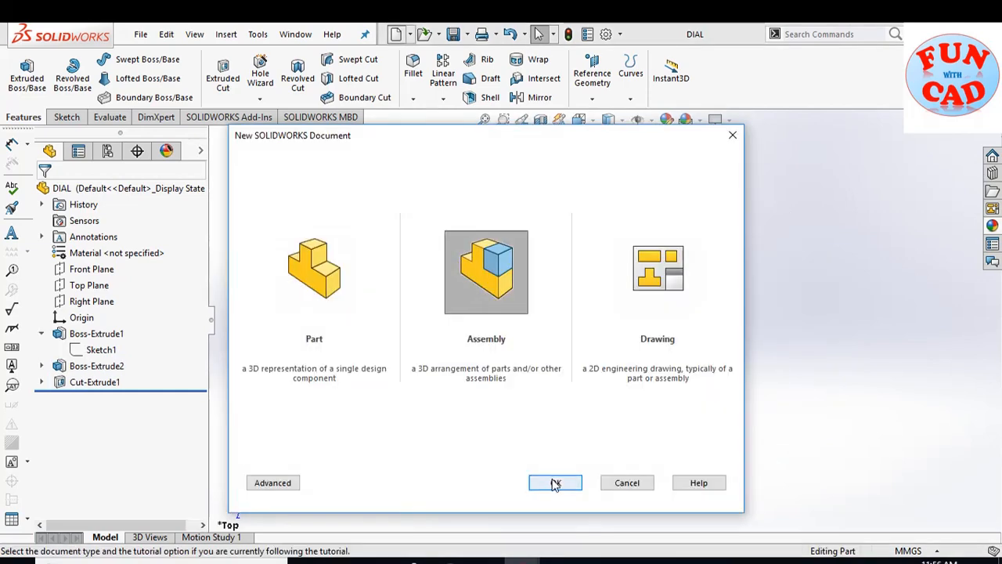
pyautogui.click(555, 482)
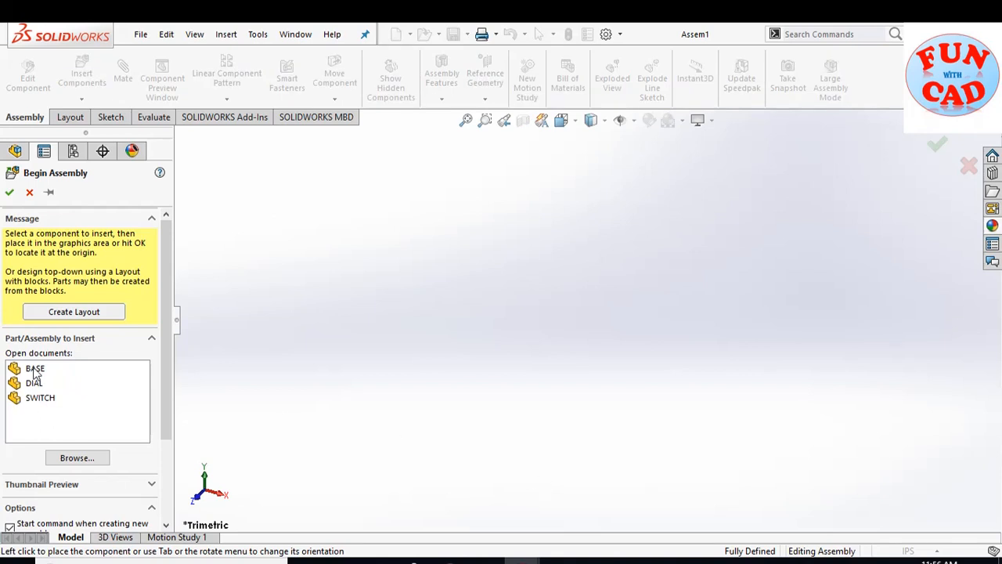
pyautogui.click(34, 370)
pyautogui.click(533, 294)
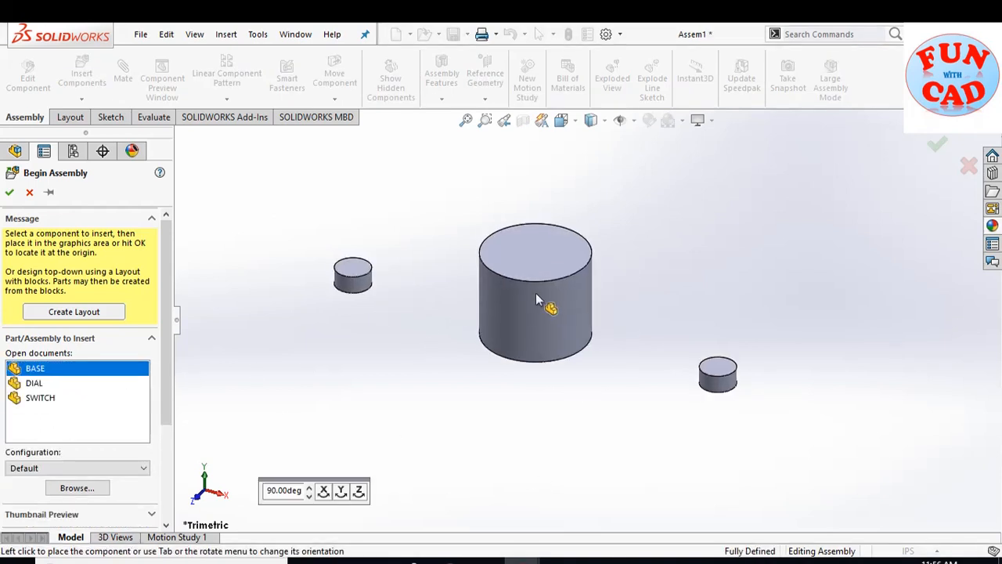
# Set the assembly's units to MMGS and save it as Assem1.
pyautogui.click(906, 550)
pyautogui.click(900, 489)
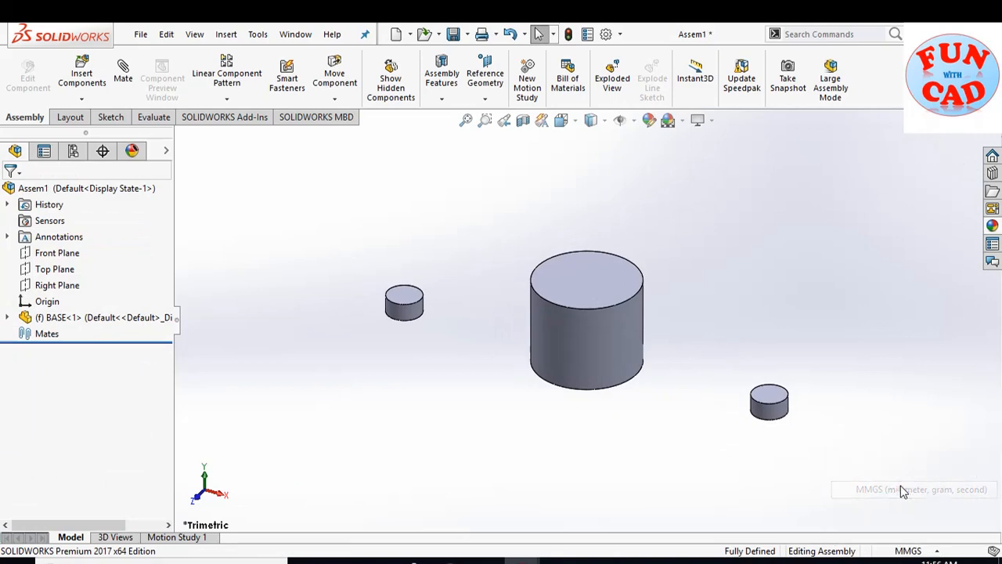
pyautogui.click(452, 35)
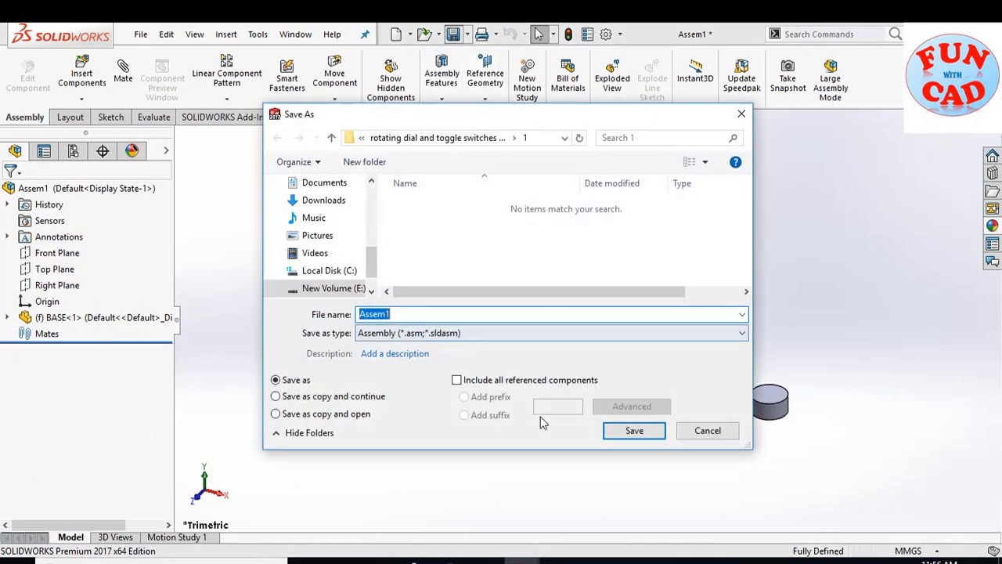
pyautogui.click(630, 431)
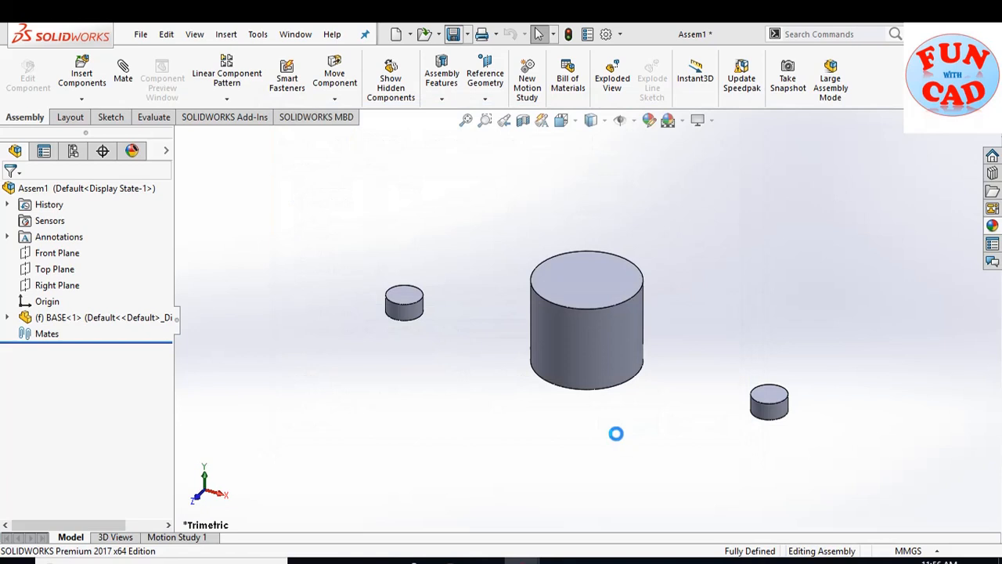
# Apply a blue colour appearance to the BASE component at component level.
pyautogui.rightClick(92, 321)
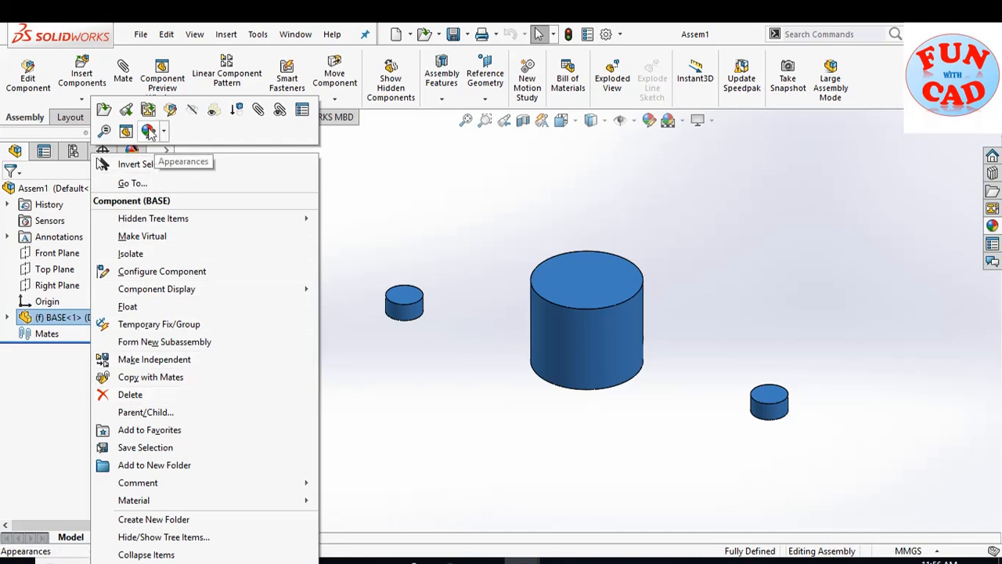
pyautogui.click(148, 130)
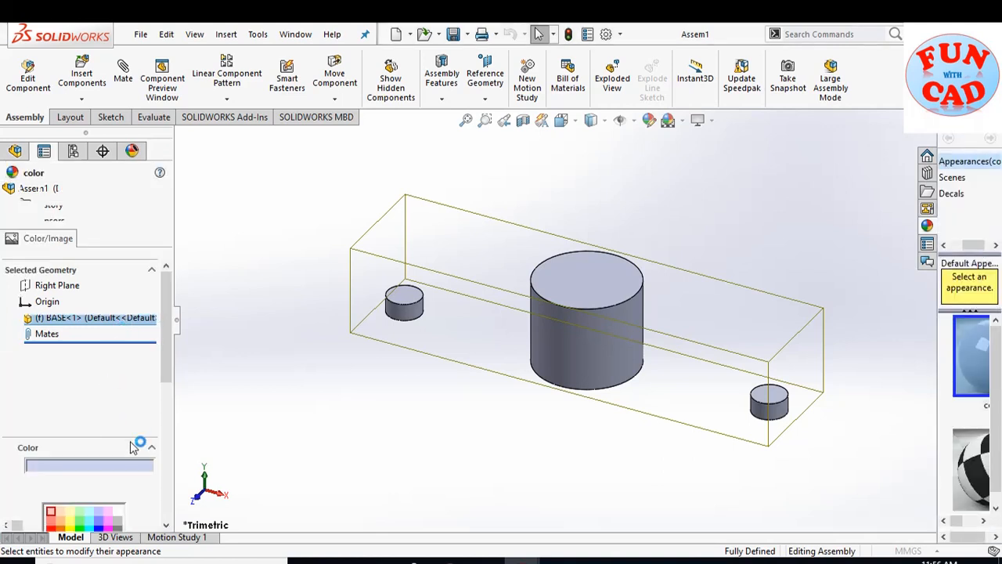
pyautogui.click(98, 528)
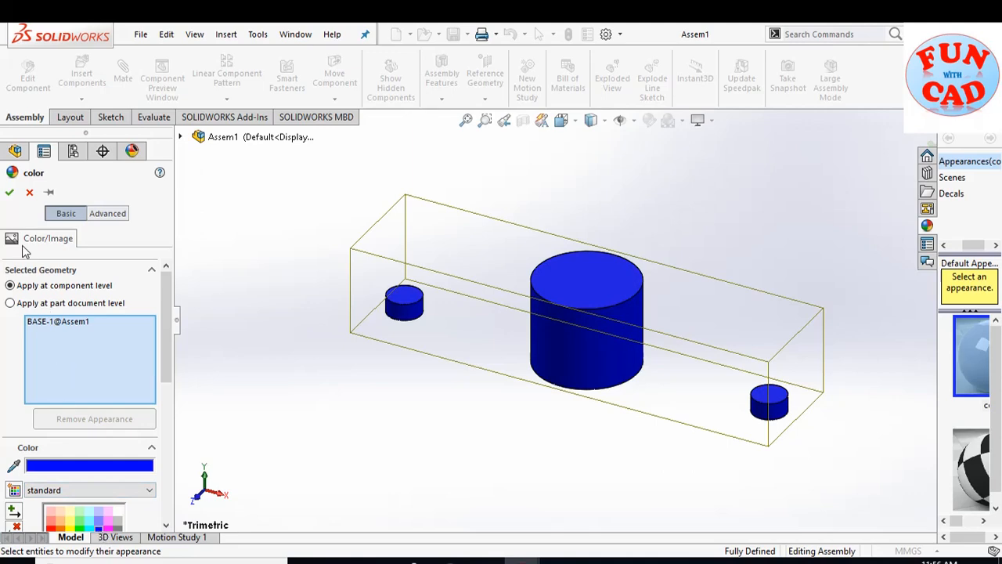
pyautogui.click(9, 193)
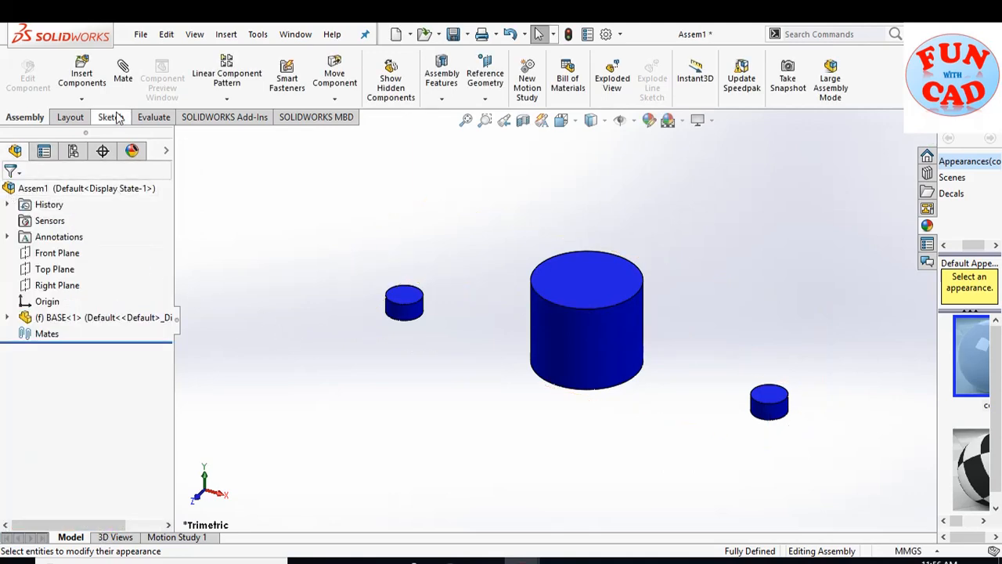
# Insert the SWITCH part beside the BASE and place a second copy of it just below the first.
pyautogui.click(81, 76)
pyautogui.click(36, 382)
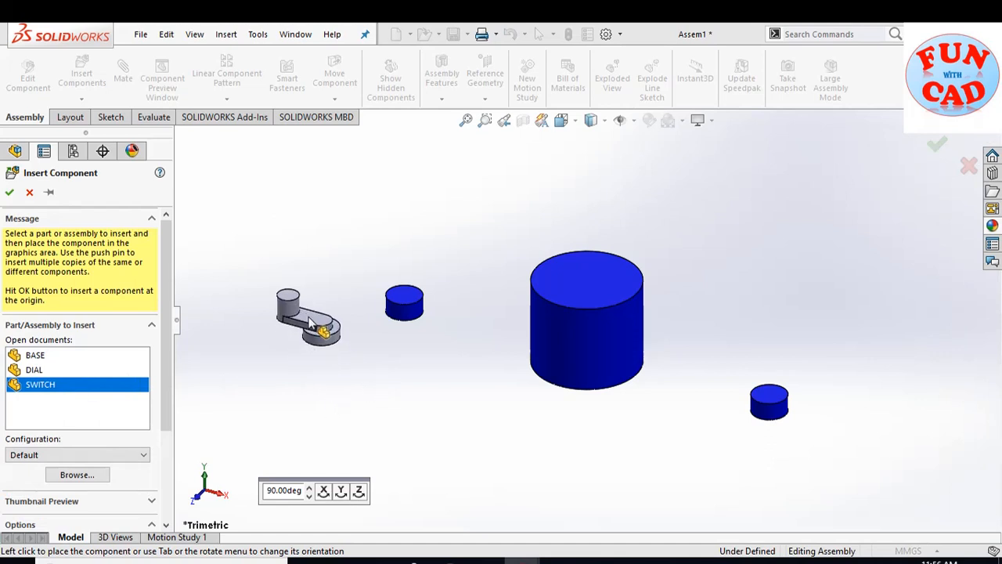
pyautogui.click(311, 313)
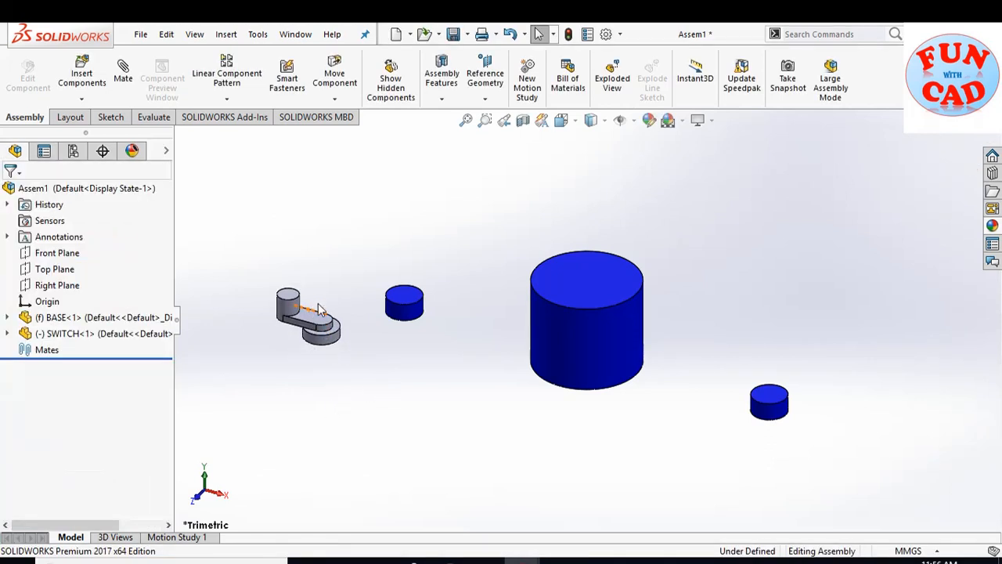
pyautogui.moveTo(313, 321); pyautogui.dragTo(358, 401)
pyautogui.click(427, 380)
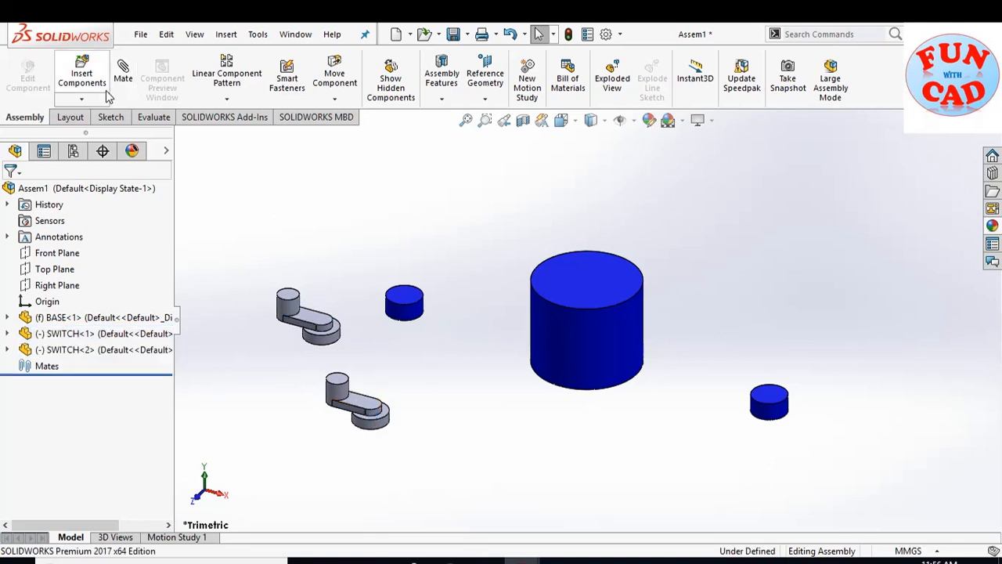
# Mate the bottom circular edge of each SWITCH coincident with the top edge of one of the small BASE pins, starting with the second copy.
pyautogui.click(367, 428)
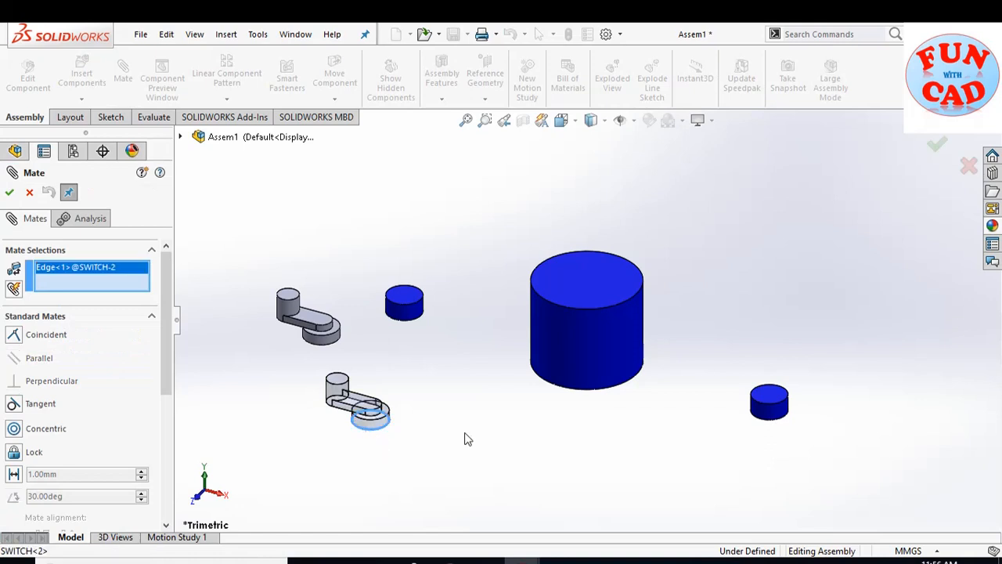
pyautogui.click(763, 406)
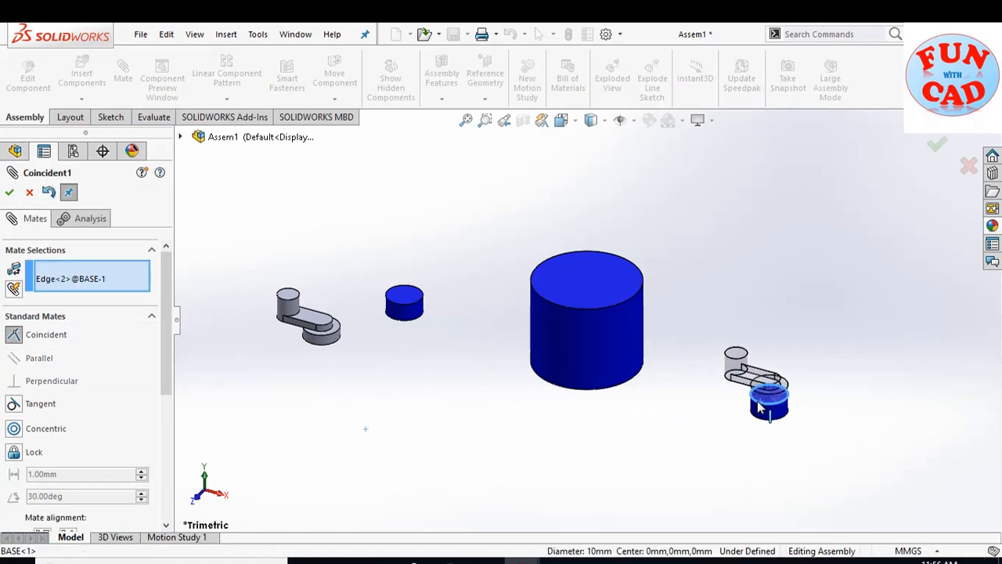
pyautogui.click(11, 194)
pyautogui.click(324, 350)
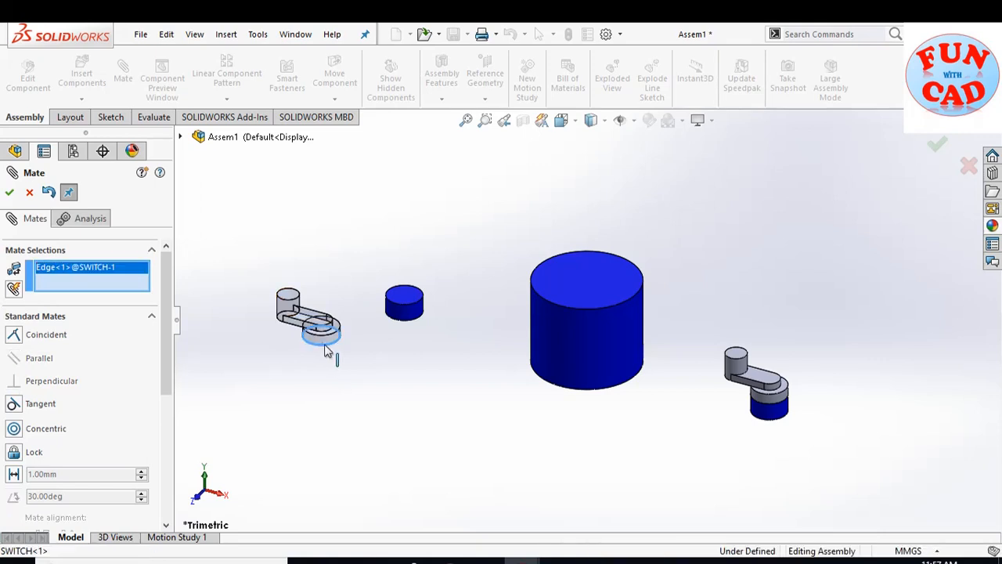
pyautogui.click(408, 311)
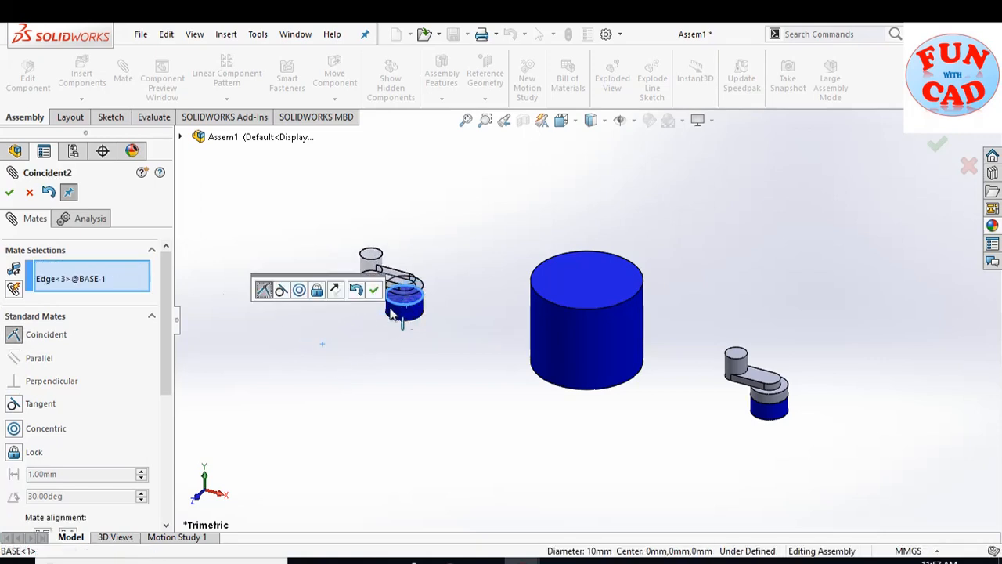
pyautogui.click(10, 192)
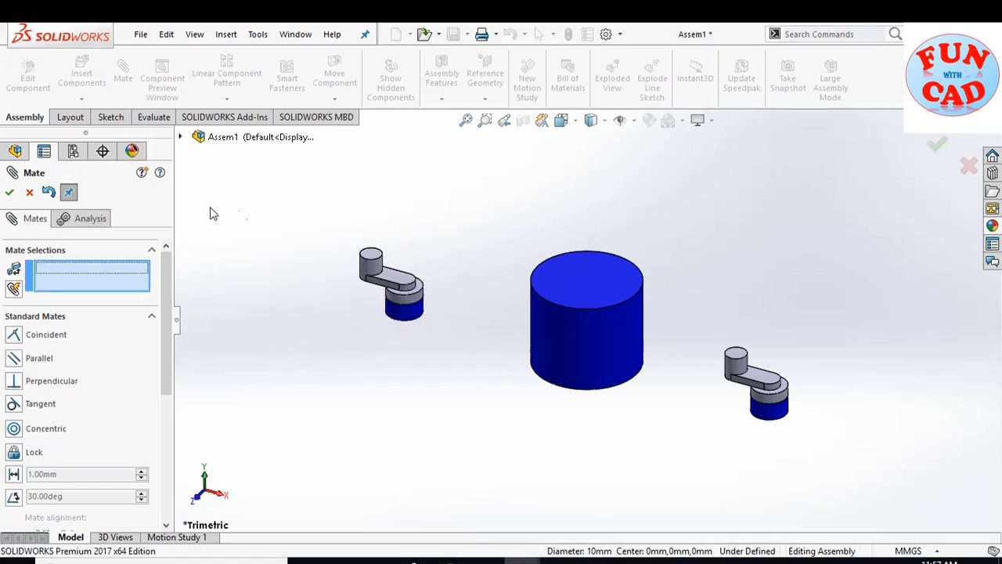
pyautogui.click(29, 193)
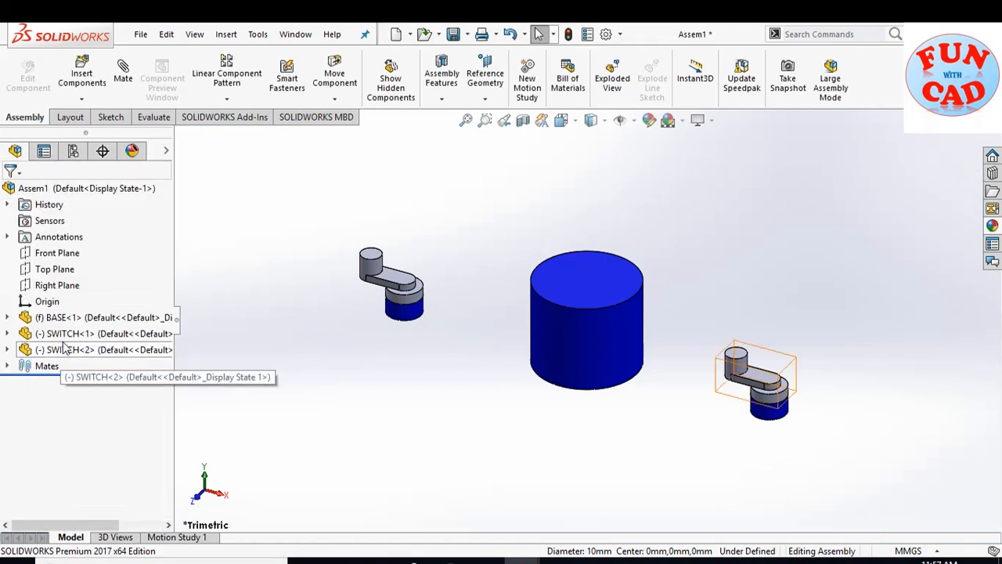
# Apply a red colour appearance to the first SWITCH component at component level.
pyautogui.rightClick(67, 338)
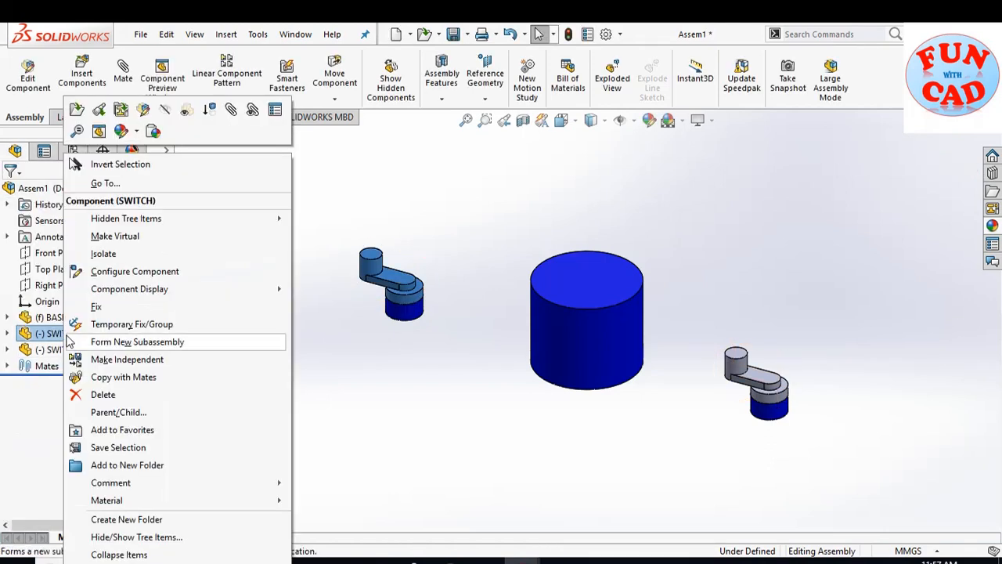
pyautogui.click(121, 133)
pyautogui.click(125, 181)
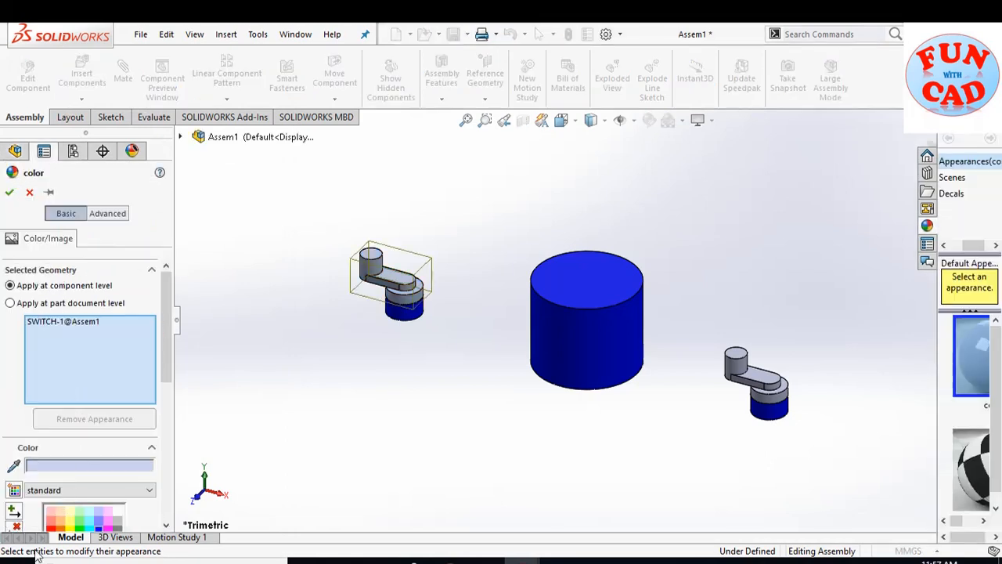
pyautogui.click(51, 528)
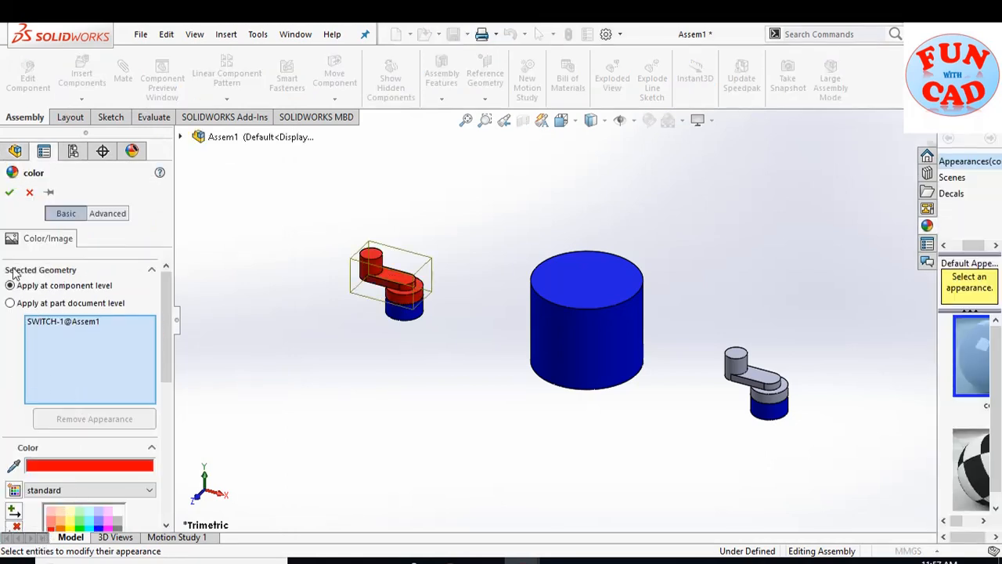
pyautogui.click(10, 194)
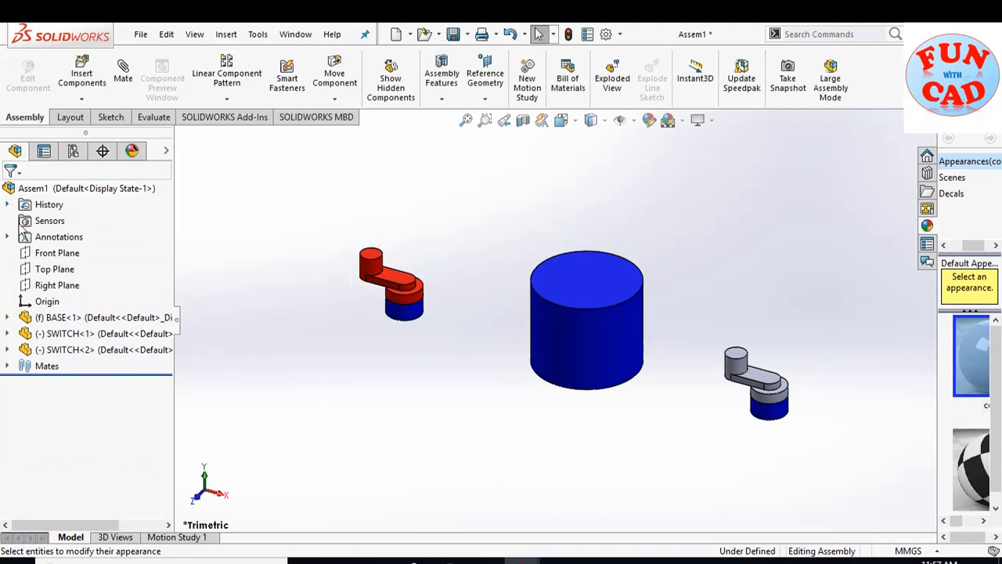
# Give the second SWITCH component the same red colour at component level.
pyautogui.rightClick(86, 350)
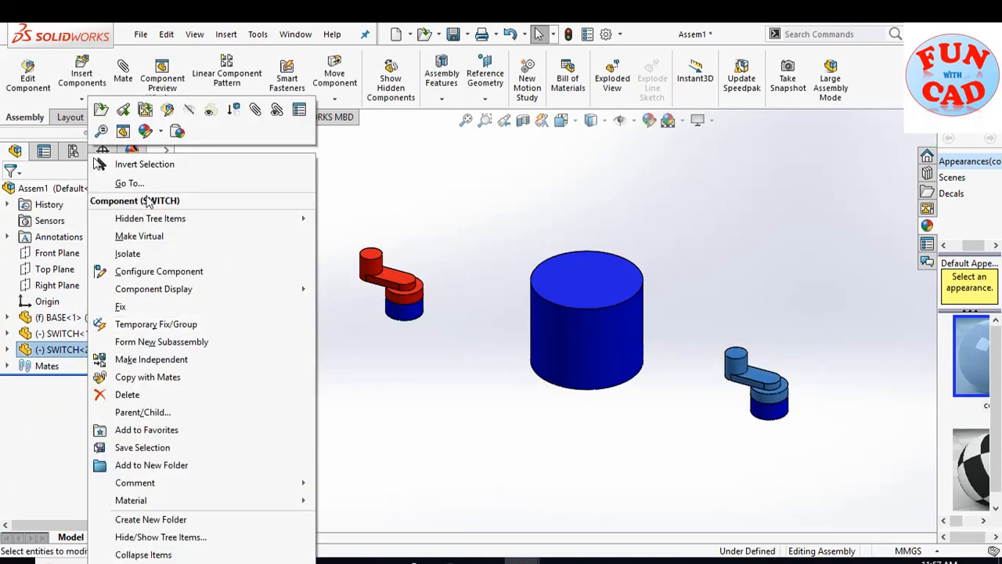
pyautogui.click(149, 131)
pyautogui.click(155, 166)
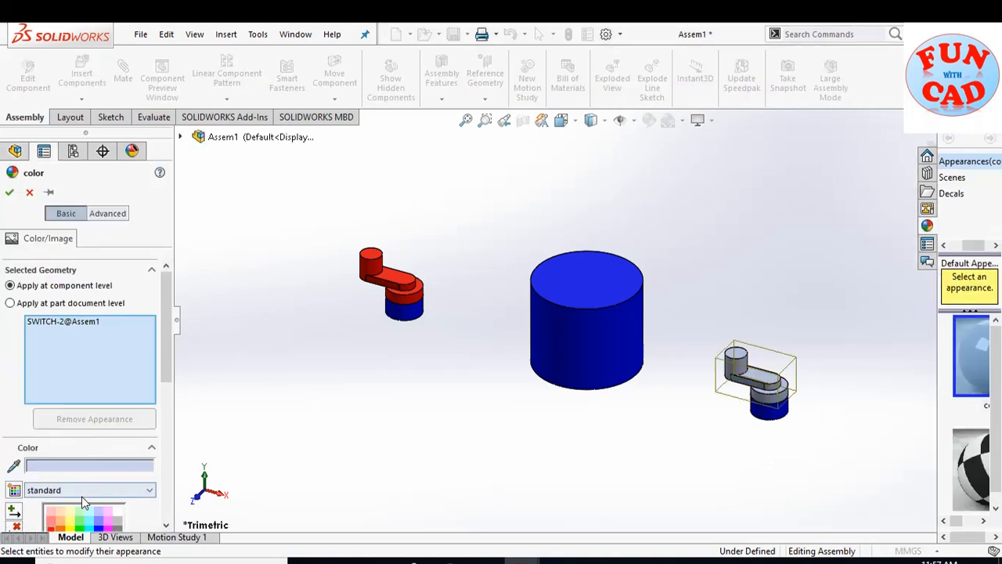
pyautogui.click(51, 528)
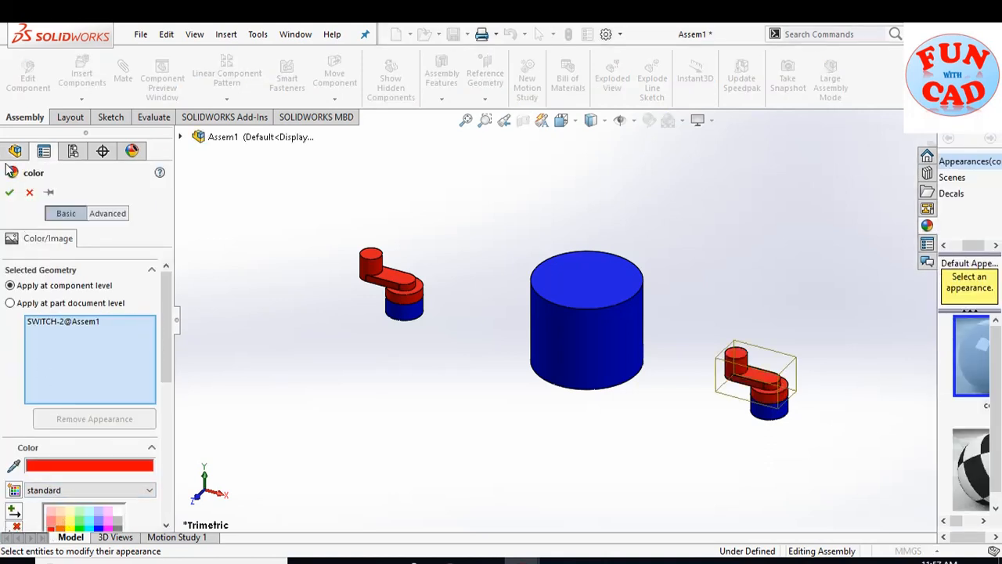
pyautogui.click(9, 192)
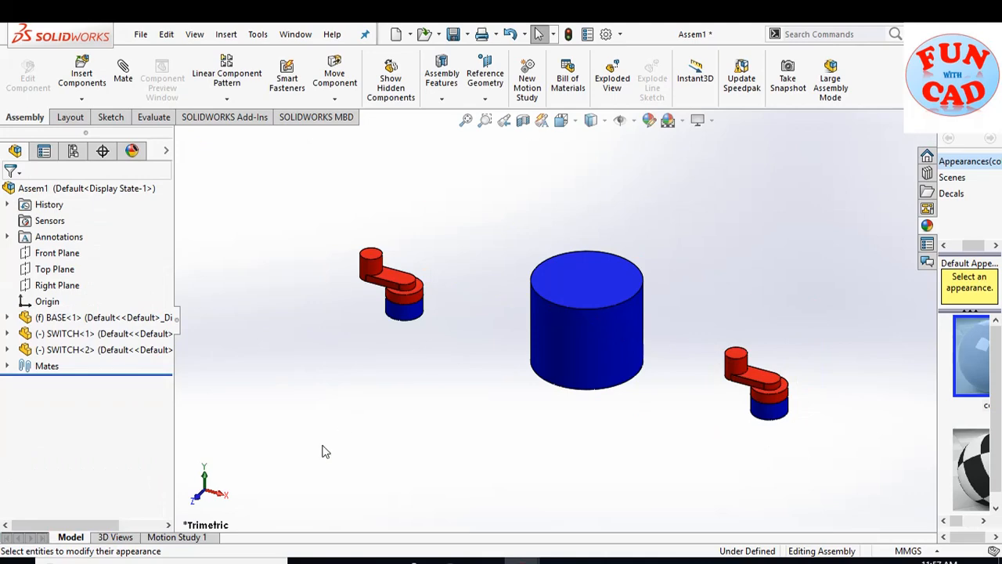
# Insert the DIAL part from its file and place it loosely above the BASE.
pyautogui.click(81, 72)
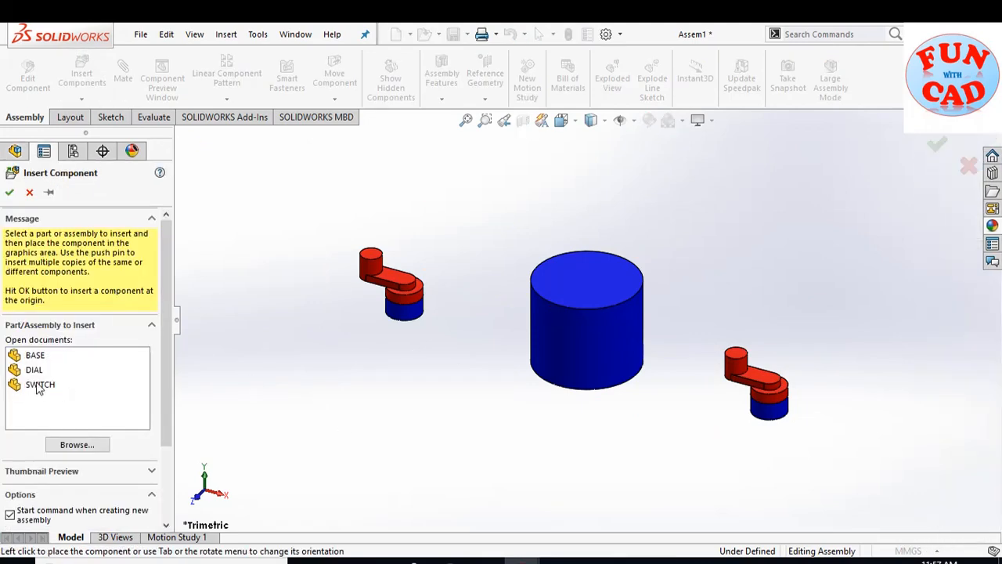
pyautogui.press('Escape')
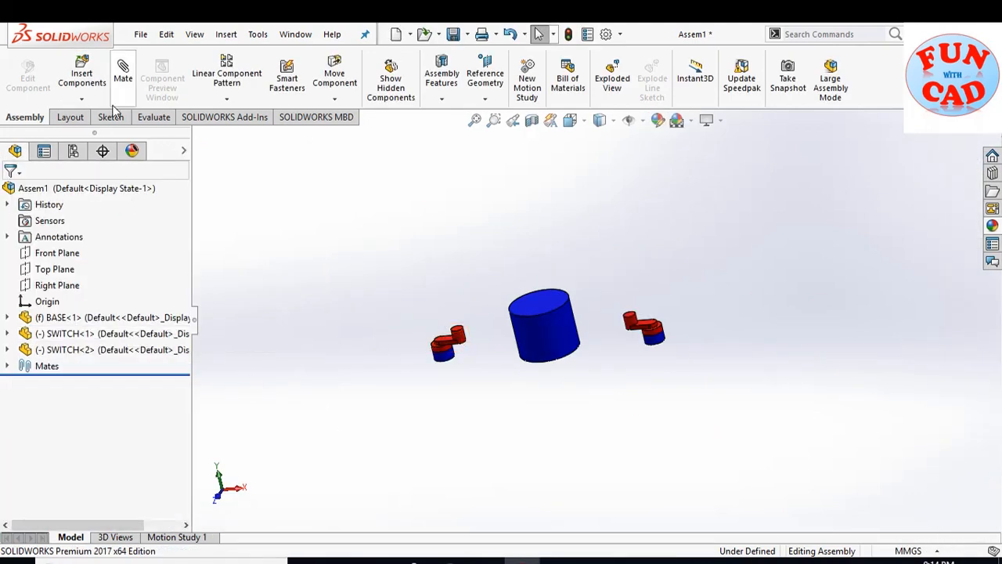
pyautogui.click(81, 78)
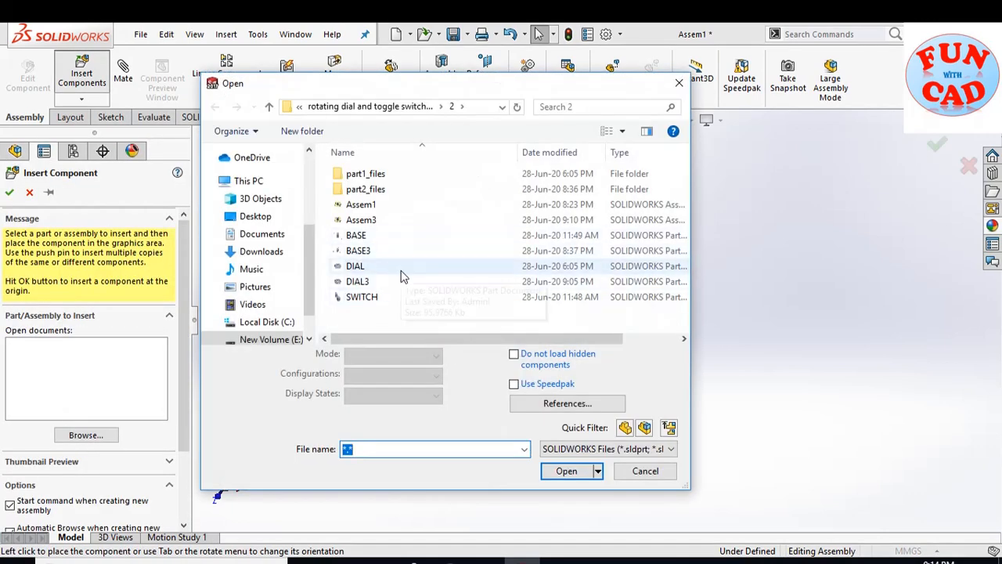
pyautogui.click(397, 266)
pyautogui.click(562, 447)
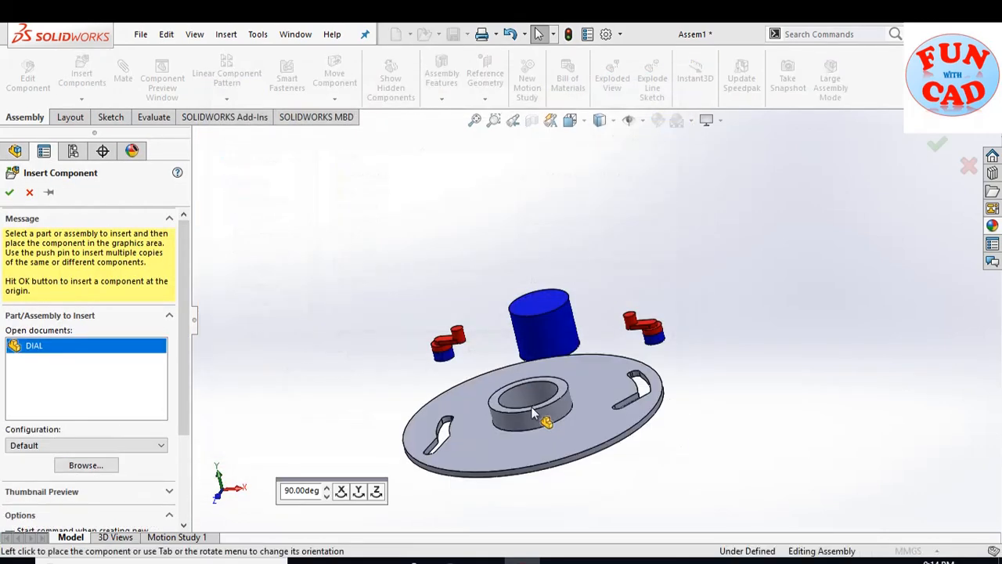
pyautogui.click(462, 266)
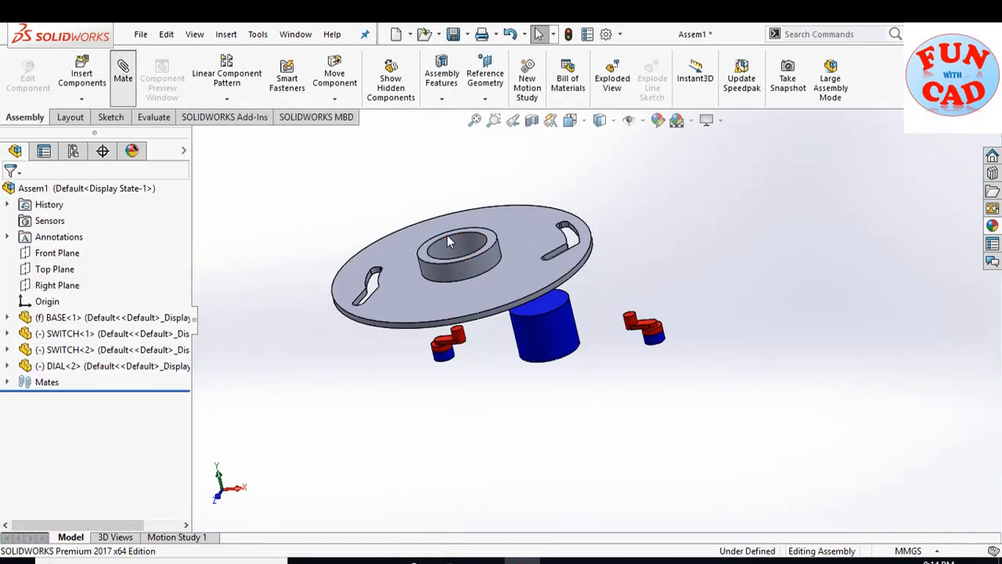
# Mate the upper inner edge of the DIAL's hub coincident with the top edge of the large central BASE cylinder.
pyautogui.click(453, 232)
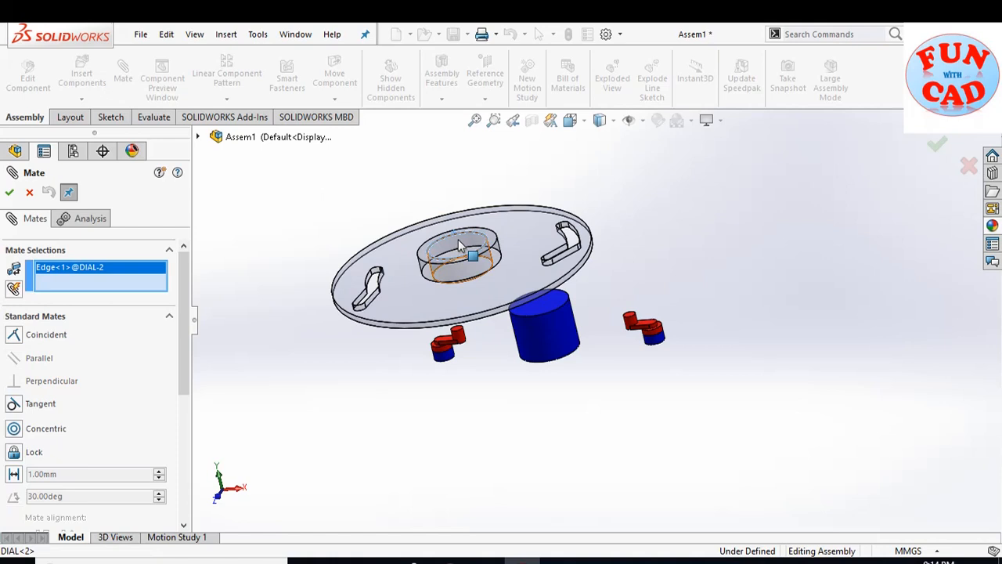
pyautogui.click(540, 312)
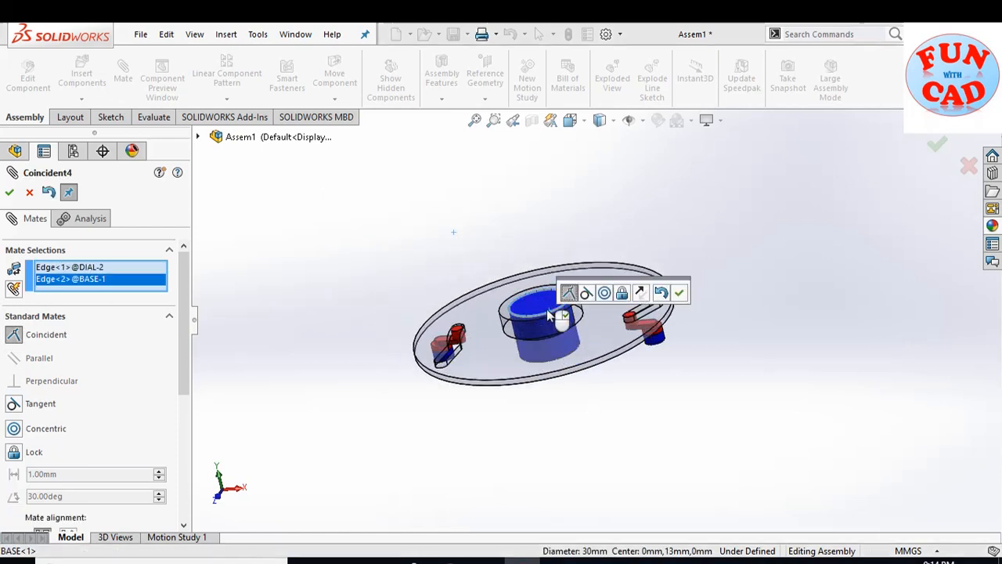
pyautogui.click(10, 193)
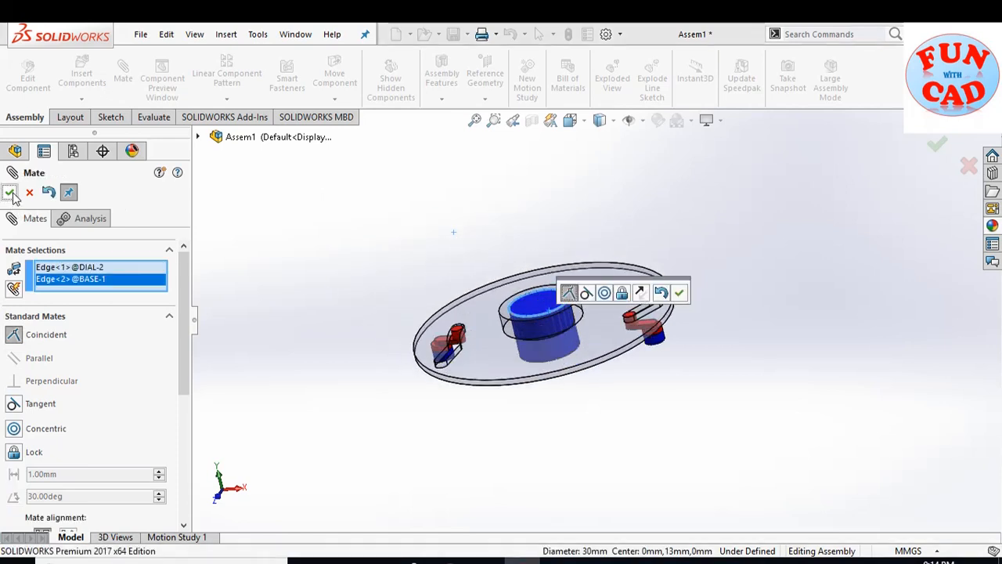
pyautogui.click(29, 193)
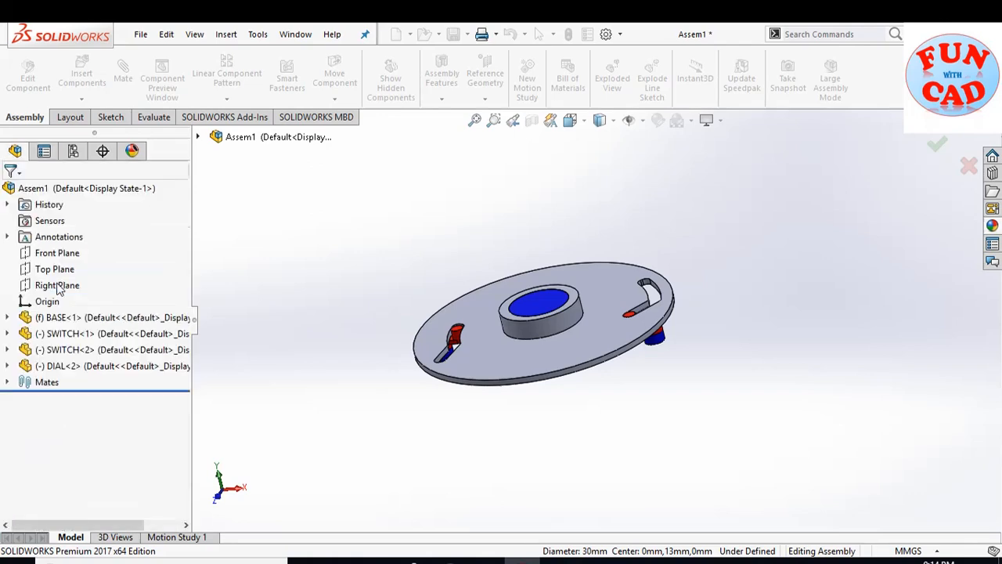
# Apply a yellow colour appearance to the DIAL component at component level.
pyautogui.rightClick(69, 366)
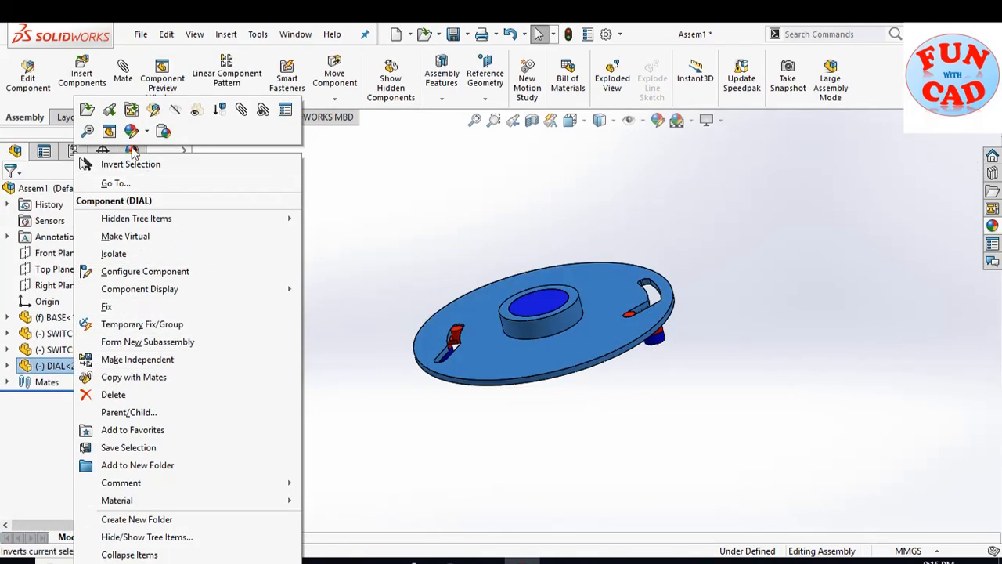
pyautogui.click(130, 131)
pyautogui.click(153, 168)
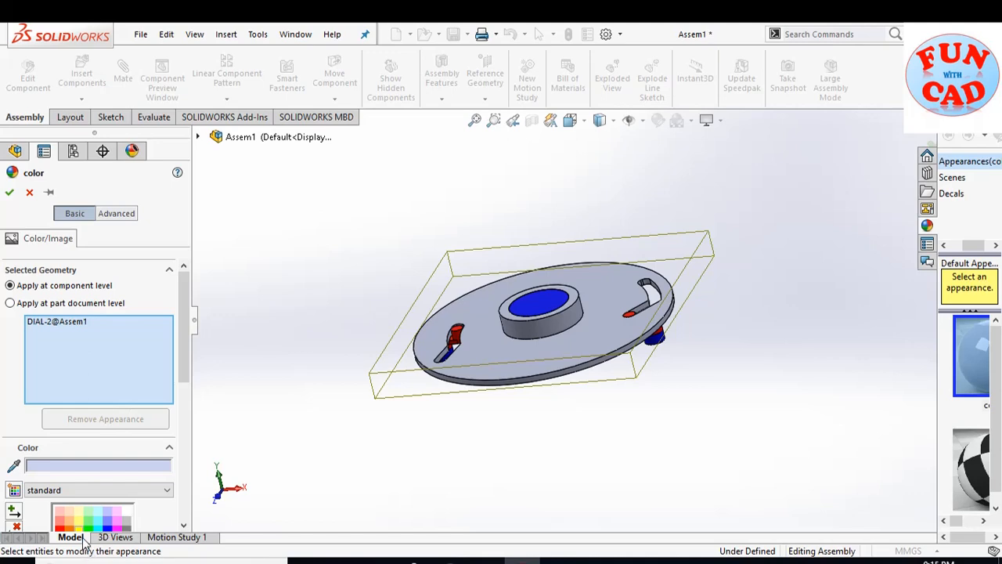
pyautogui.click(99, 515)
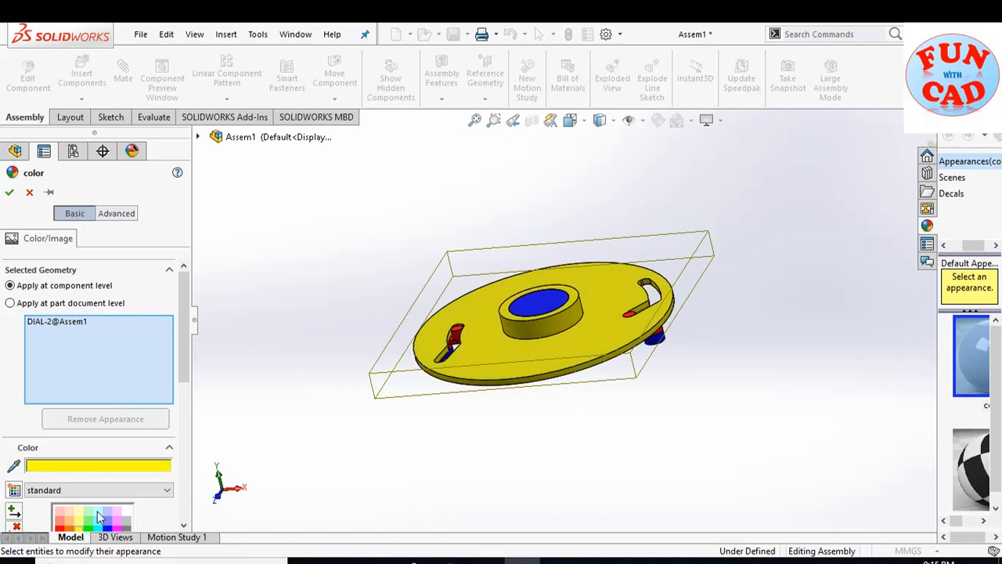
pyautogui.click(10, 193)
# Make the DIAL component transparent.
pyautogui.rightClick(125, 365)
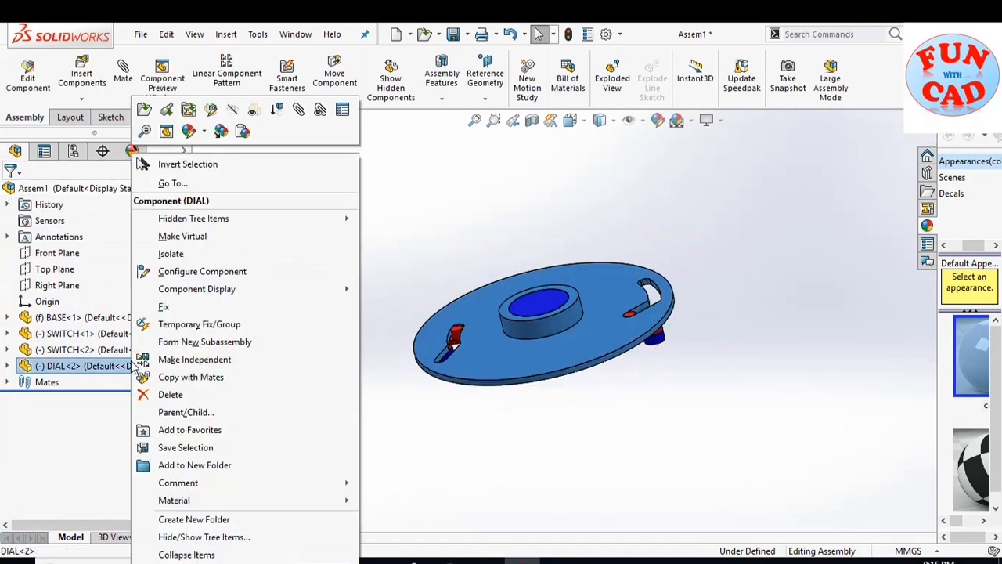
pyautogui.click(243, 131)
pyautogui.click(289, 395)
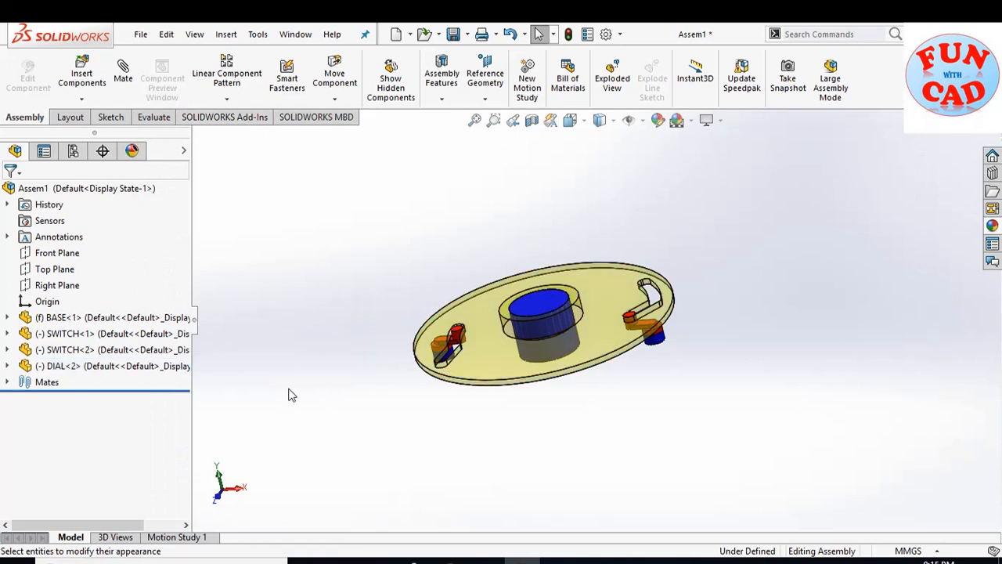
# Open Motion Study 1 with the assembly seen from the top and set the study type to Basic Motion.
pyautogui.hotkey('ctrl', '5')
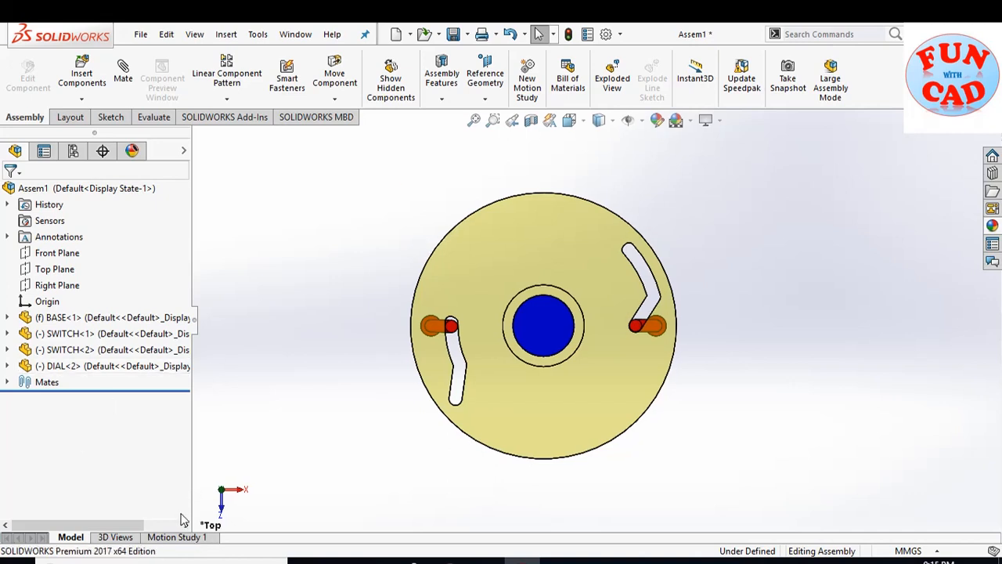
pyautogui.click(192, 539)
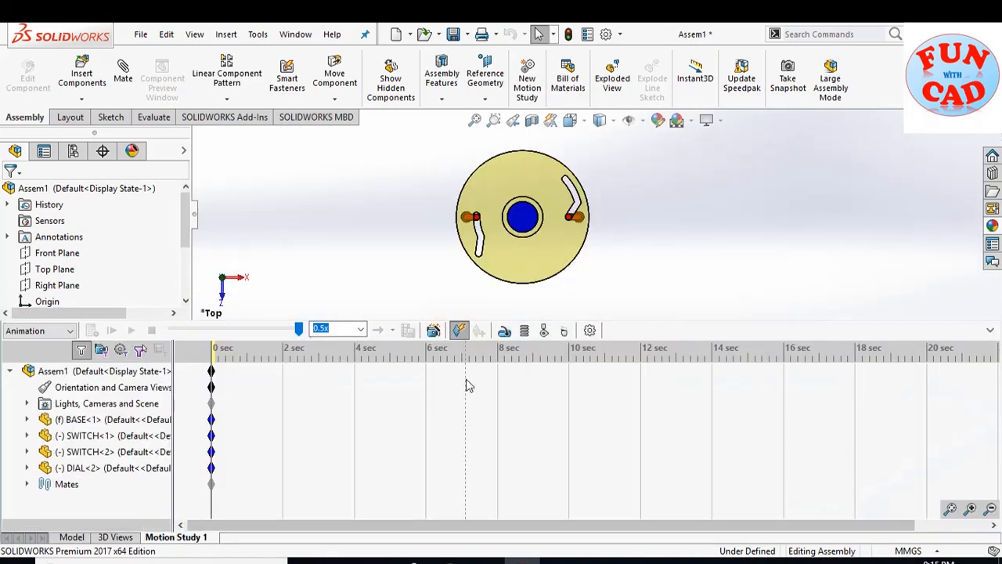
pyautogui.click(69, 330)
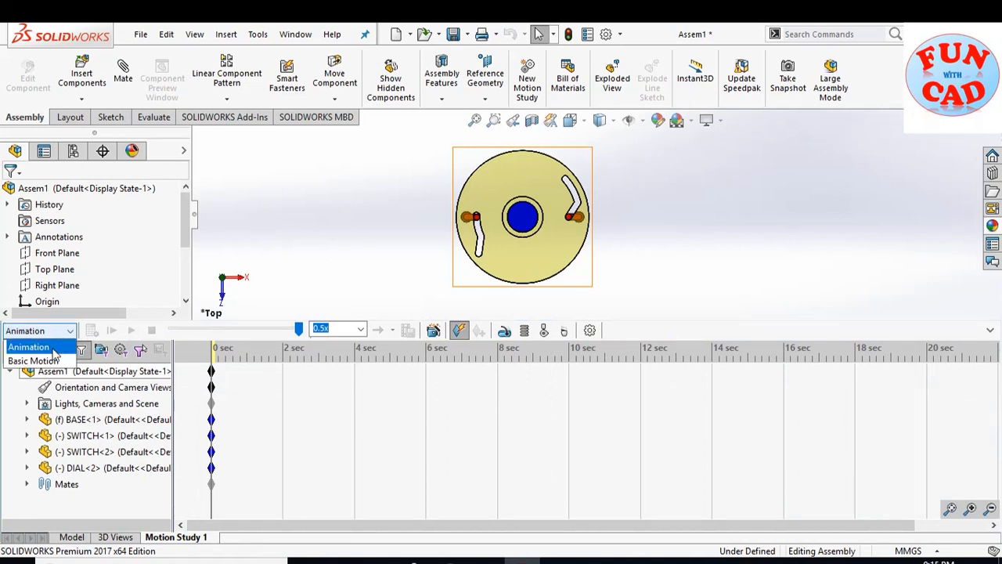
pyautogui.click(31, 358)
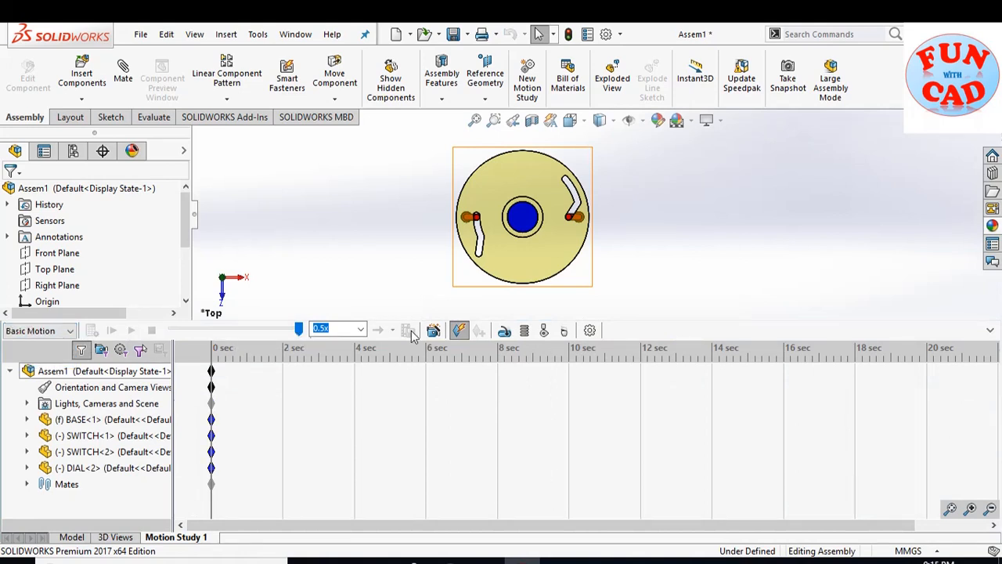
# Configure the Basic Motion properties with 160 frames per second and High geometry accuracy and 3D contact resolution.
pyautogui.click(589, 330)
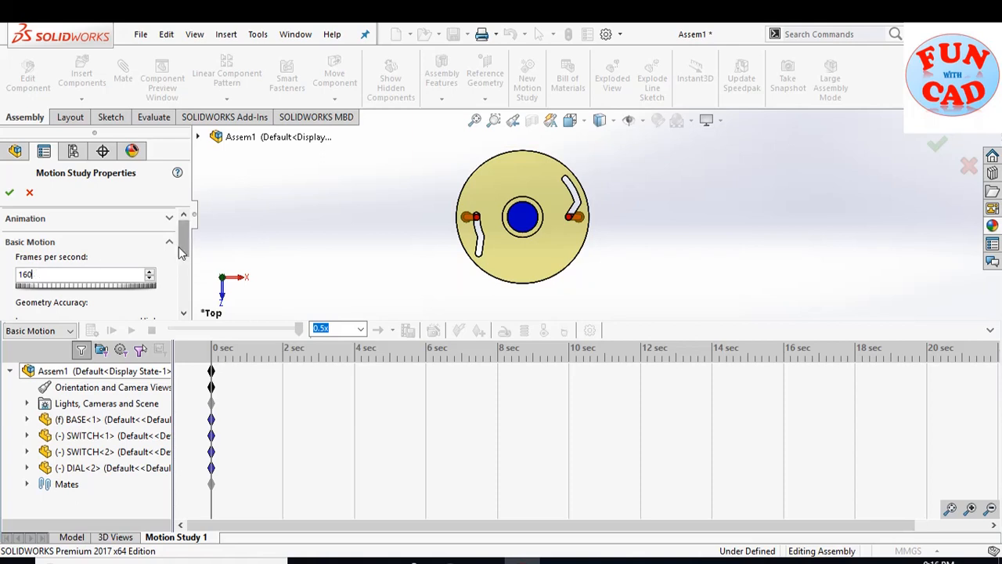
pyautogui.scroll(-3, 179, 247)
pyautogui.moveTo(60, 255); pyautogui.dragTo(150, 255)
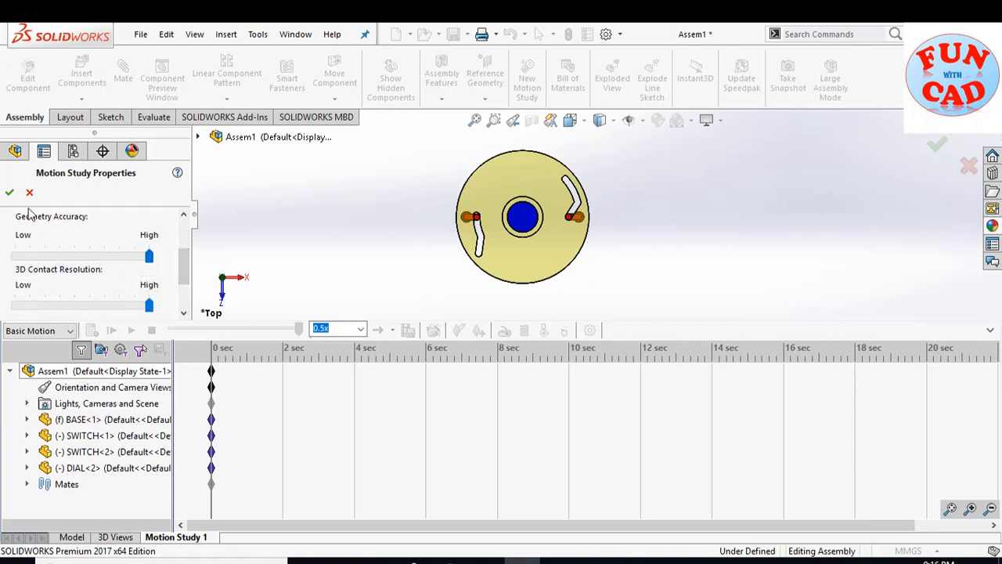
pyautogui.click(9, 191)
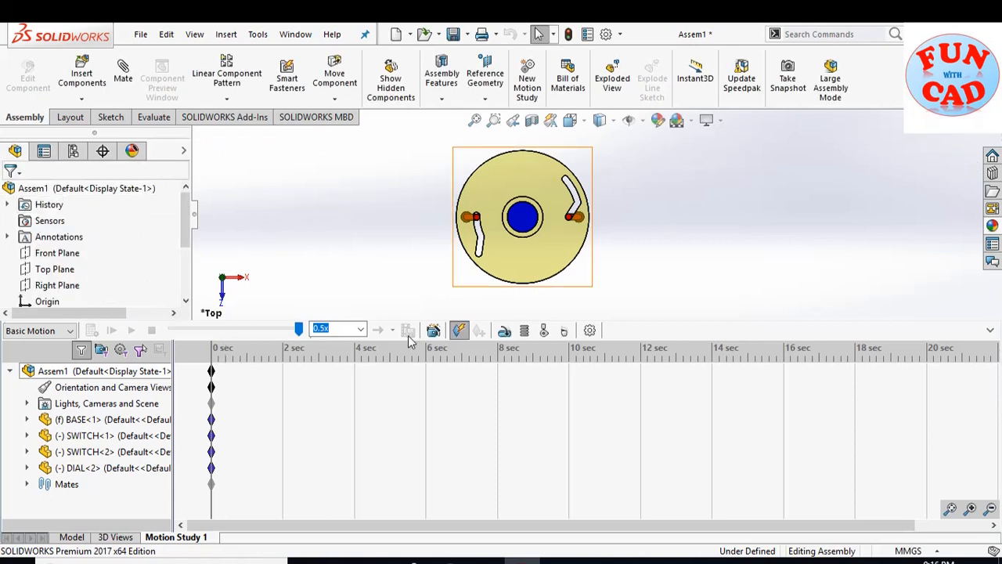
pyautogui.click(362, 329)
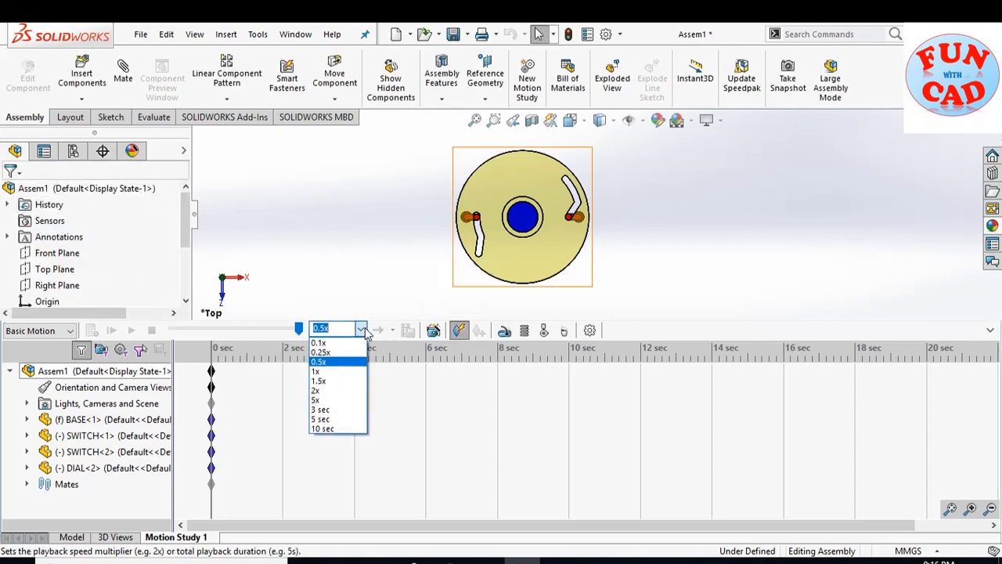
pyautogui.click(361, 329)
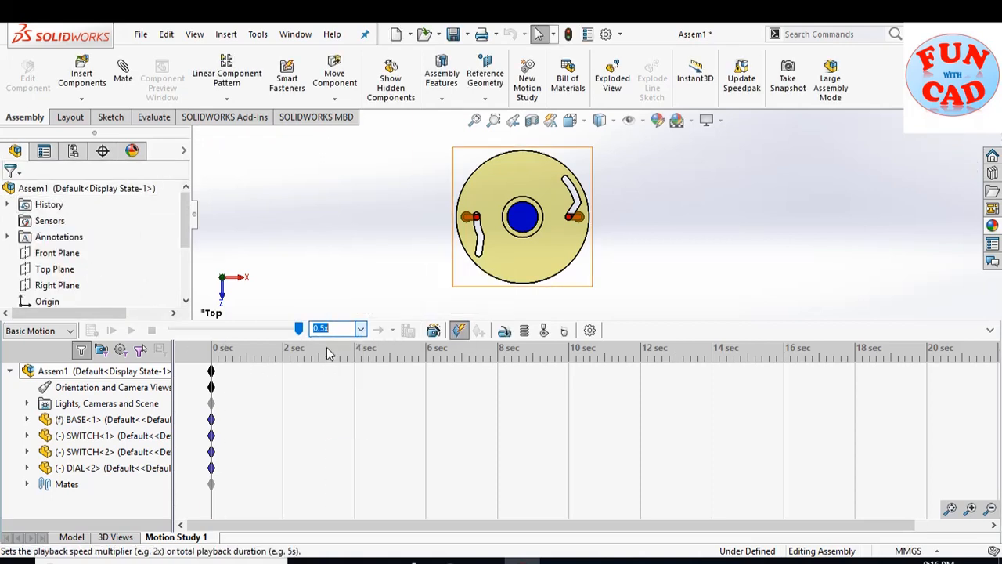
# Add a solid body contact between the DIAL and both SWITCH components.
pyautogui.click(543, 330)
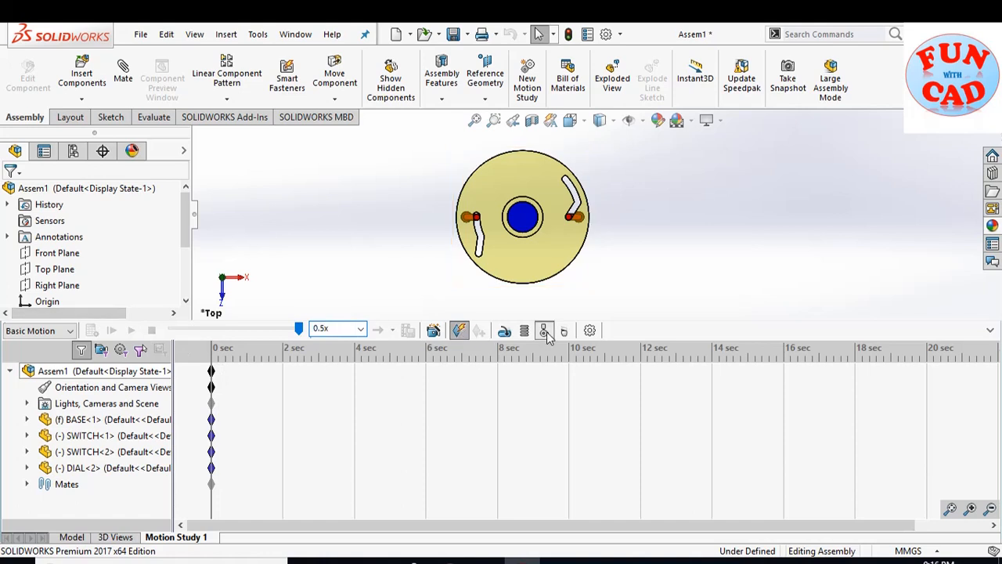
pyautogui.click(525, 251)
pyautogui.click(475, 218)
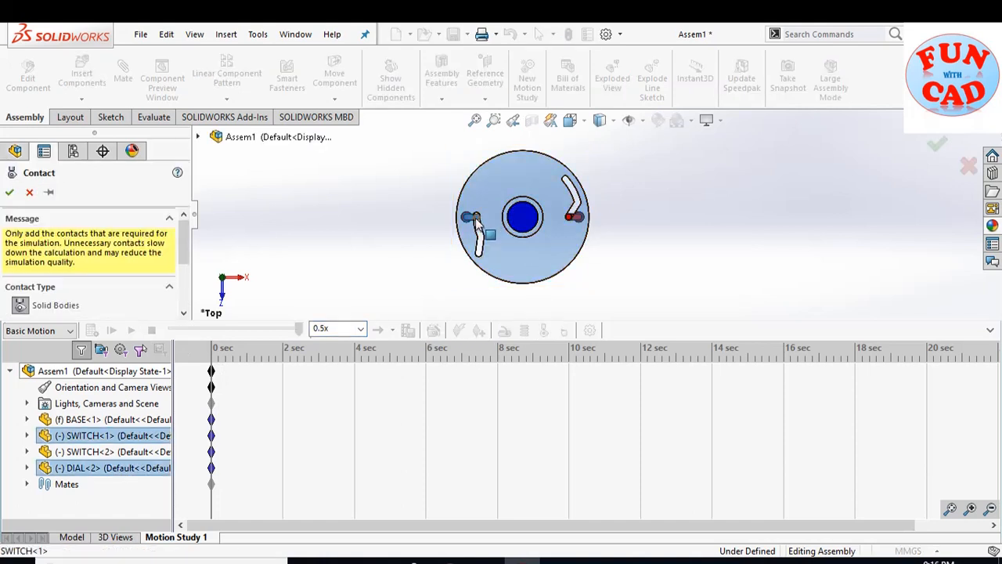
pyautogui.click(572, 219)
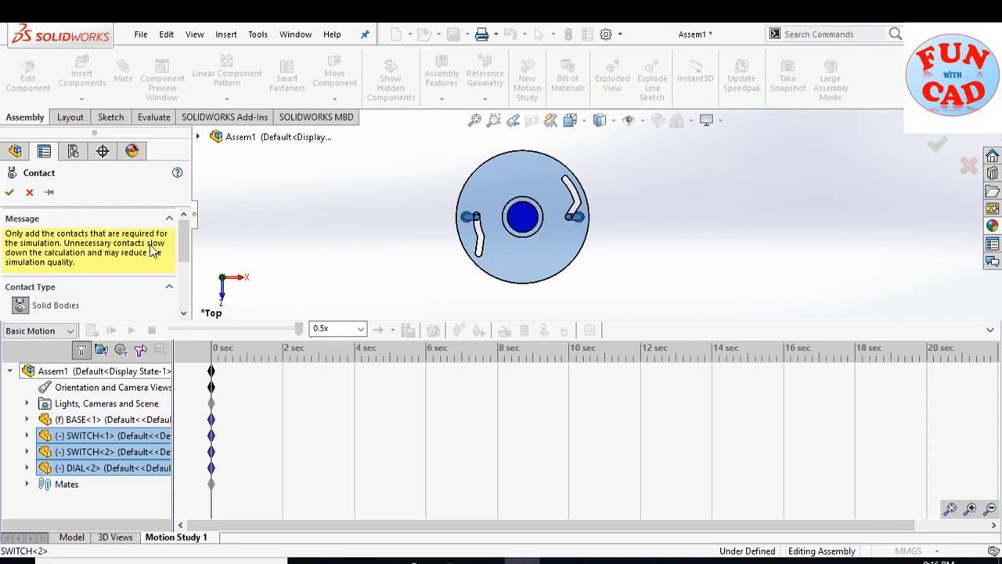
pyautogui.moveTo(186, 238); pyautogui.dragTo(189, 205)
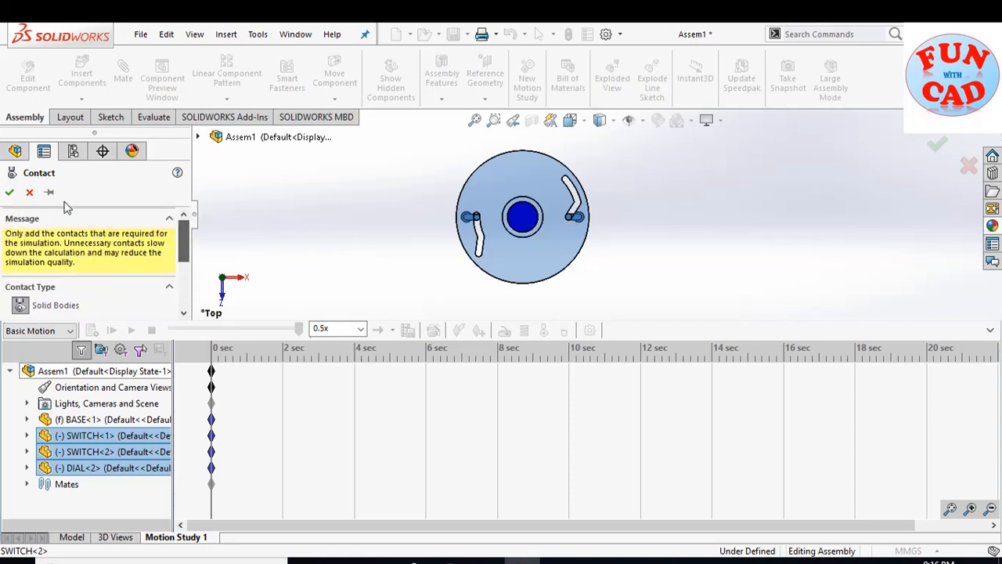
pyautogui.click(9, 193)
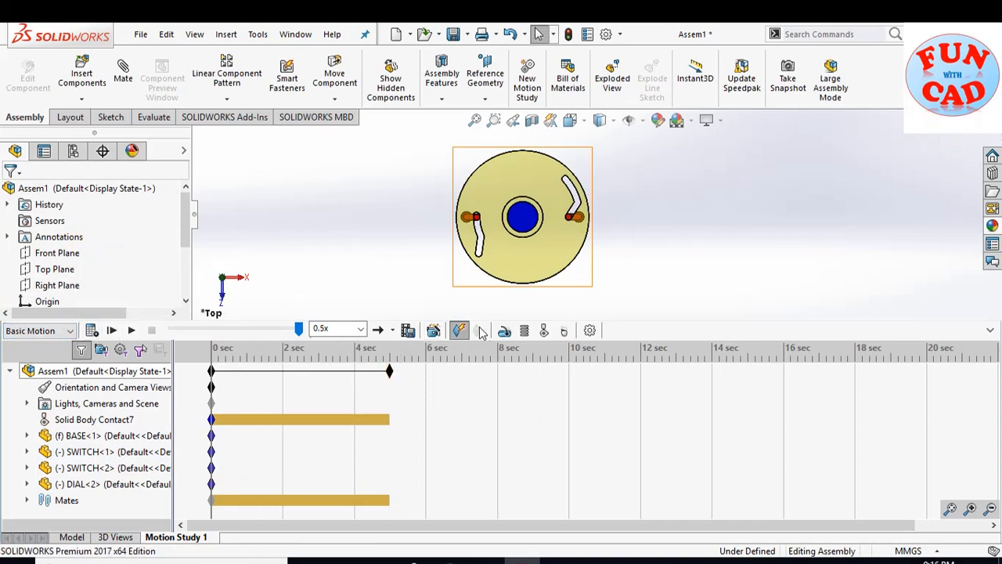
# Start a rotary motor on the DIAL's face near the hub, reverse its direction, and make it move relative to the BASE.
pyautogui.click(505, 329)
pyautogui.click(524, 223)
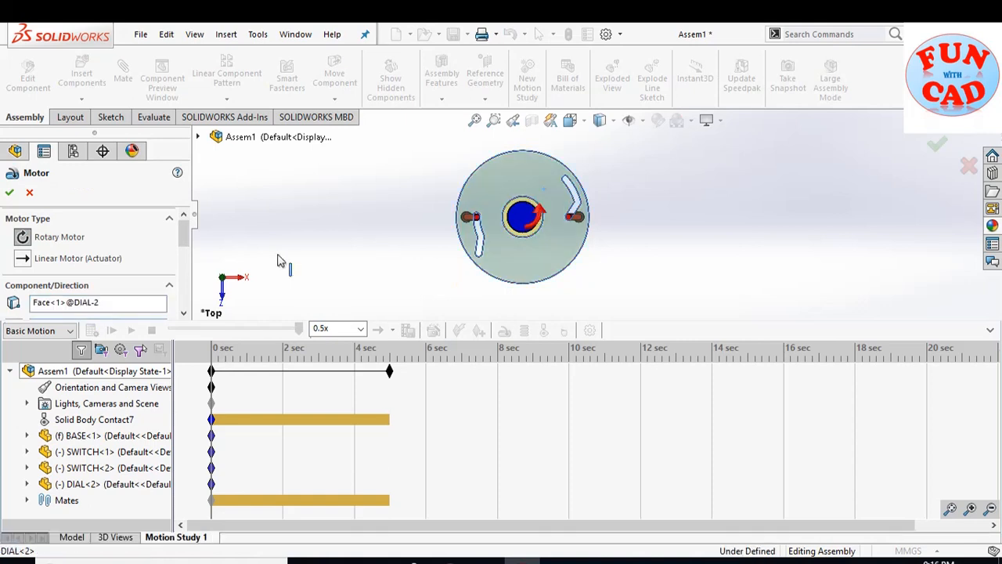
pyautogui.moveTo(183, 239); pyautogui.dragTo(184, 258)
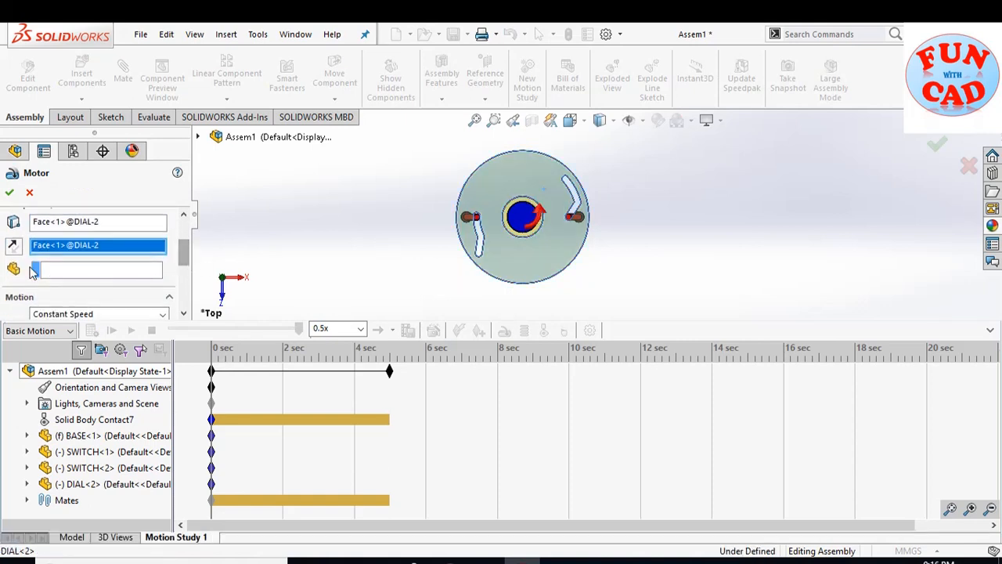
pyautogui.click(75, 271)
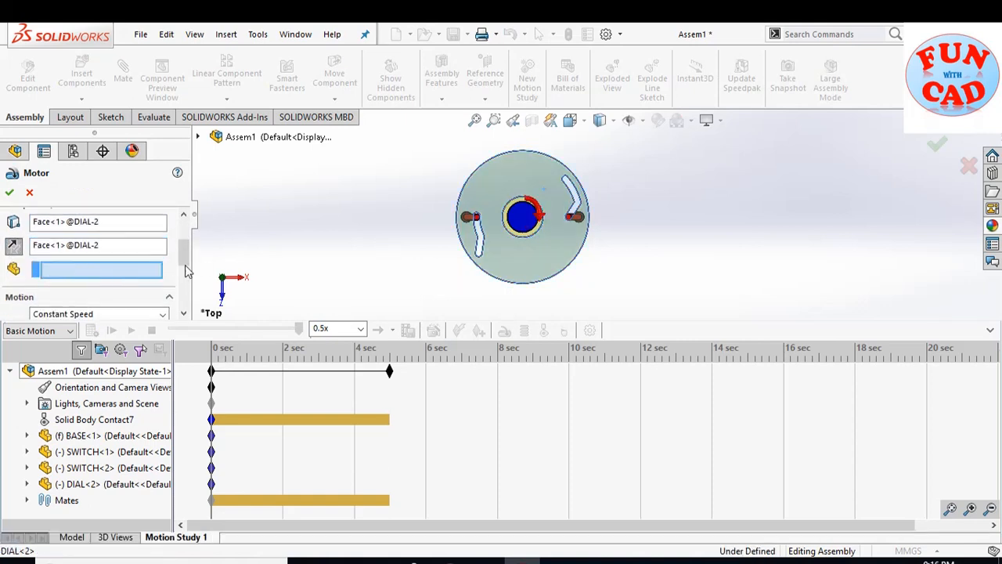
pyautogui.click(523, 227)
# Set the motor motion to Distance with 50 degrees, from 0 s over 5 s, and accept the motor.
pyautogui.moveTo(192, 257); pyautogui.dragTo(187, 269)
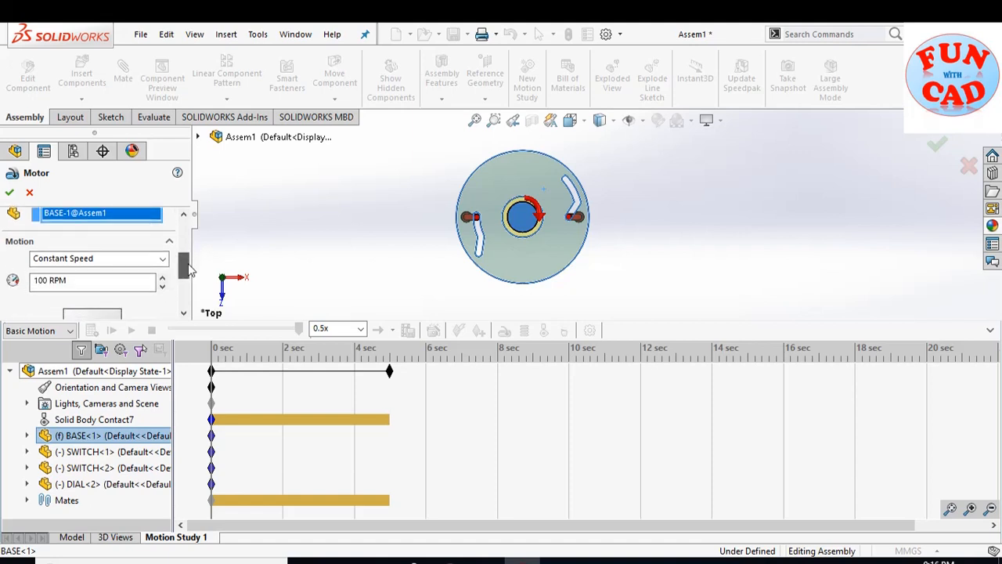
pyautogui.click(163, 260)
pyautogui.click(77, 287)
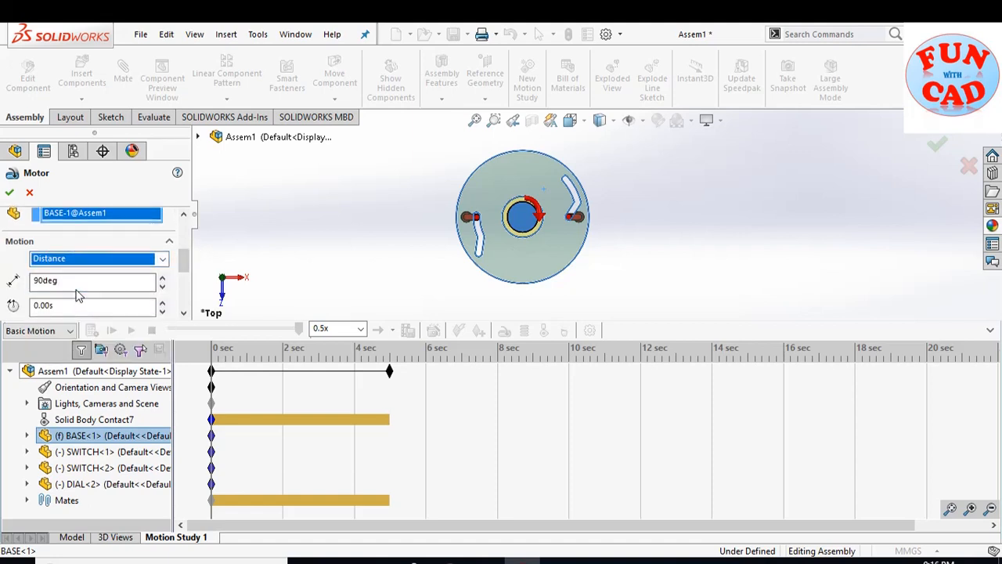
pyautogui.moveTo(63, 280); pyautogui.dragTo(28, 282)
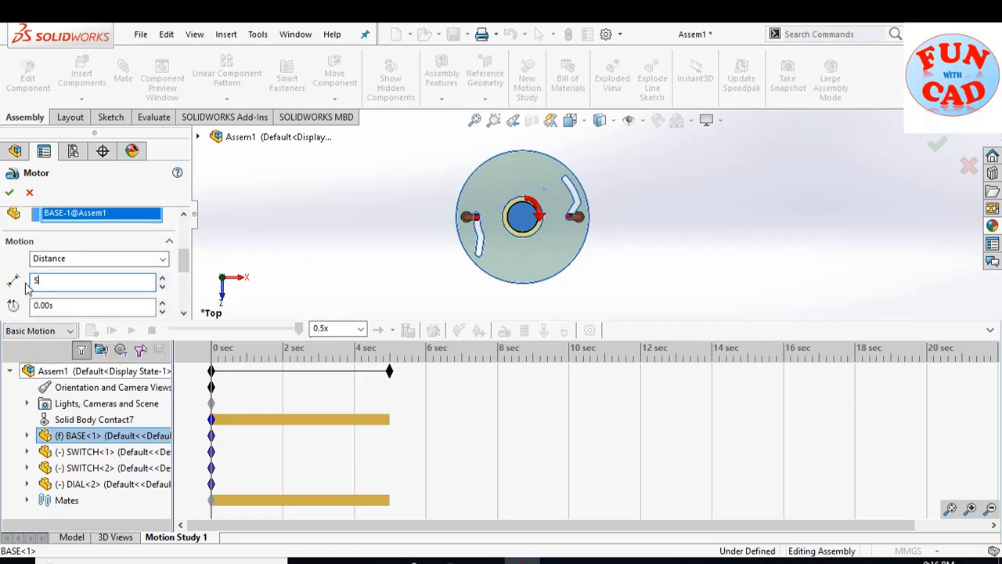
pyautogui.moveTo(186, 259); pyautogui.dragTo(187, 268)
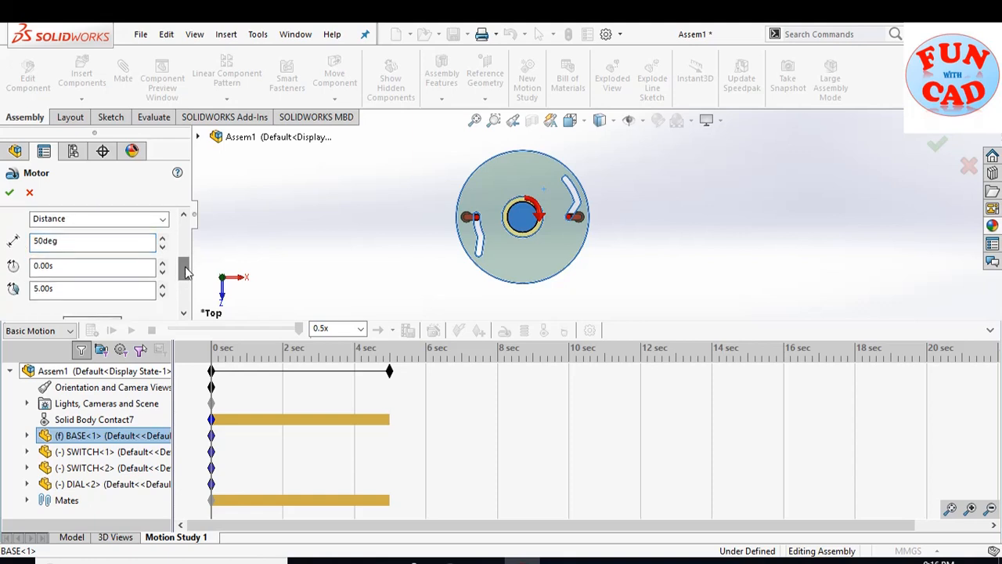
pyautogui.click(10, 192)
# Calculate the motion study, collapse its timeline to enlarge the model view, and play the animation.
pyautogui.click(91, 330)
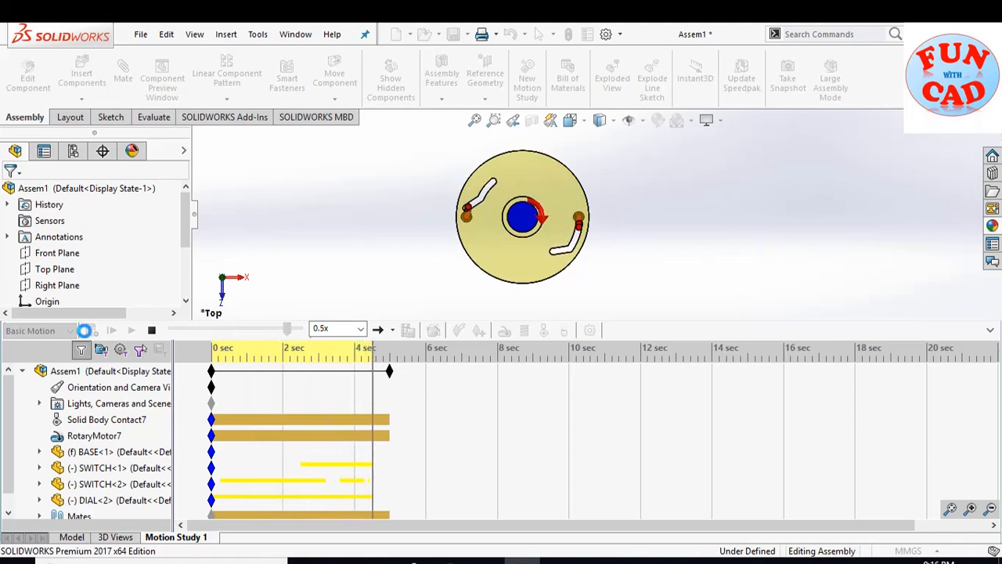
pyautogui.click(990, 330)
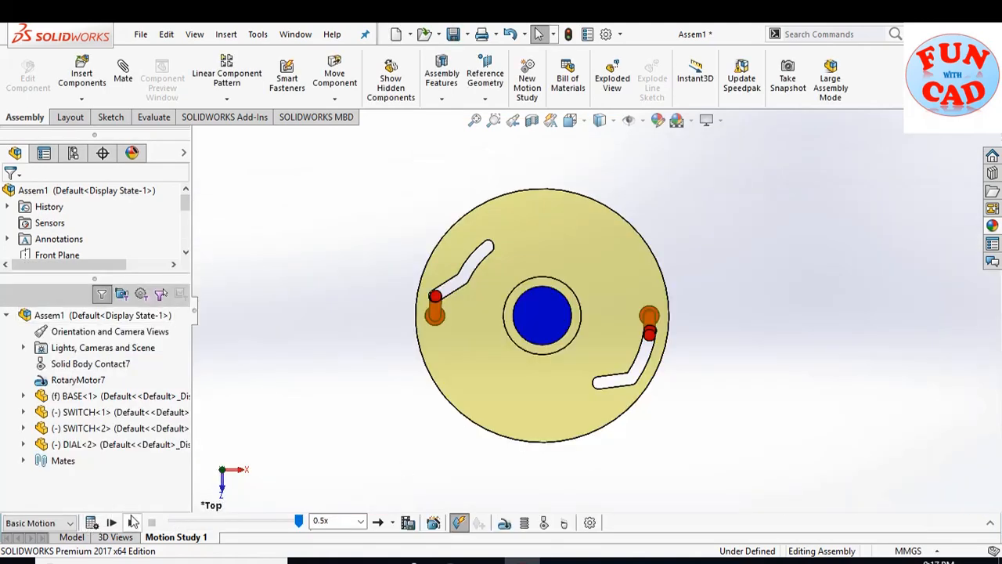
pyautogui.click(133, 522)
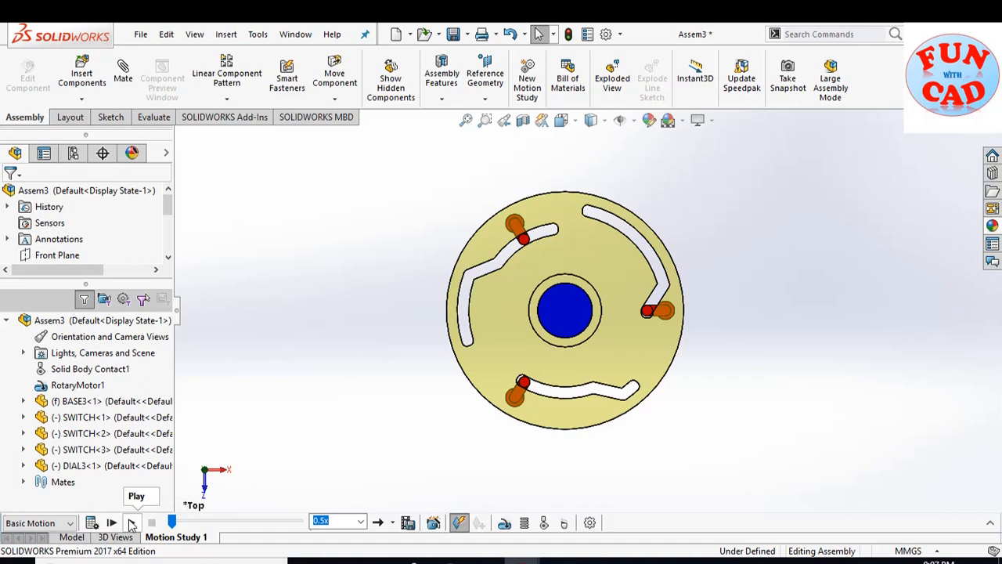
# Play the motion study of the three-switch dial assembly Assem3.
pyautogui.click(132, 523)
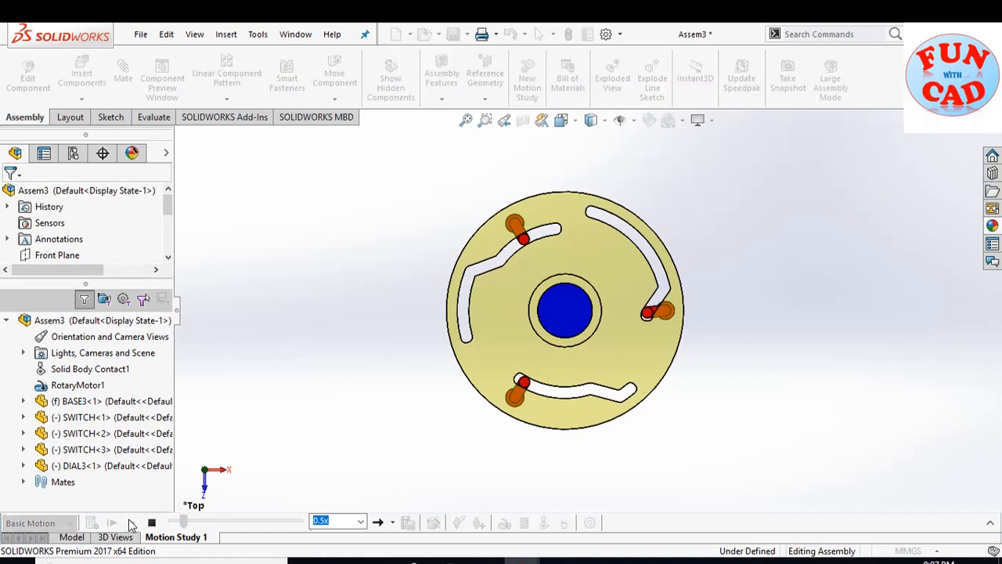